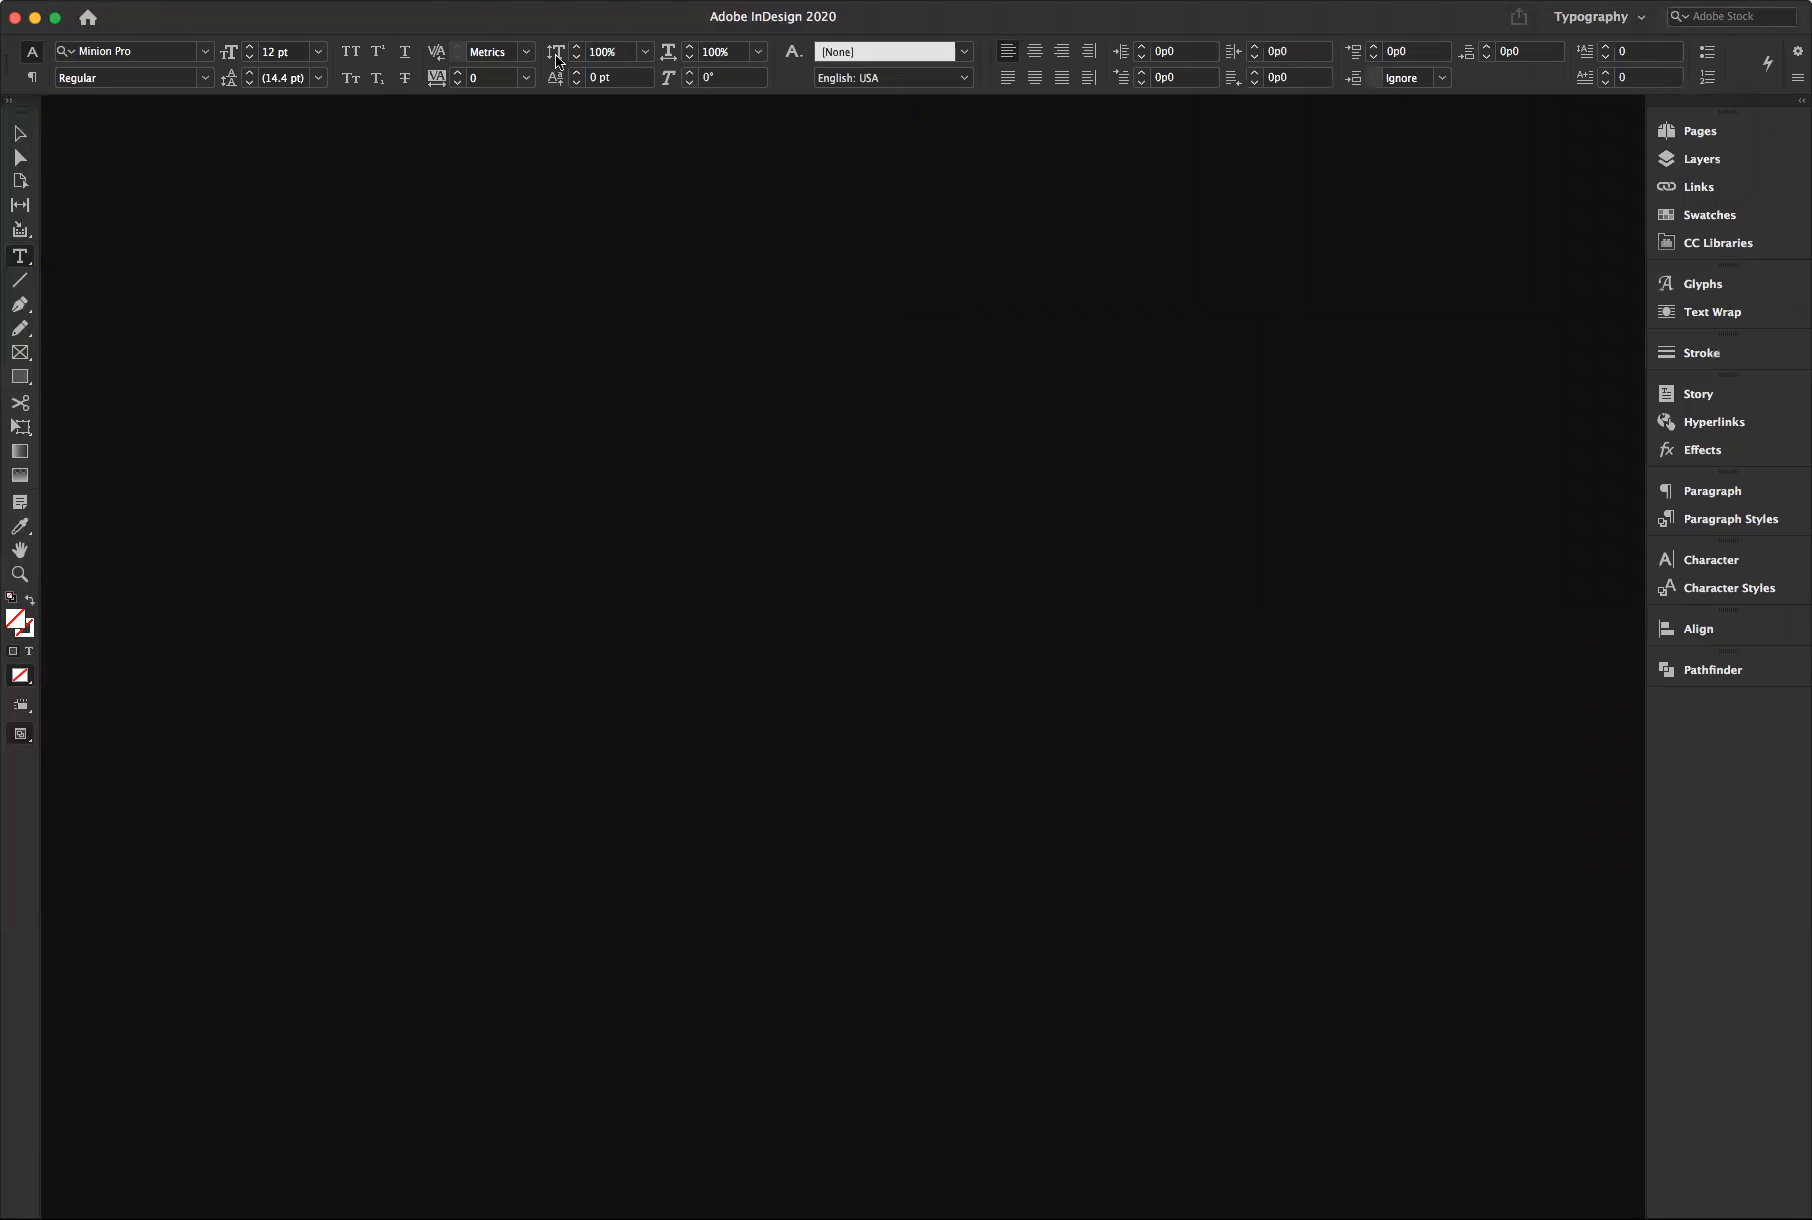
# Reset the Typography workspace to its default panel arrangement
pyautogui.click(515, 1)
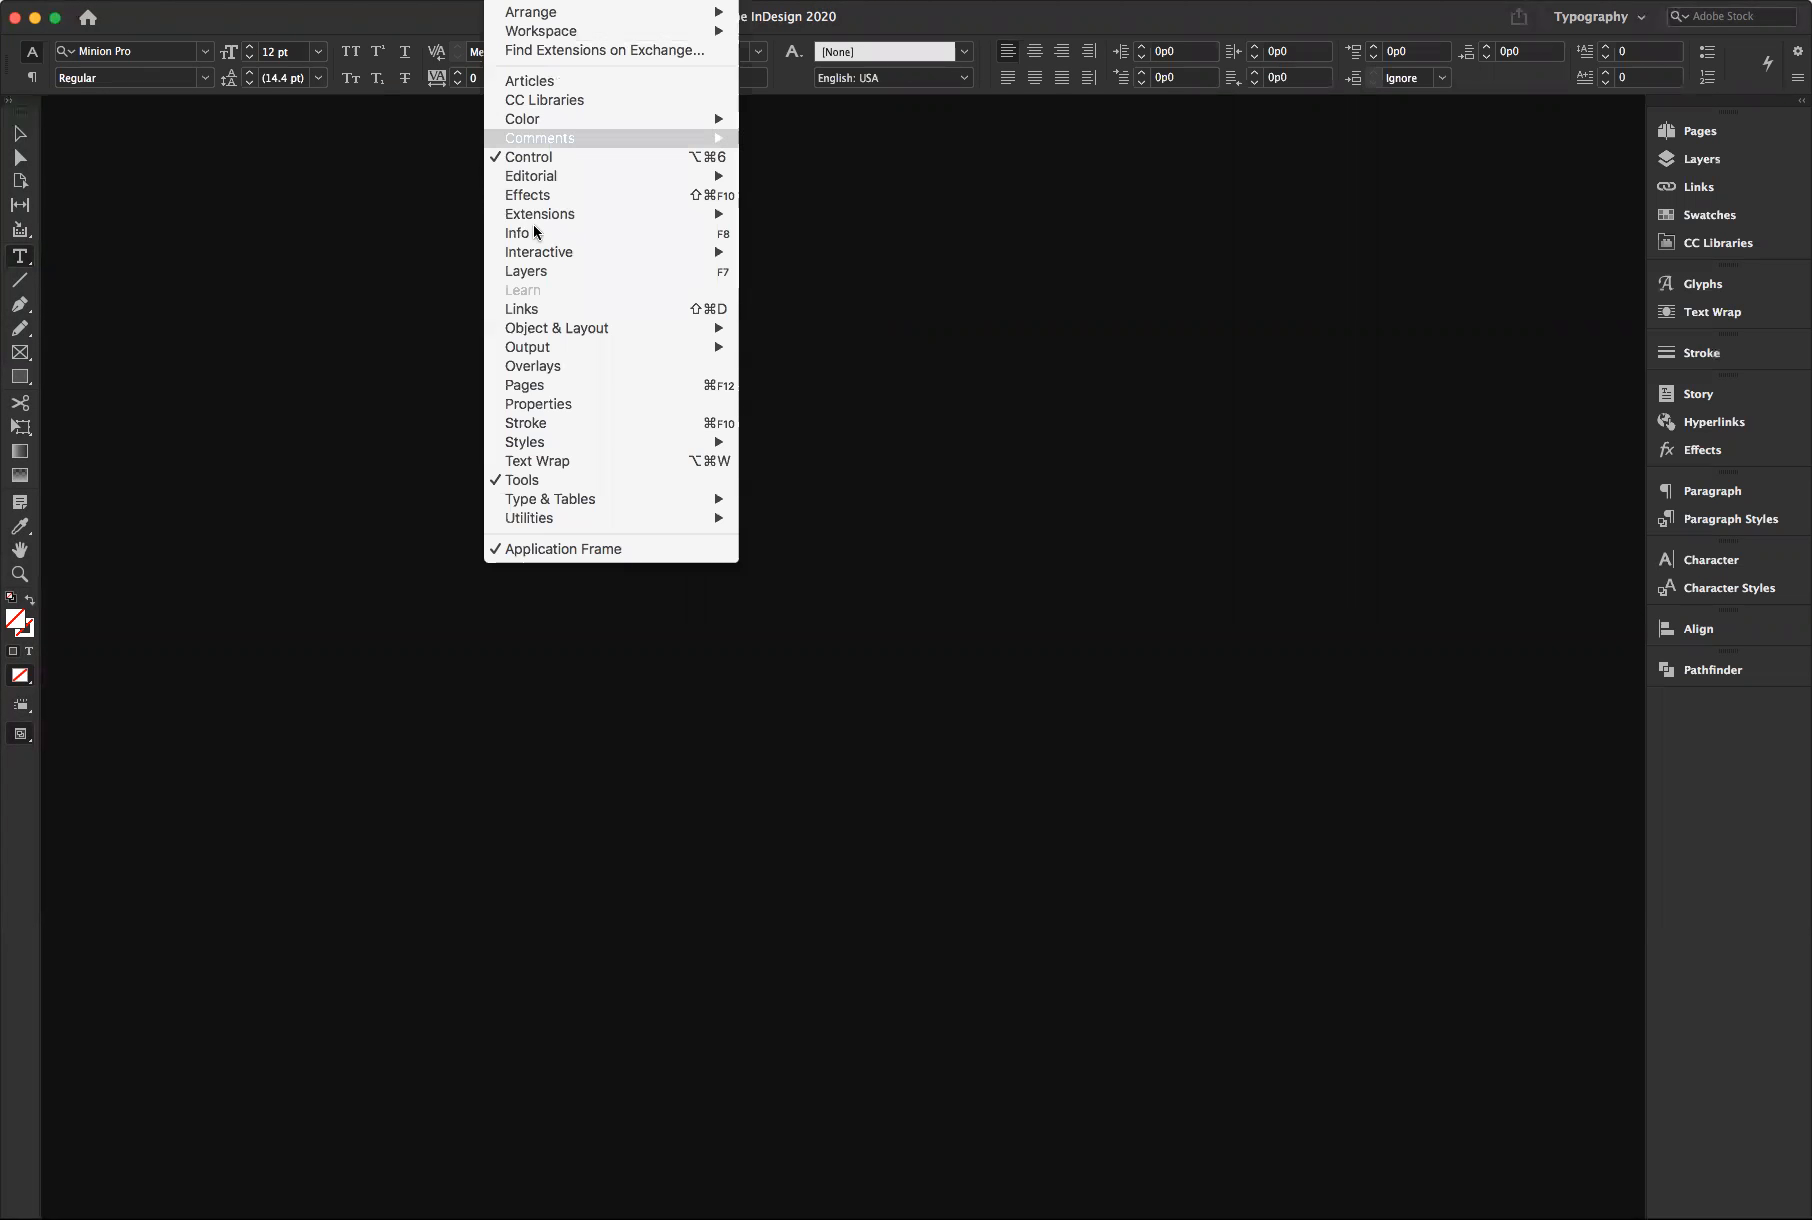
pyautogui.moveTo(565, 31)
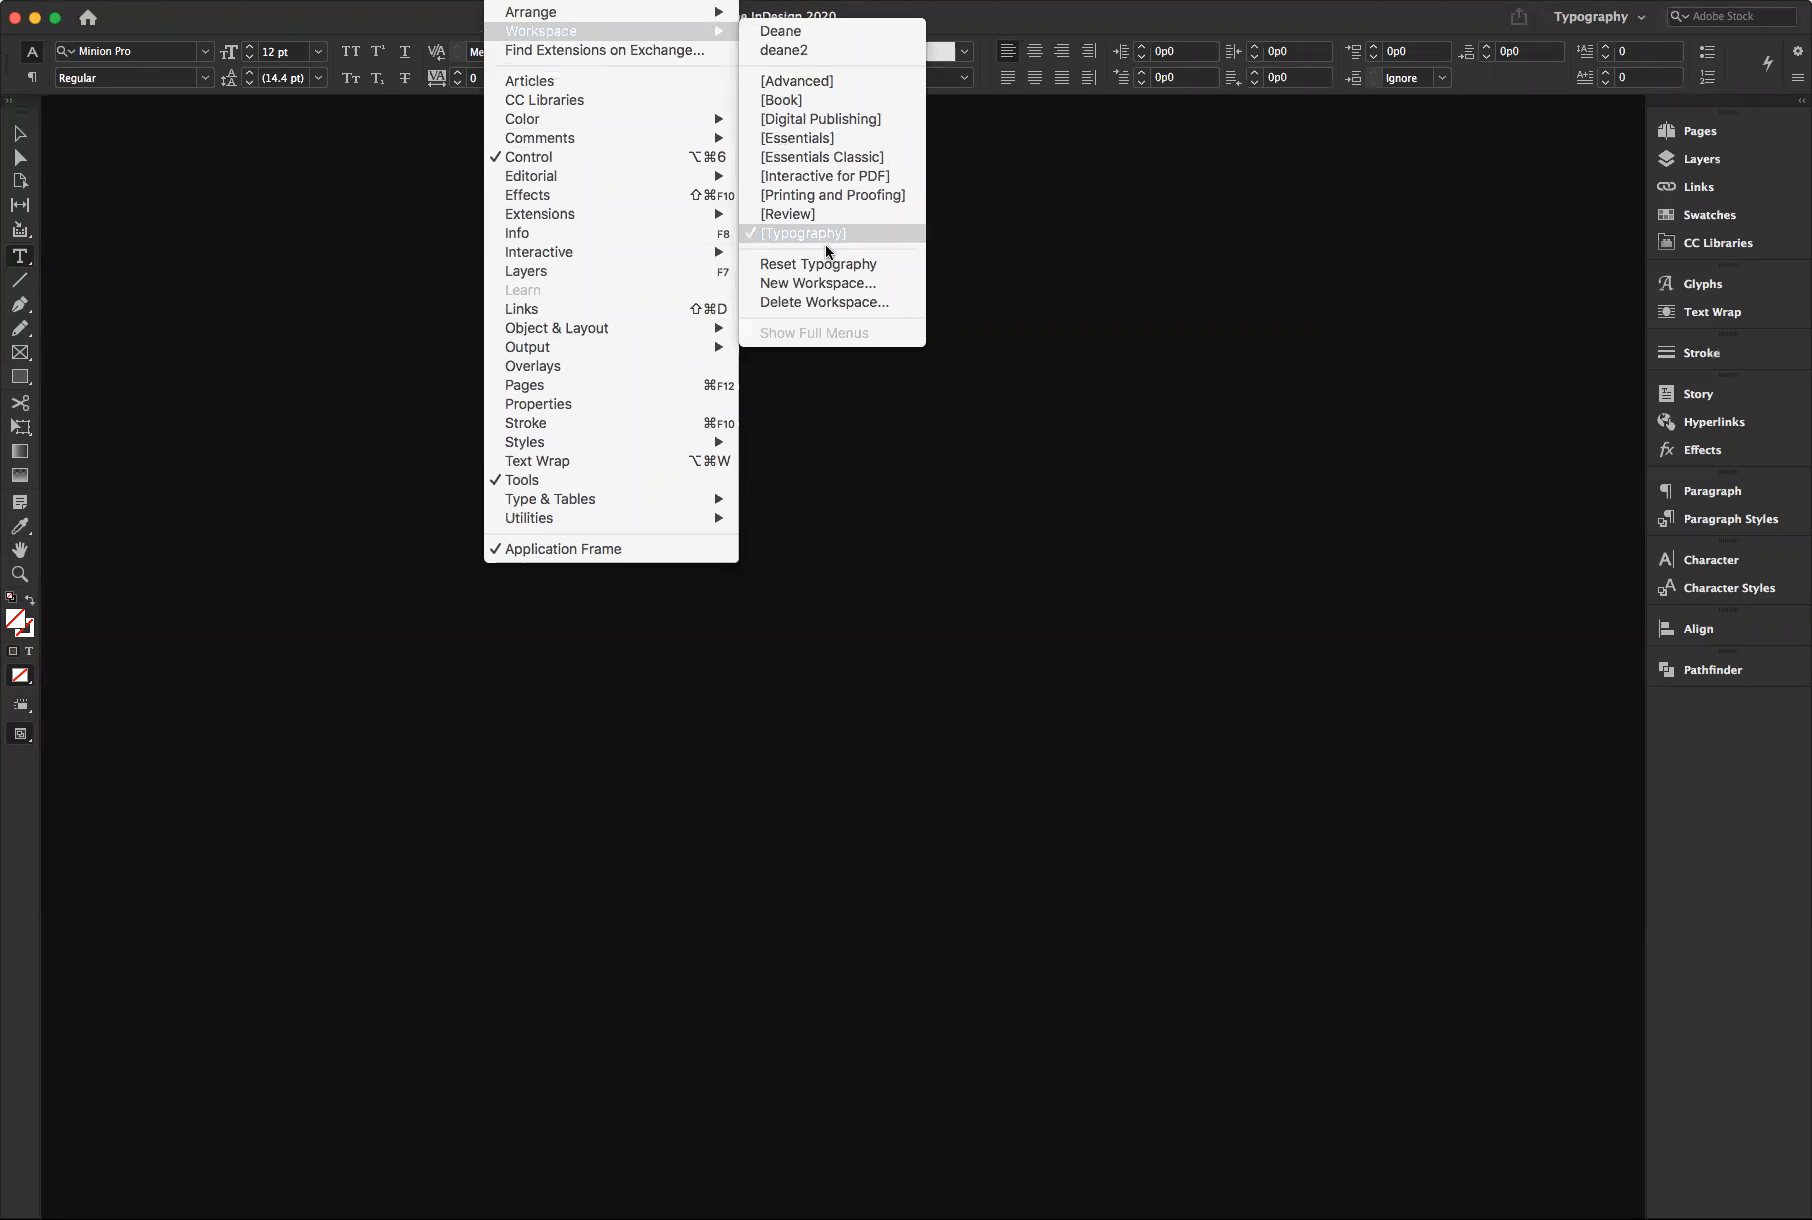
pyautogui.click(801, 268)
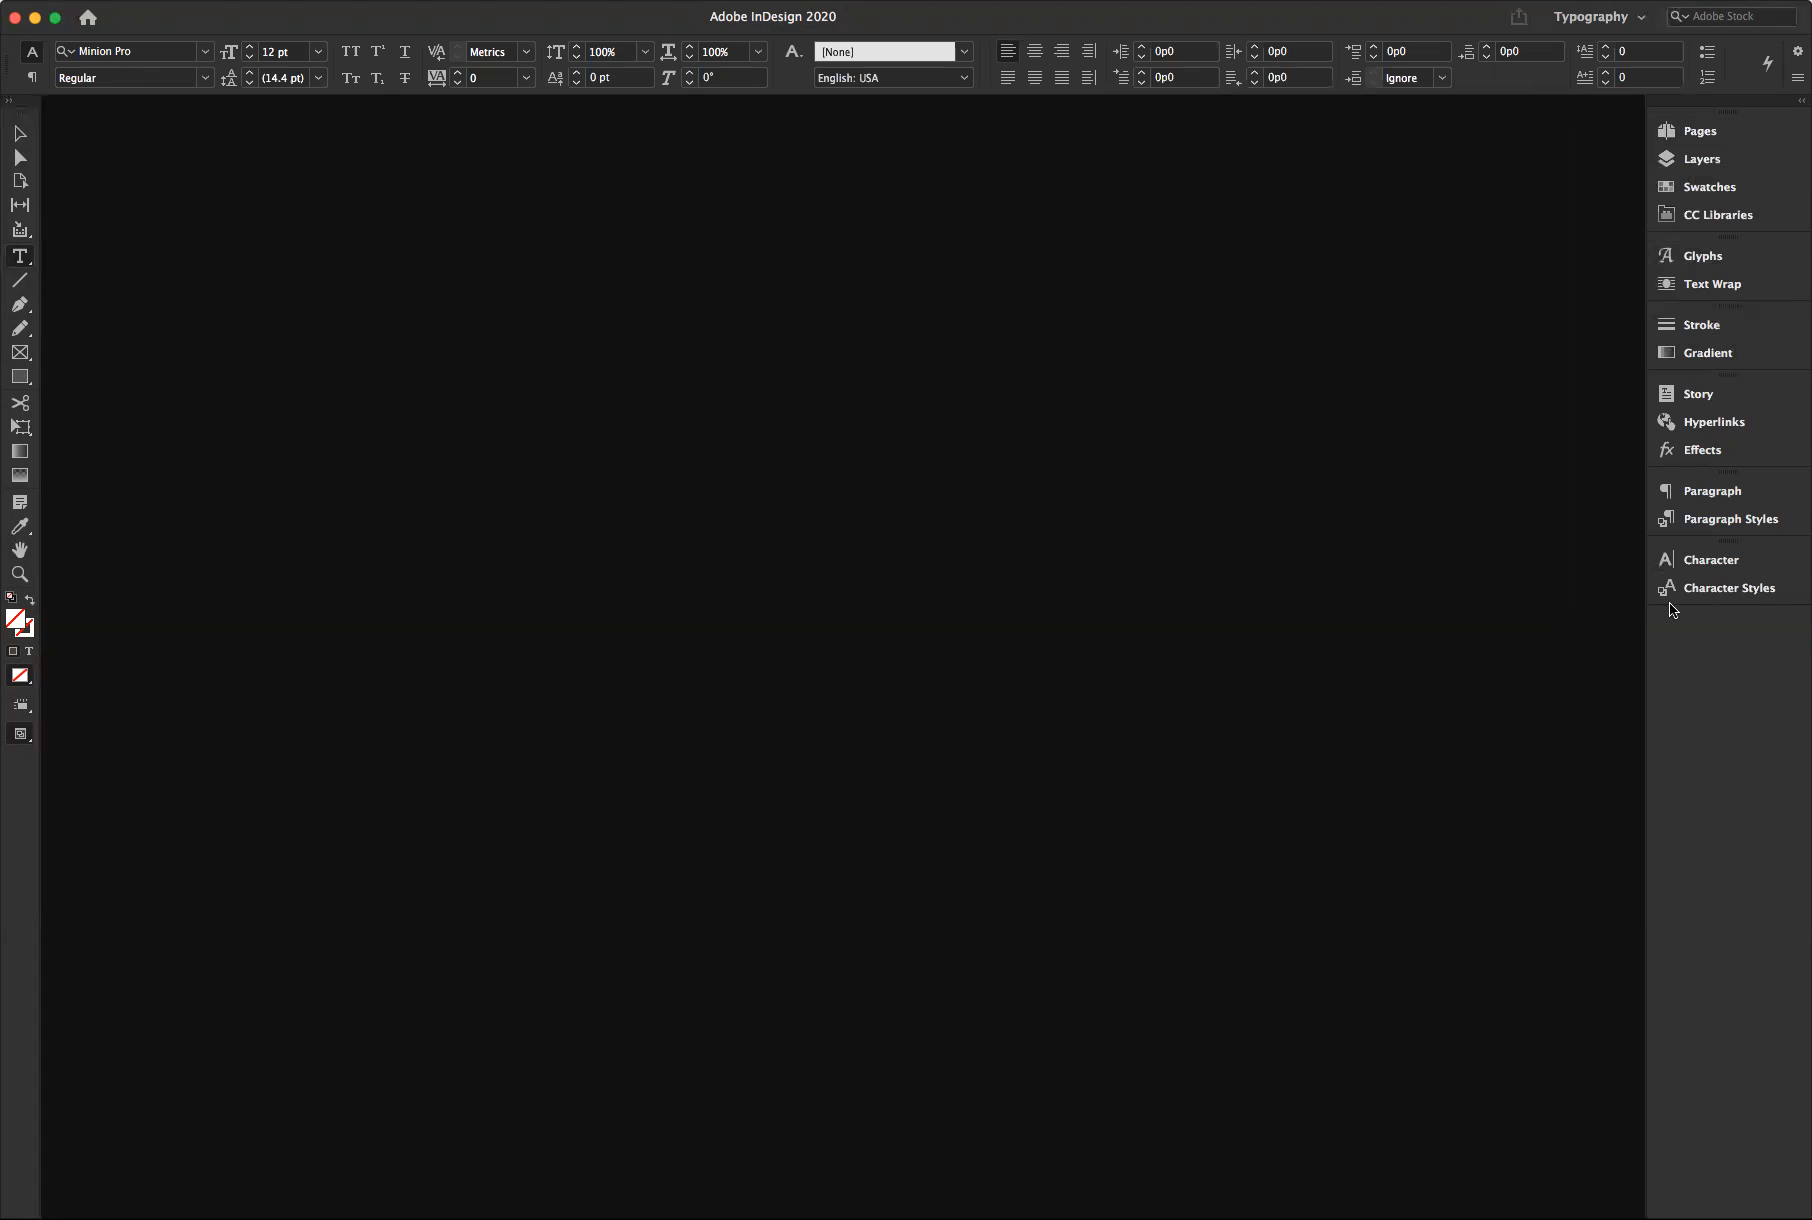
# Examine the Paragraph, Paragraph Styles, Character and Character Styles settings one after another, and collapse them when done
pyautogui.click(1706, 497)
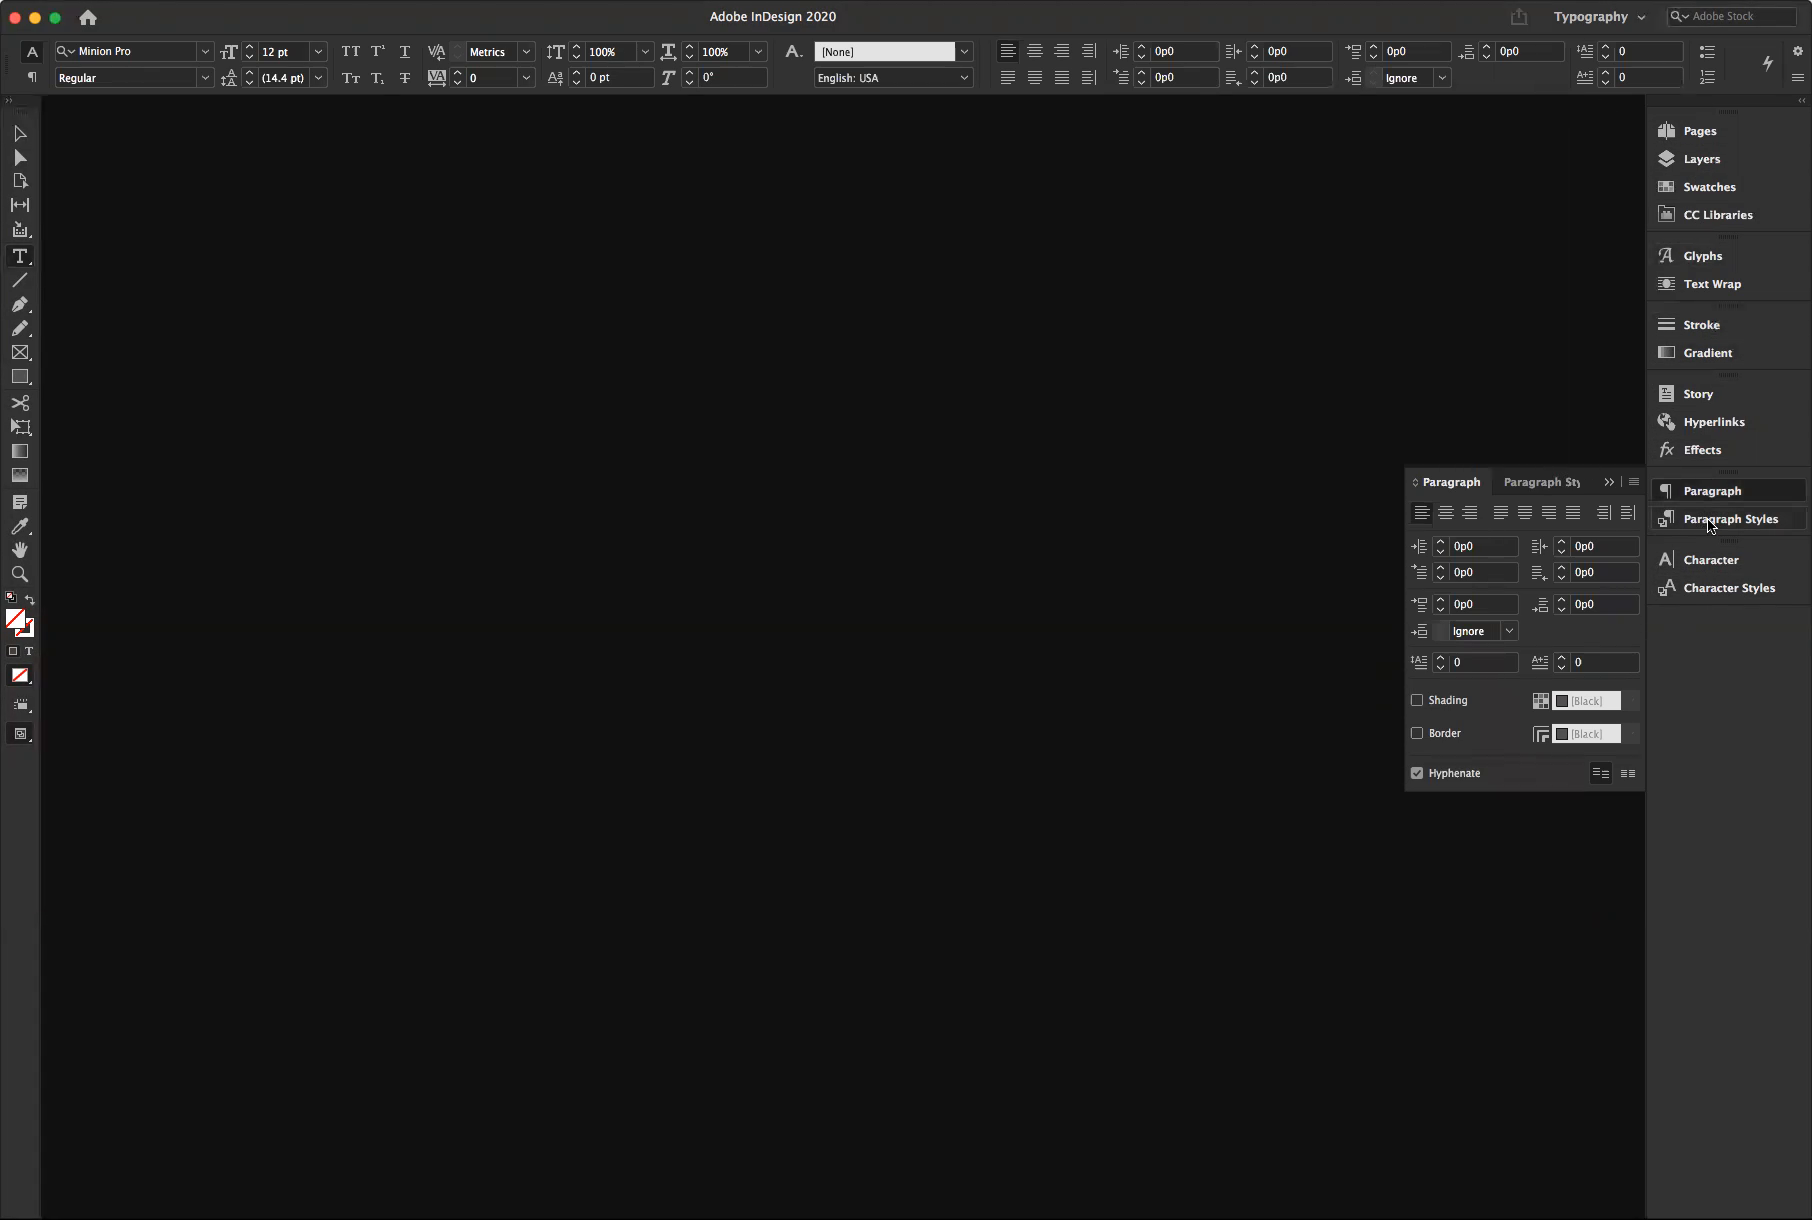
pyautogui.click(1710, 524)
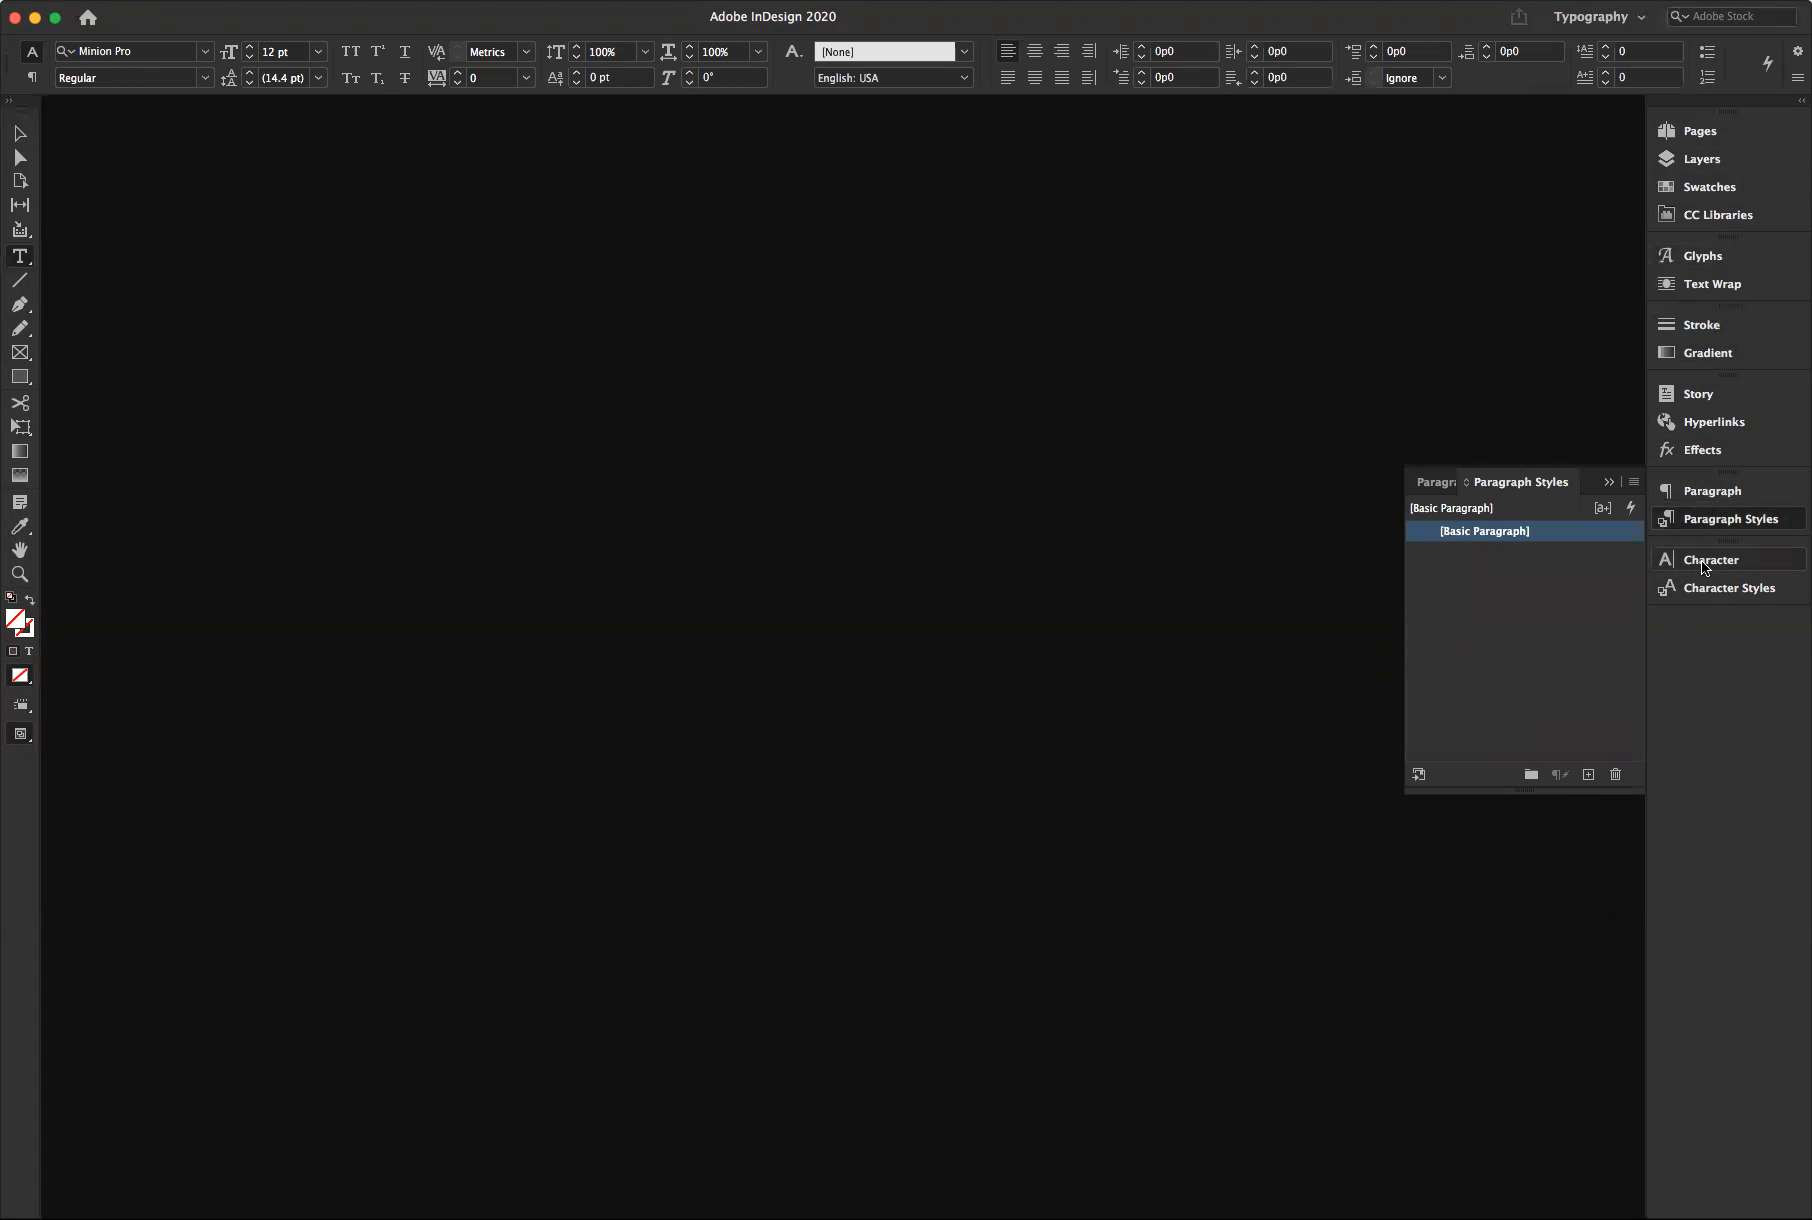
pyautogui.click(1705, 564)
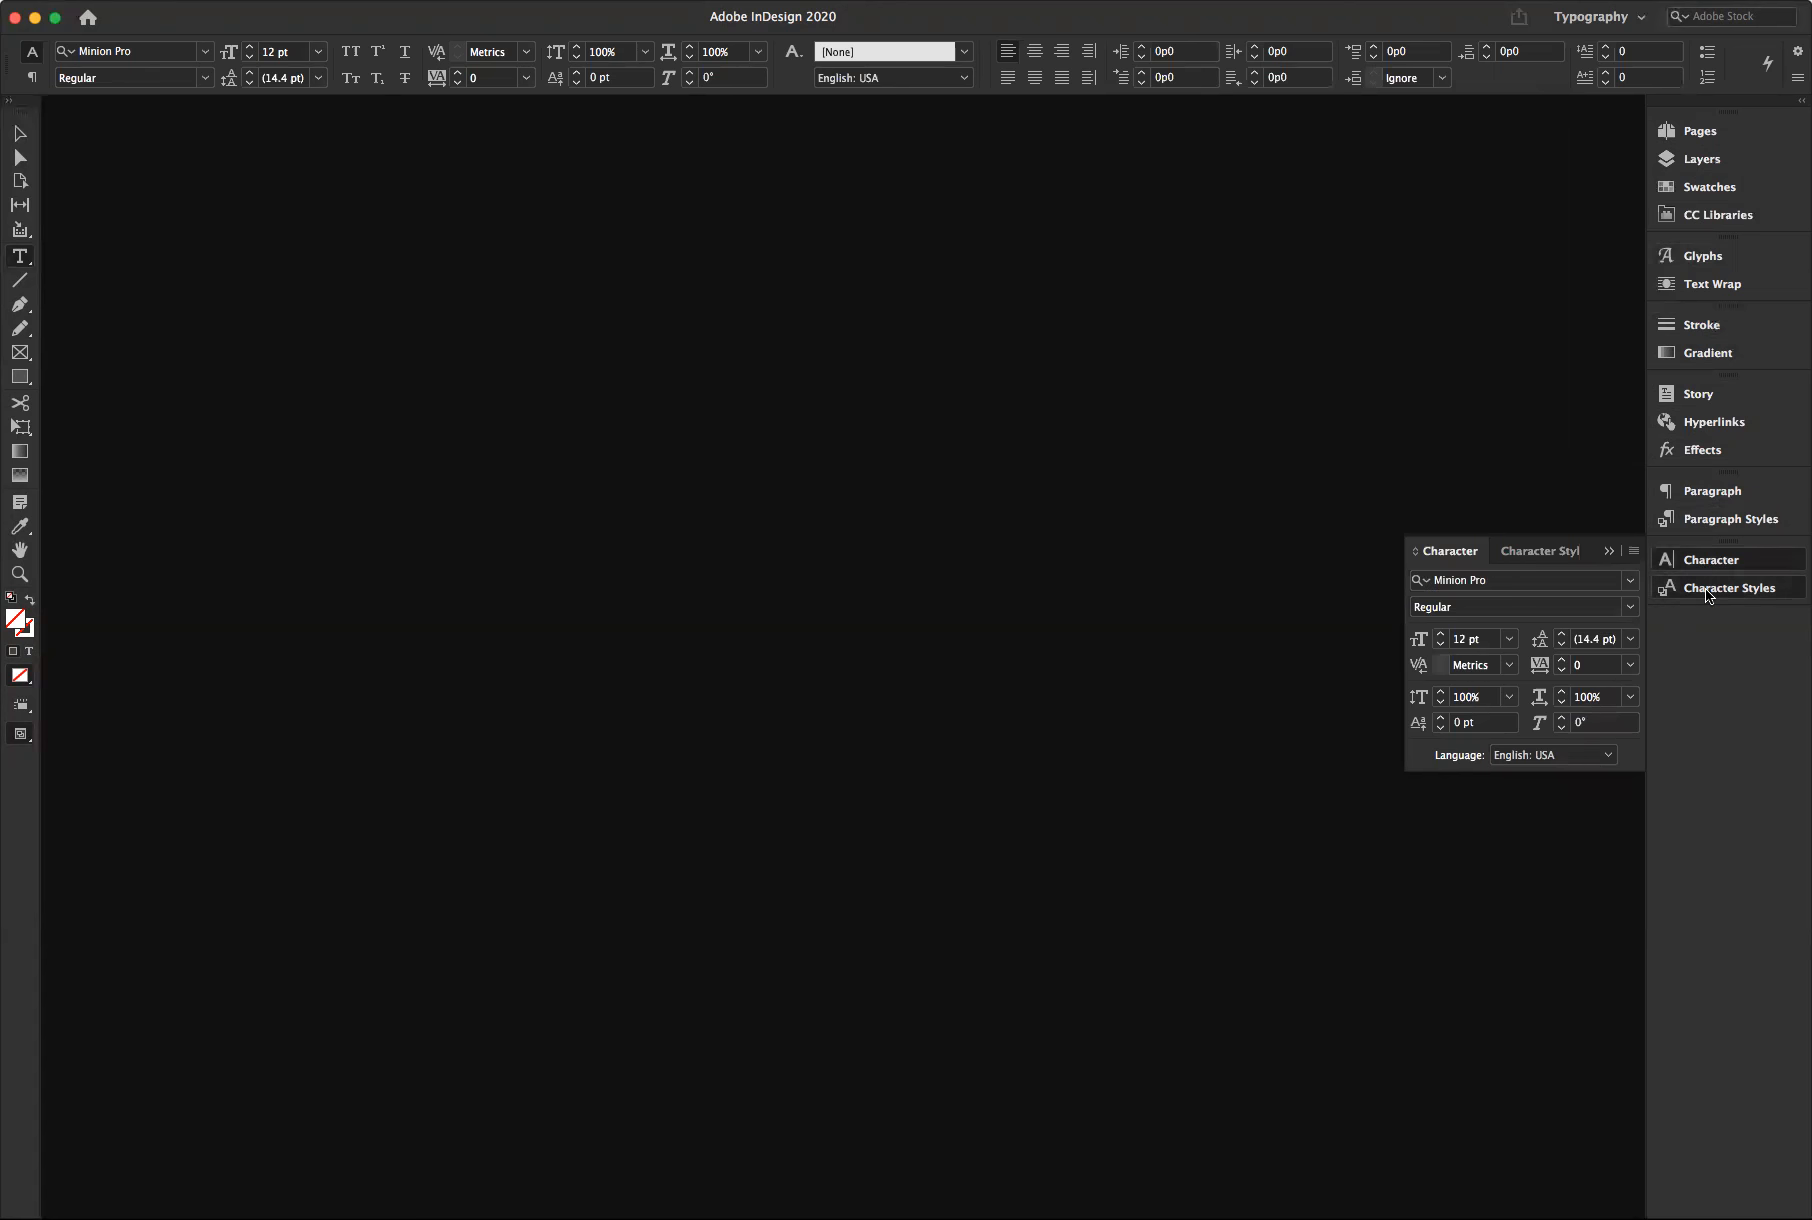
pyautogui.click(1707, 594)
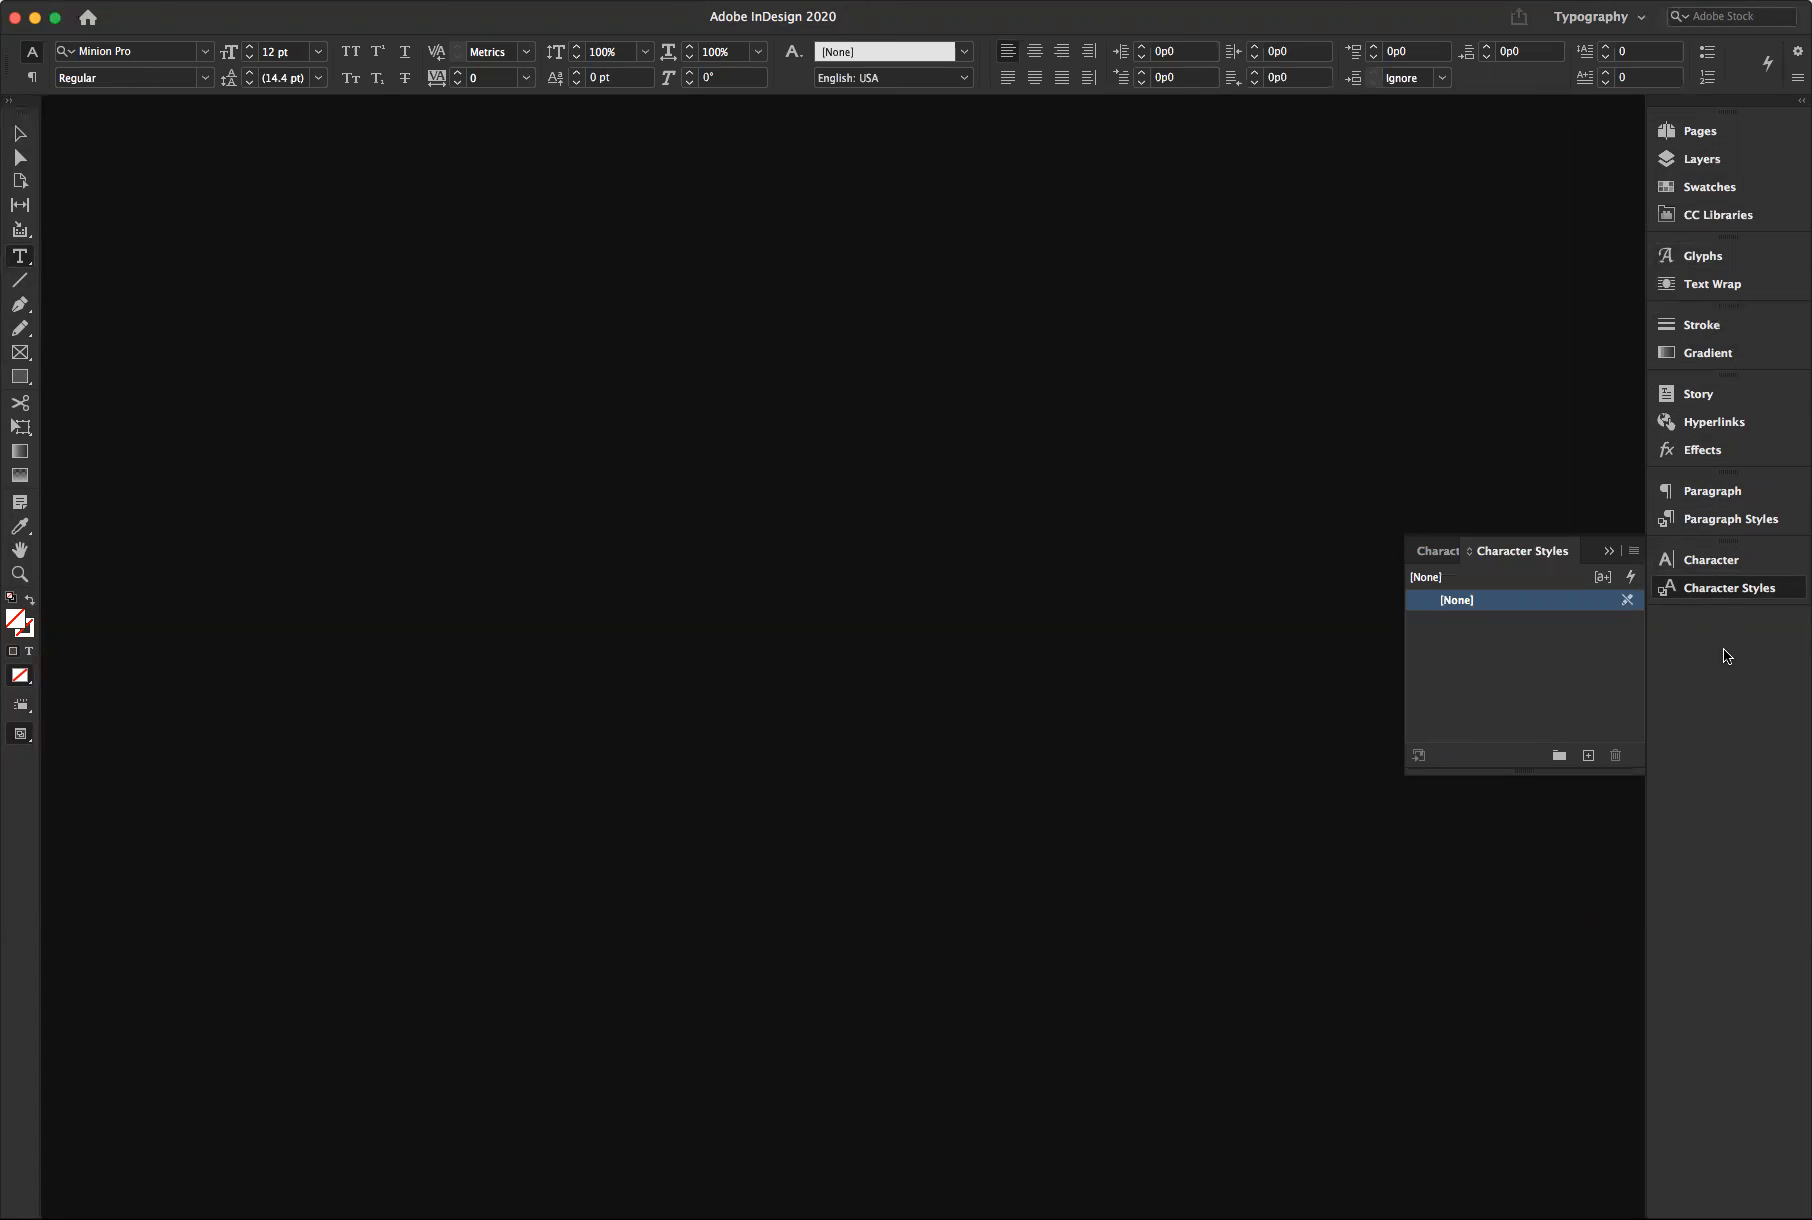
pyautogui.click(1609, 551)
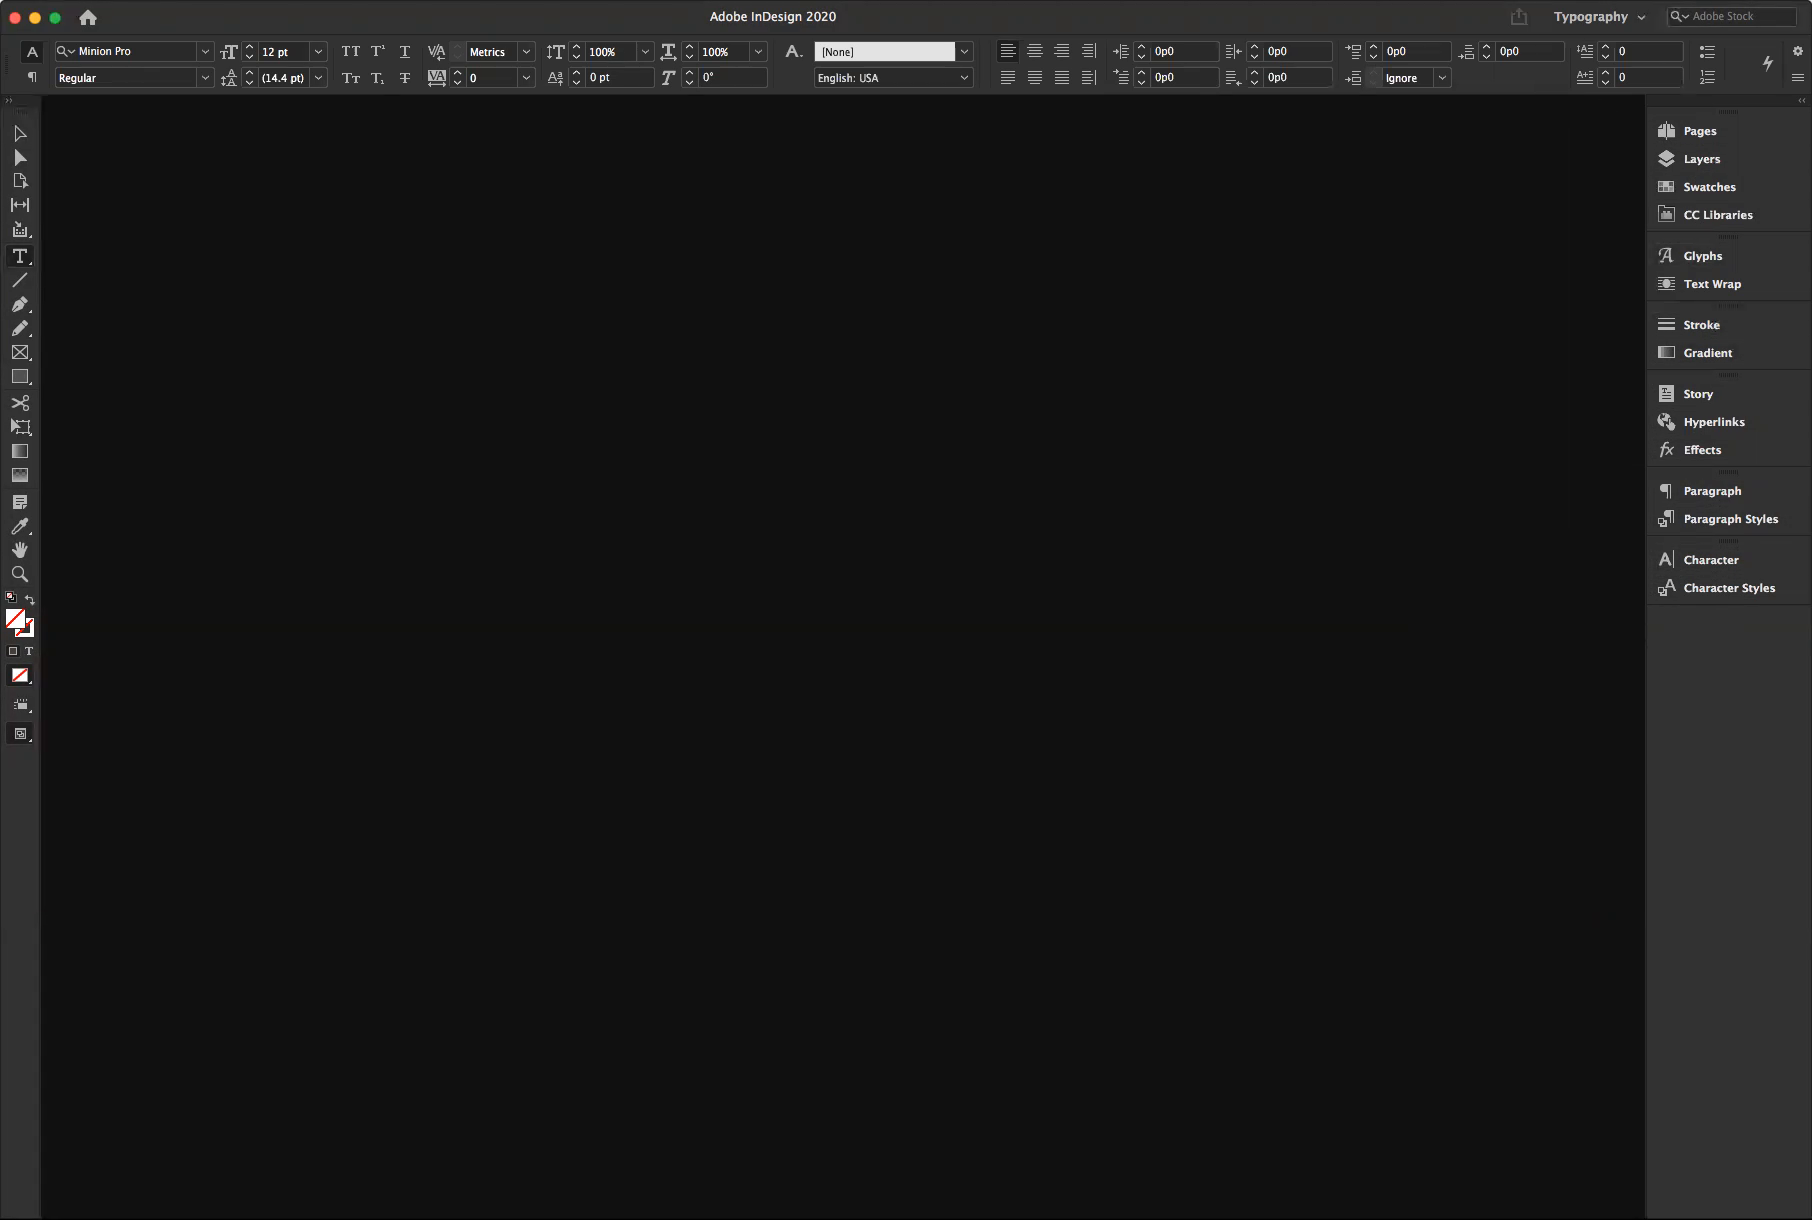
# Start a new print document with the Letter preset, using inches as units and with facing pages turned off
pyautogui.click(145, 1)
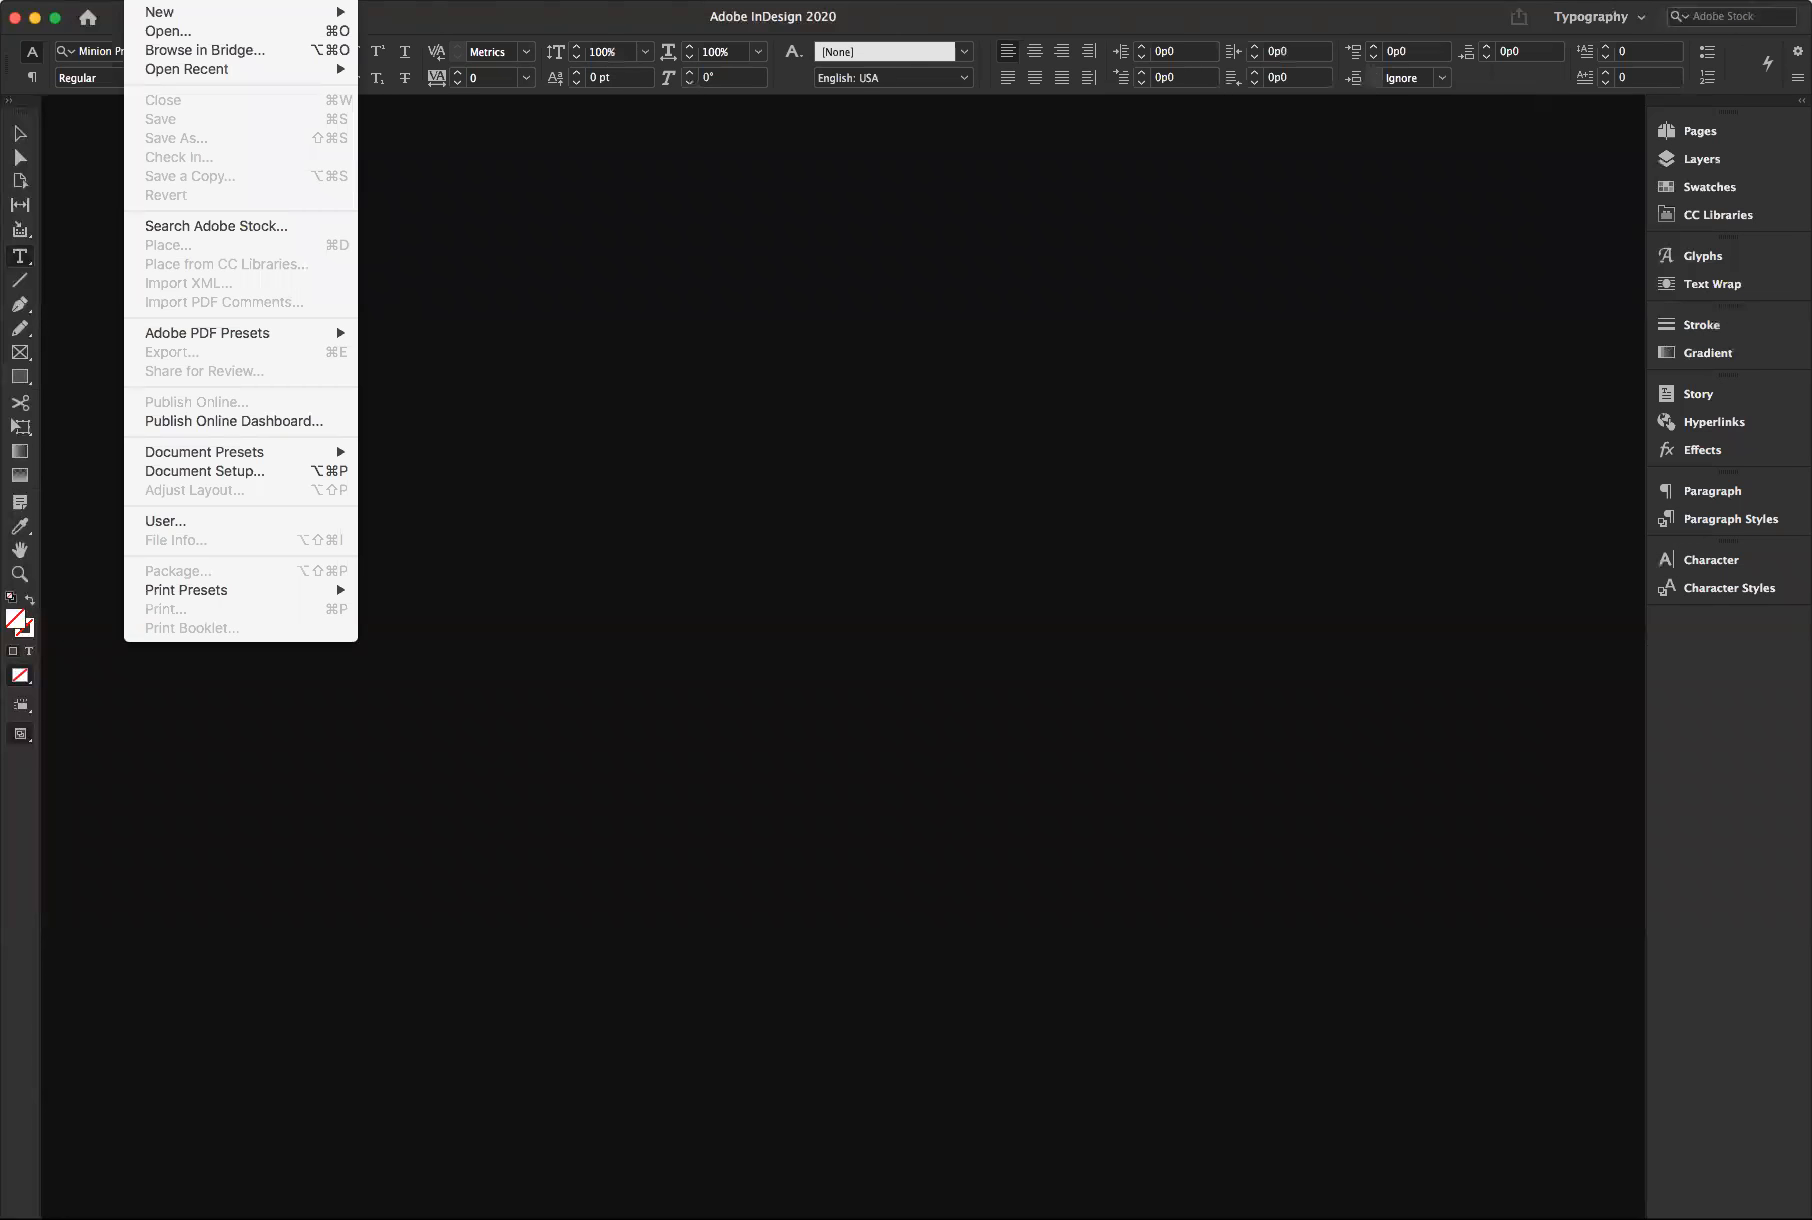
pyautogui.moveTo(150, 12)
pyautogui.click(417, 22)
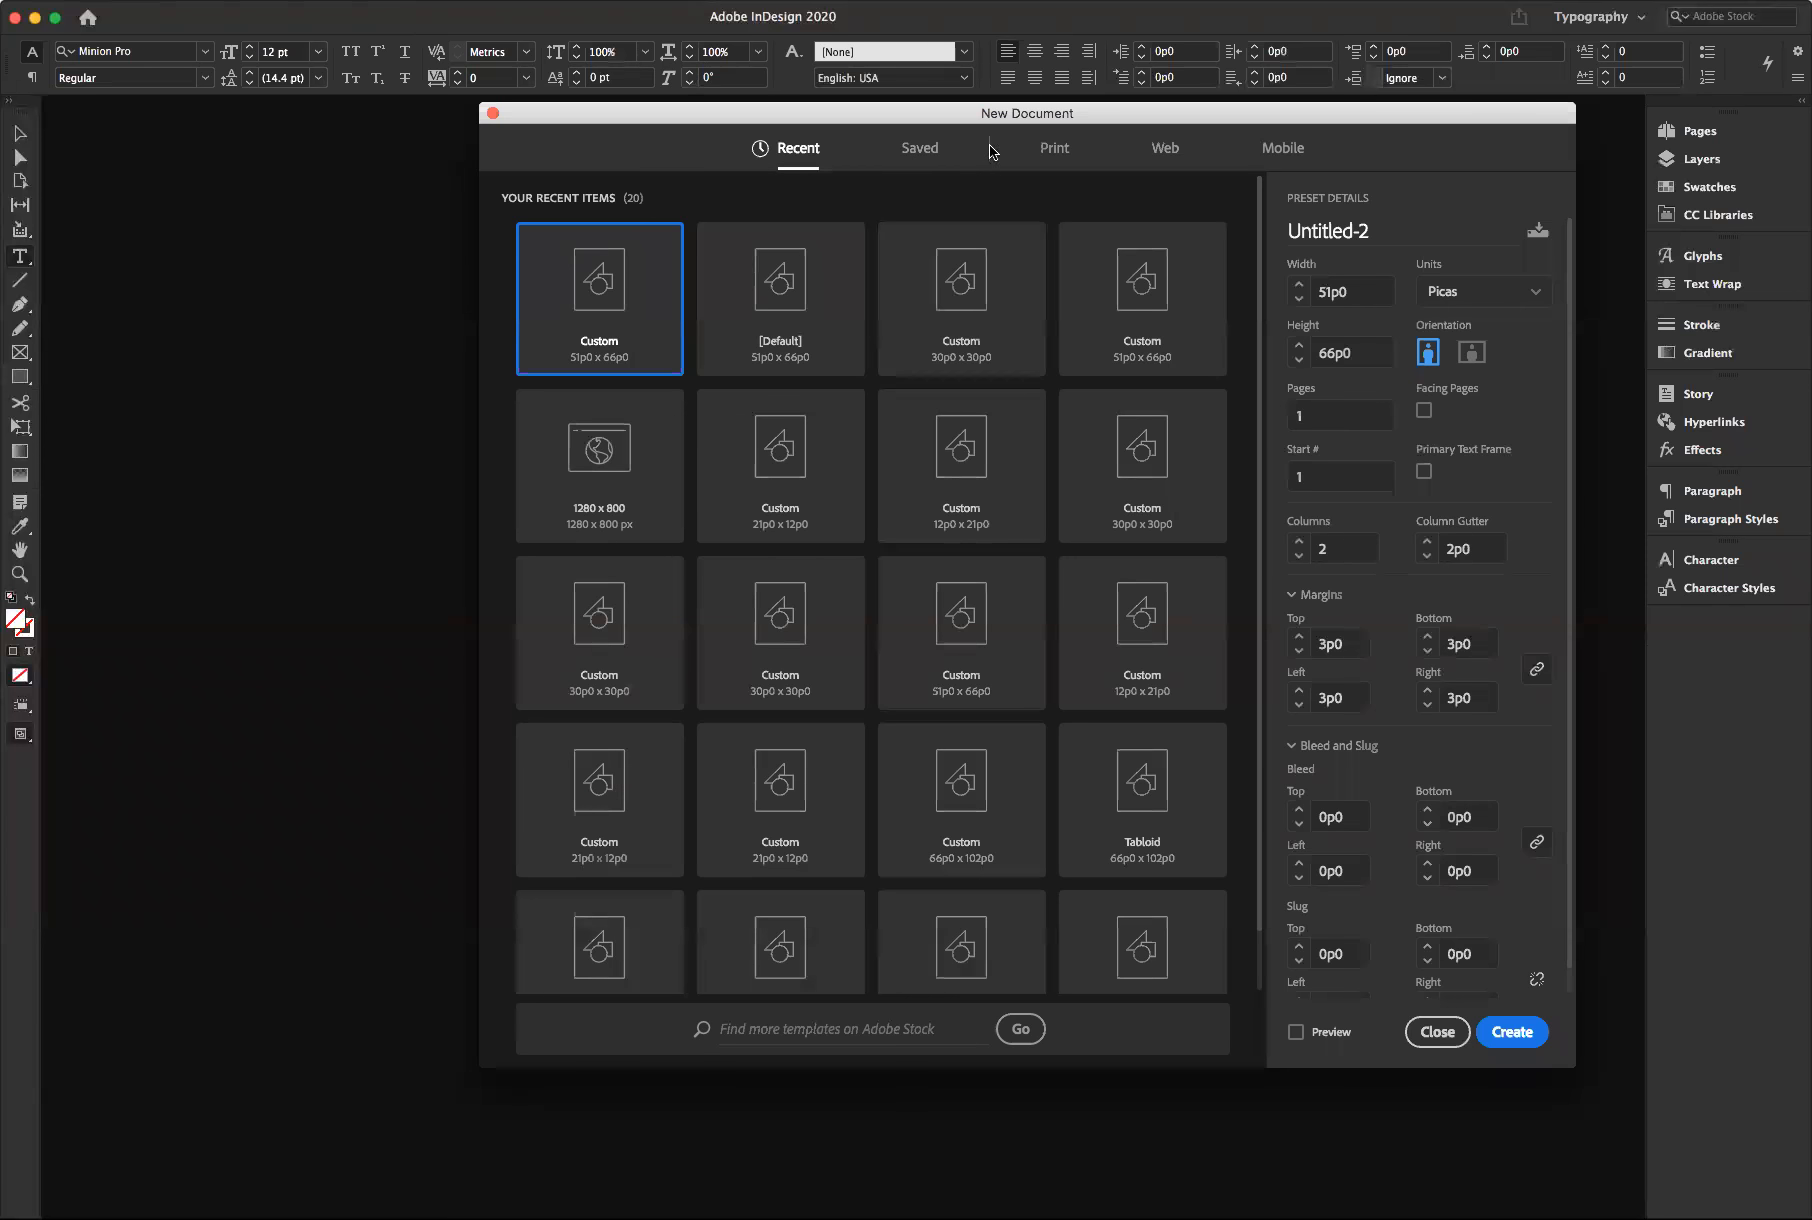
pyautogui.click(1055, 148)
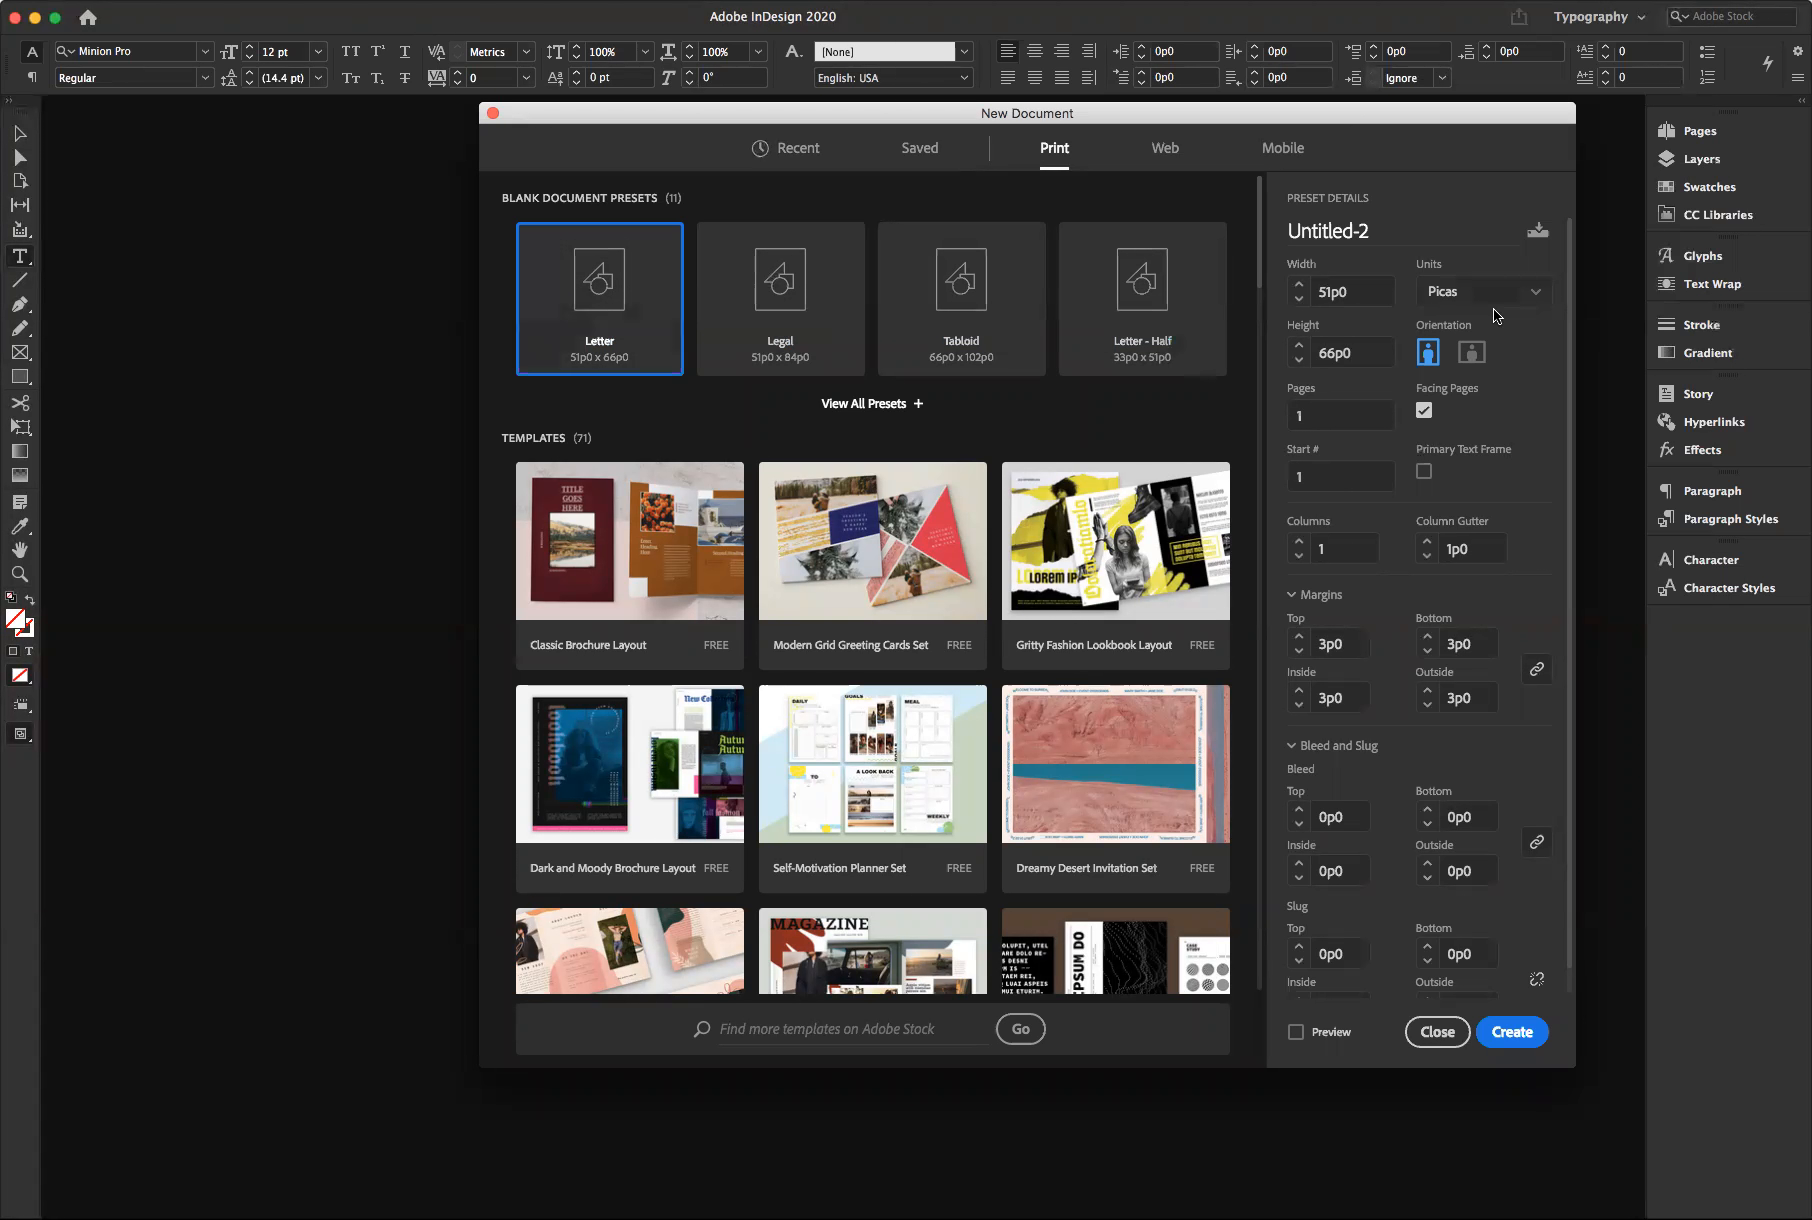
pyautogui.click(1530, 293)
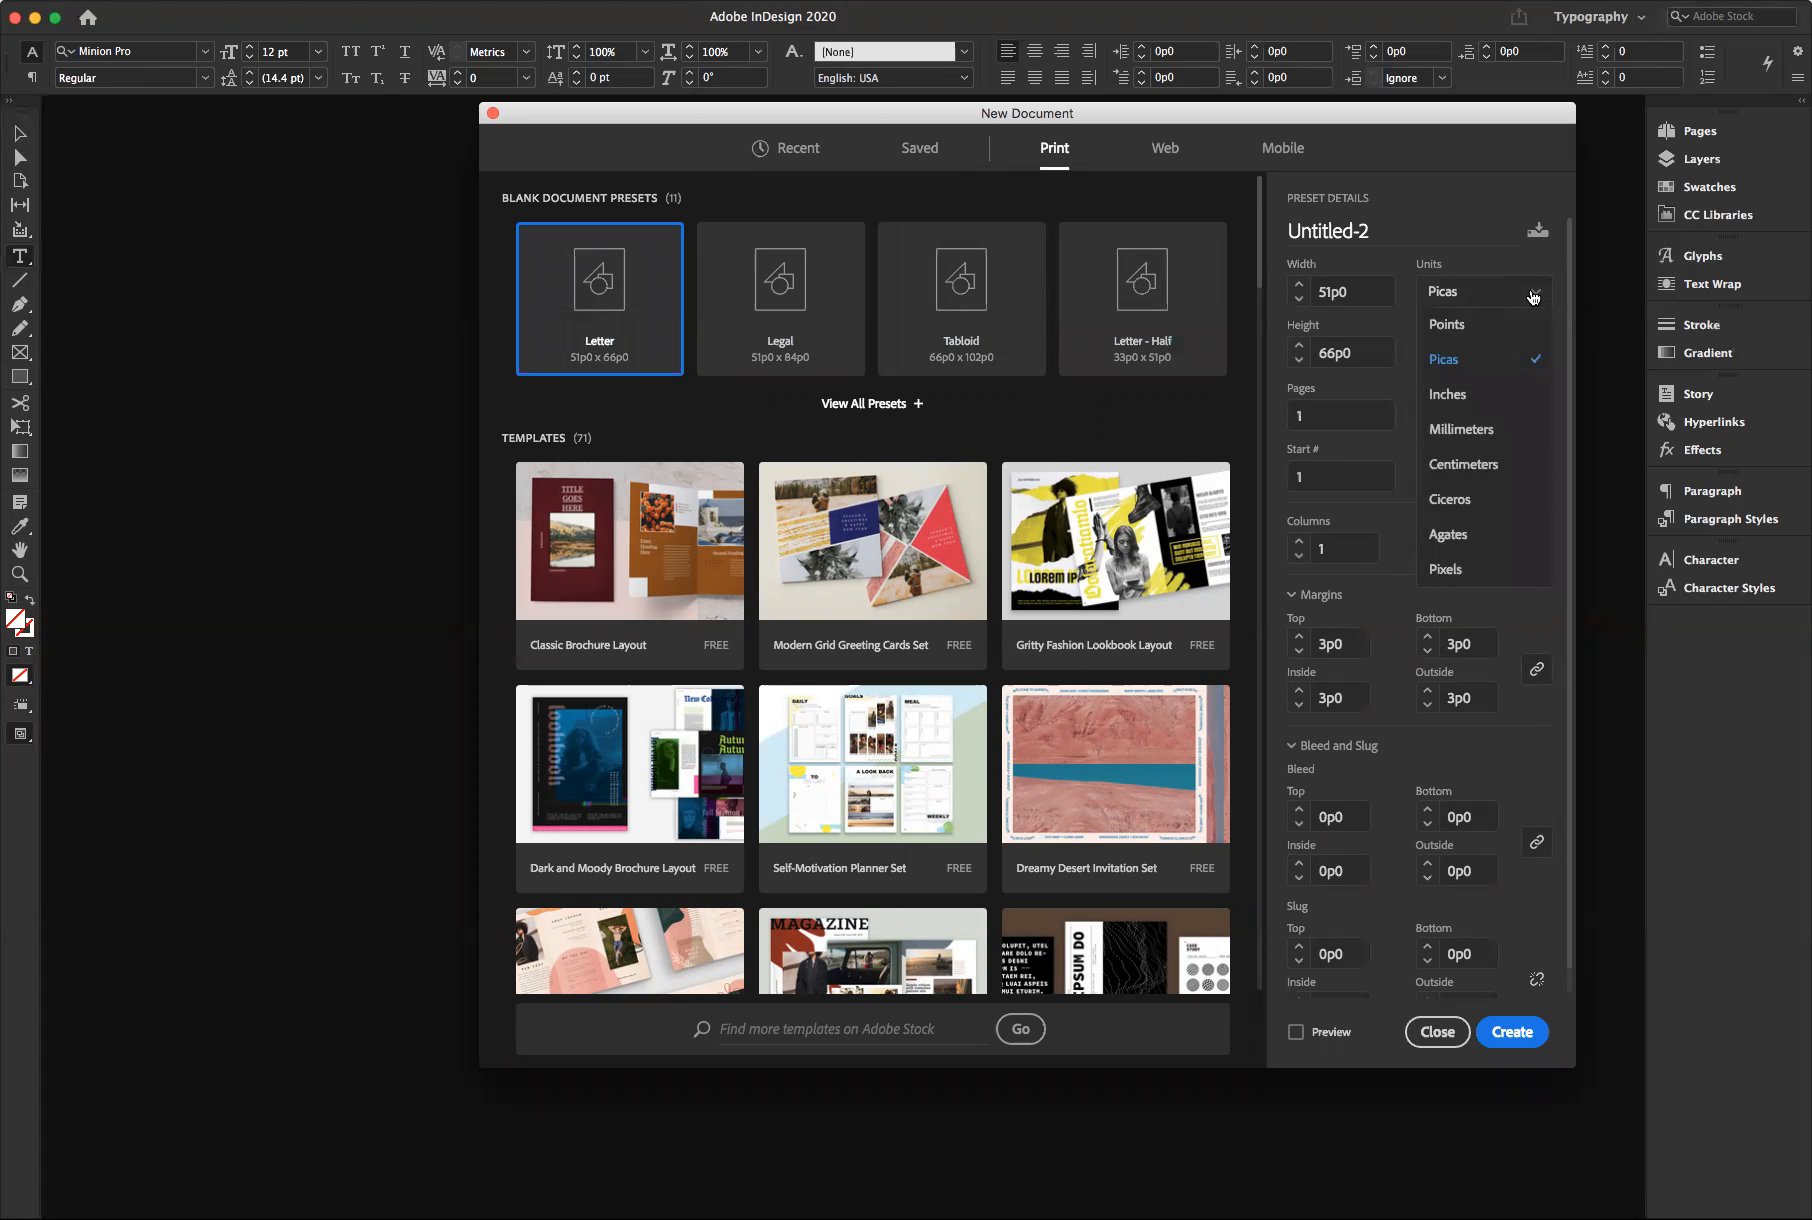
pyautogui.click(1458, 396)
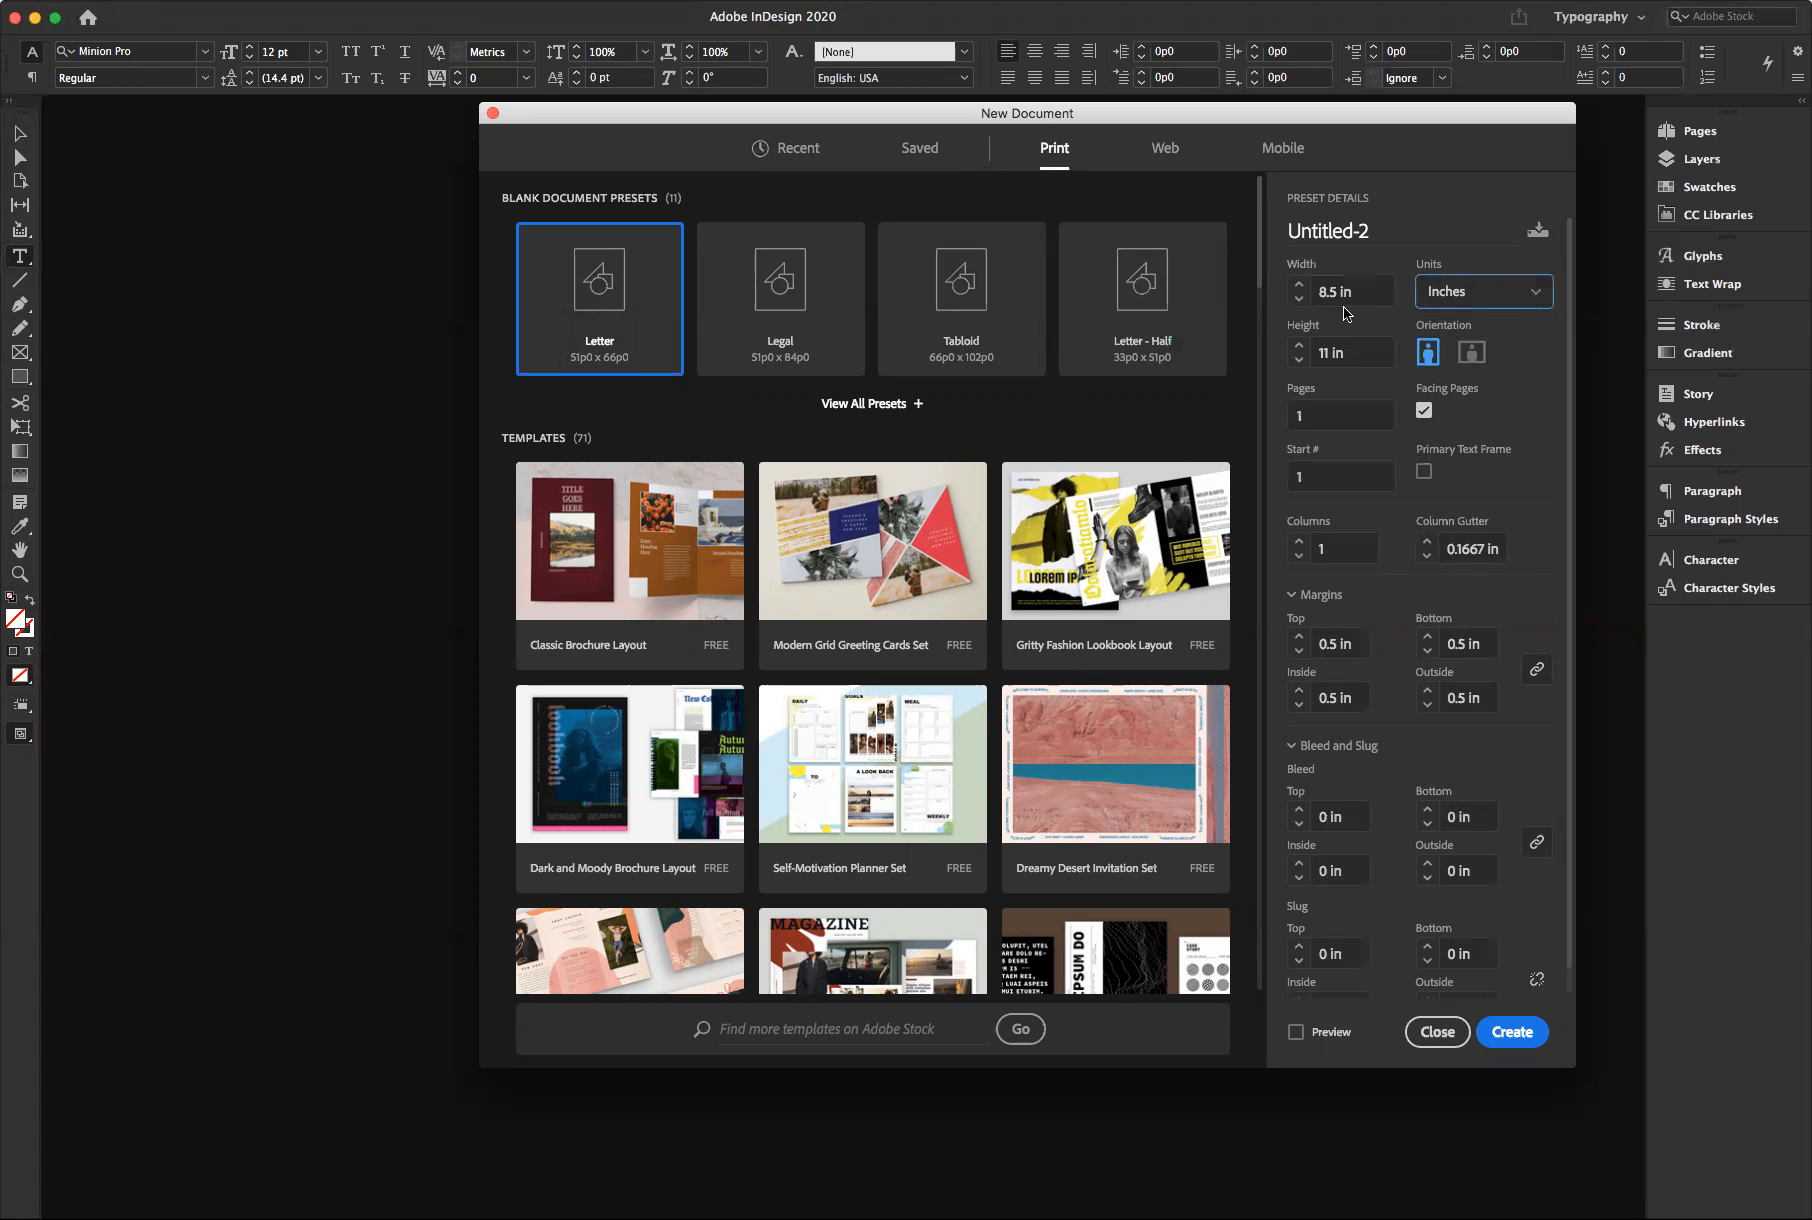
pyautogui.click(1424, 412)
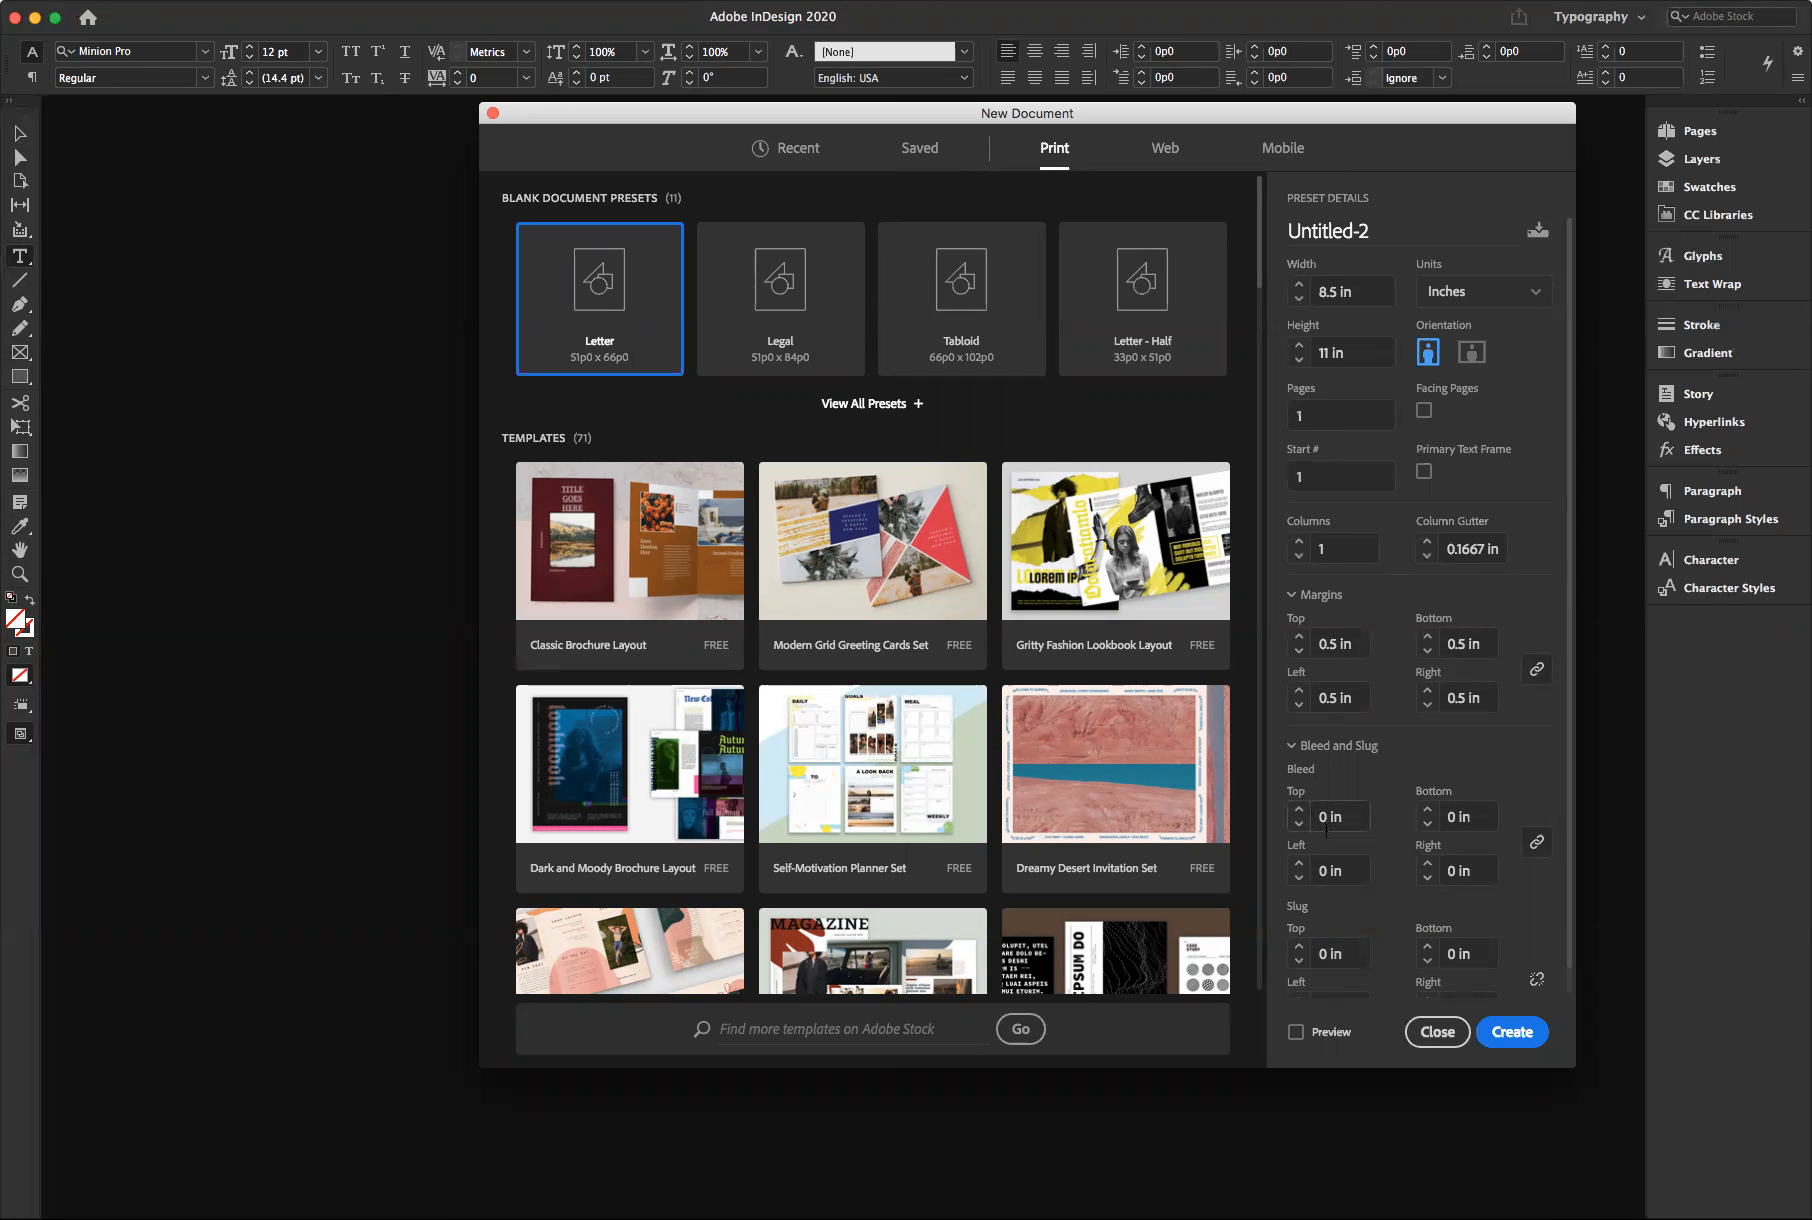
# Name the new document Menu, turn on its preview and create it
pyautogui.hscroll(1, 1489, 874)
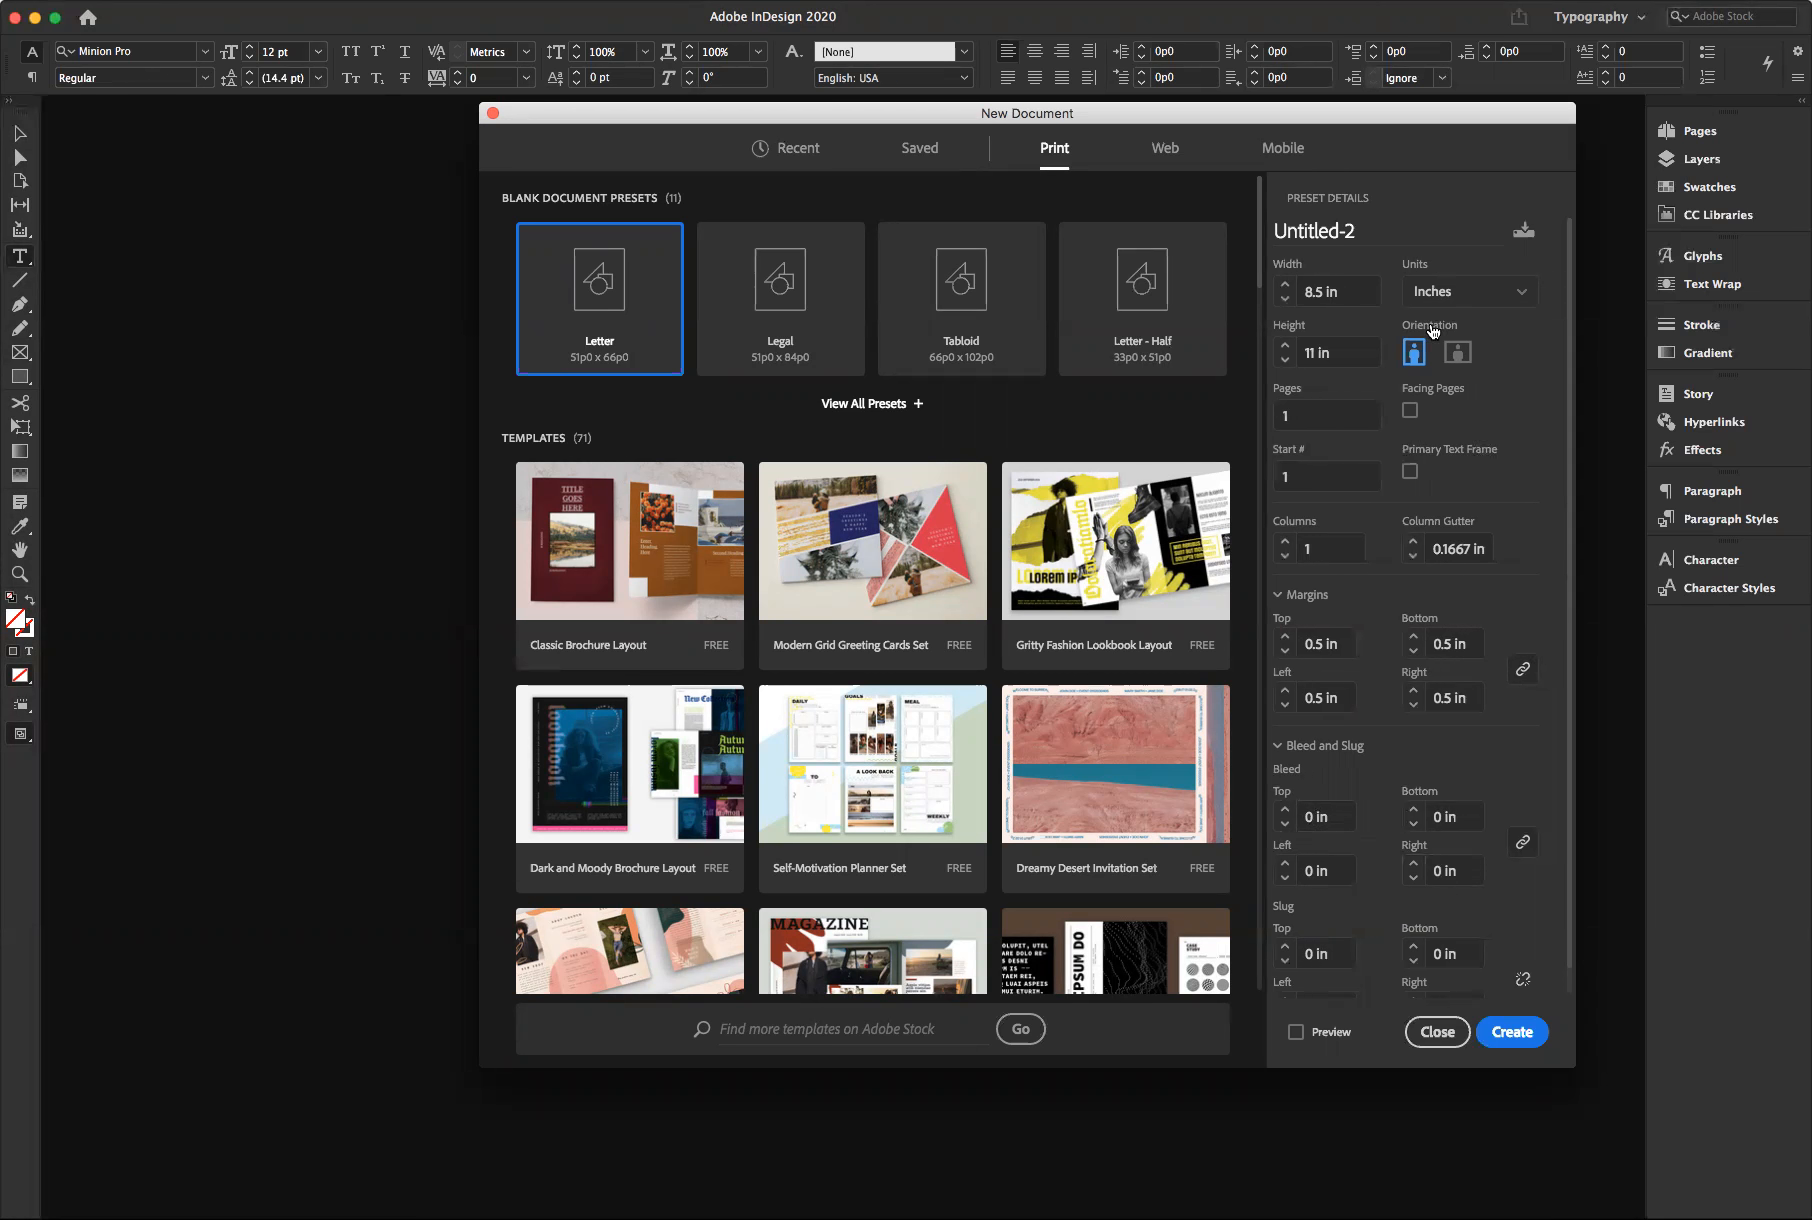
pyautogui.click(1349, 231)
pyautogui.moveTo(1349, 231); pyautogui.dragTo(1232, 246)
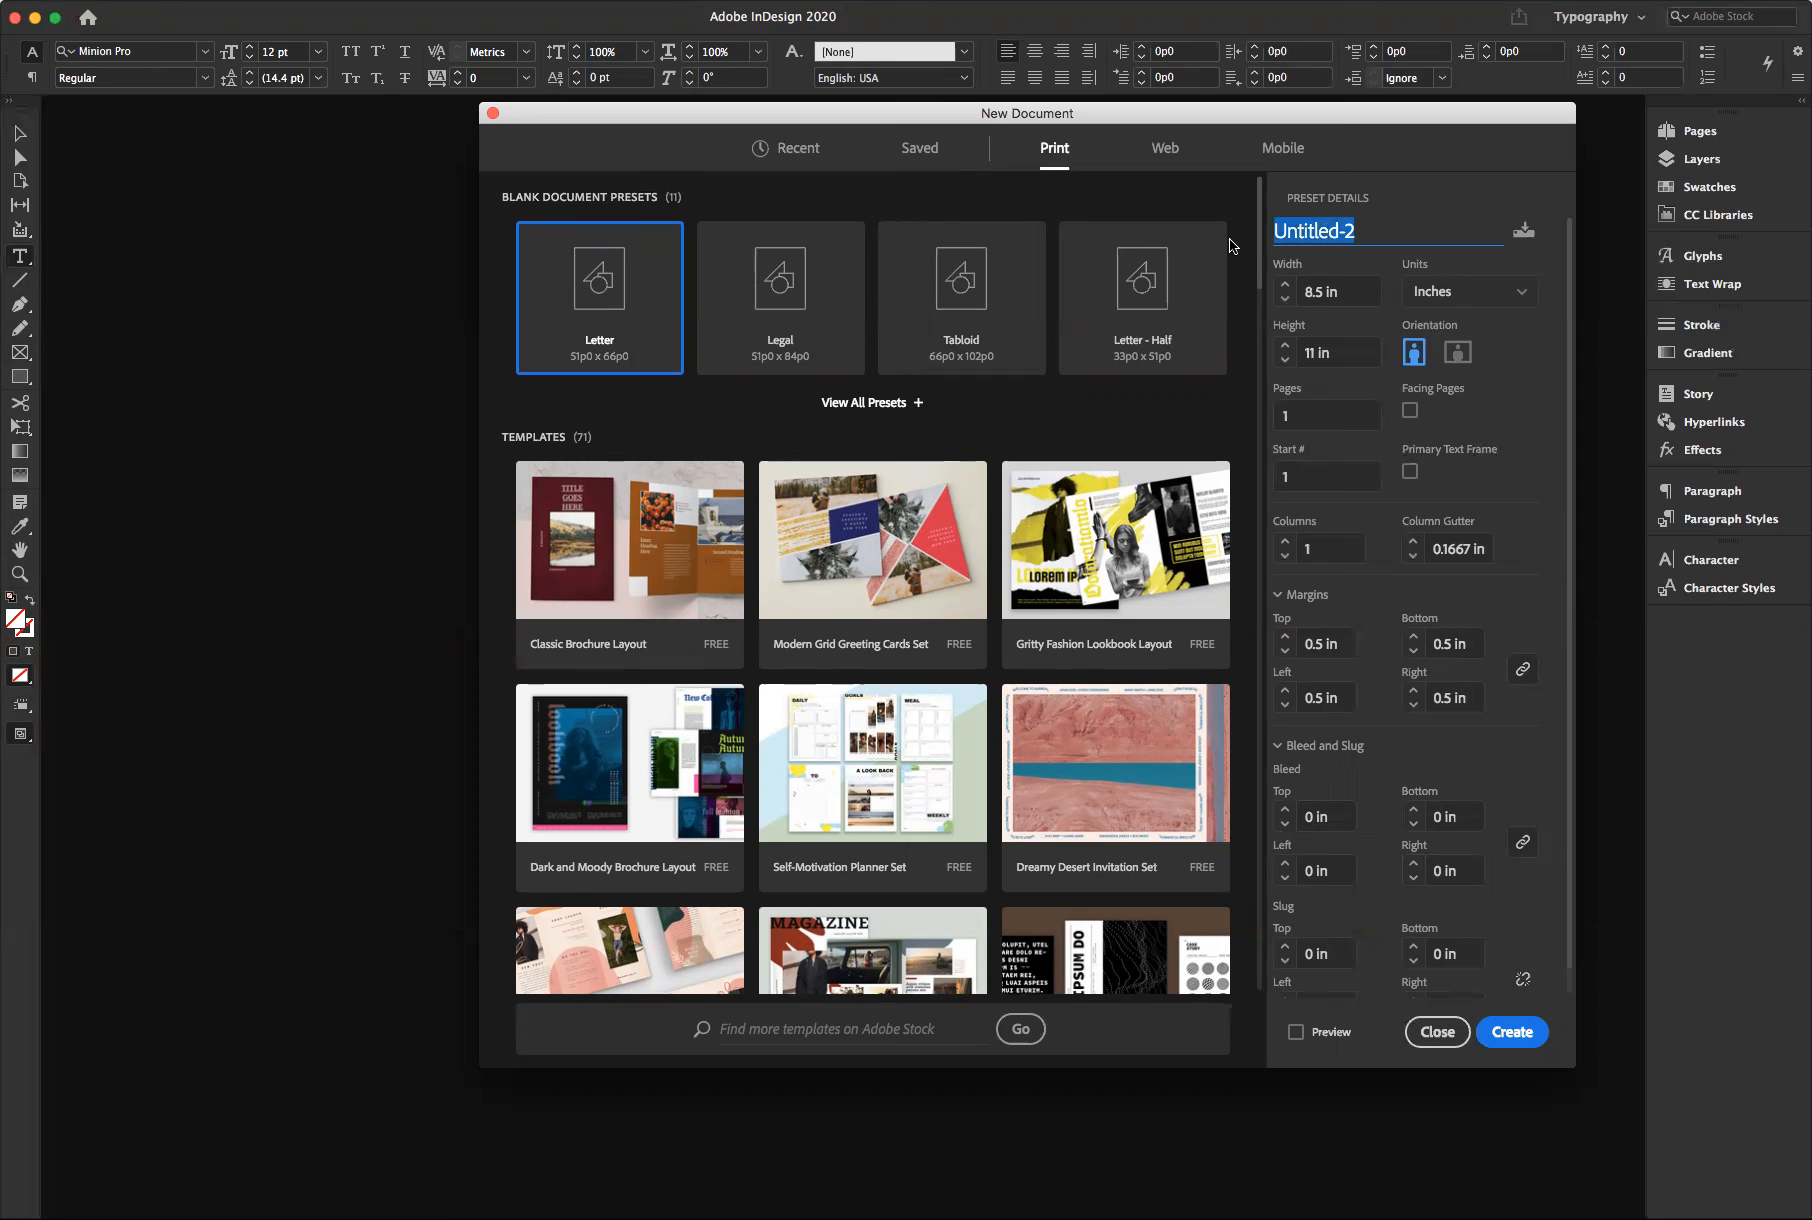
pyautogui.write('Menu')
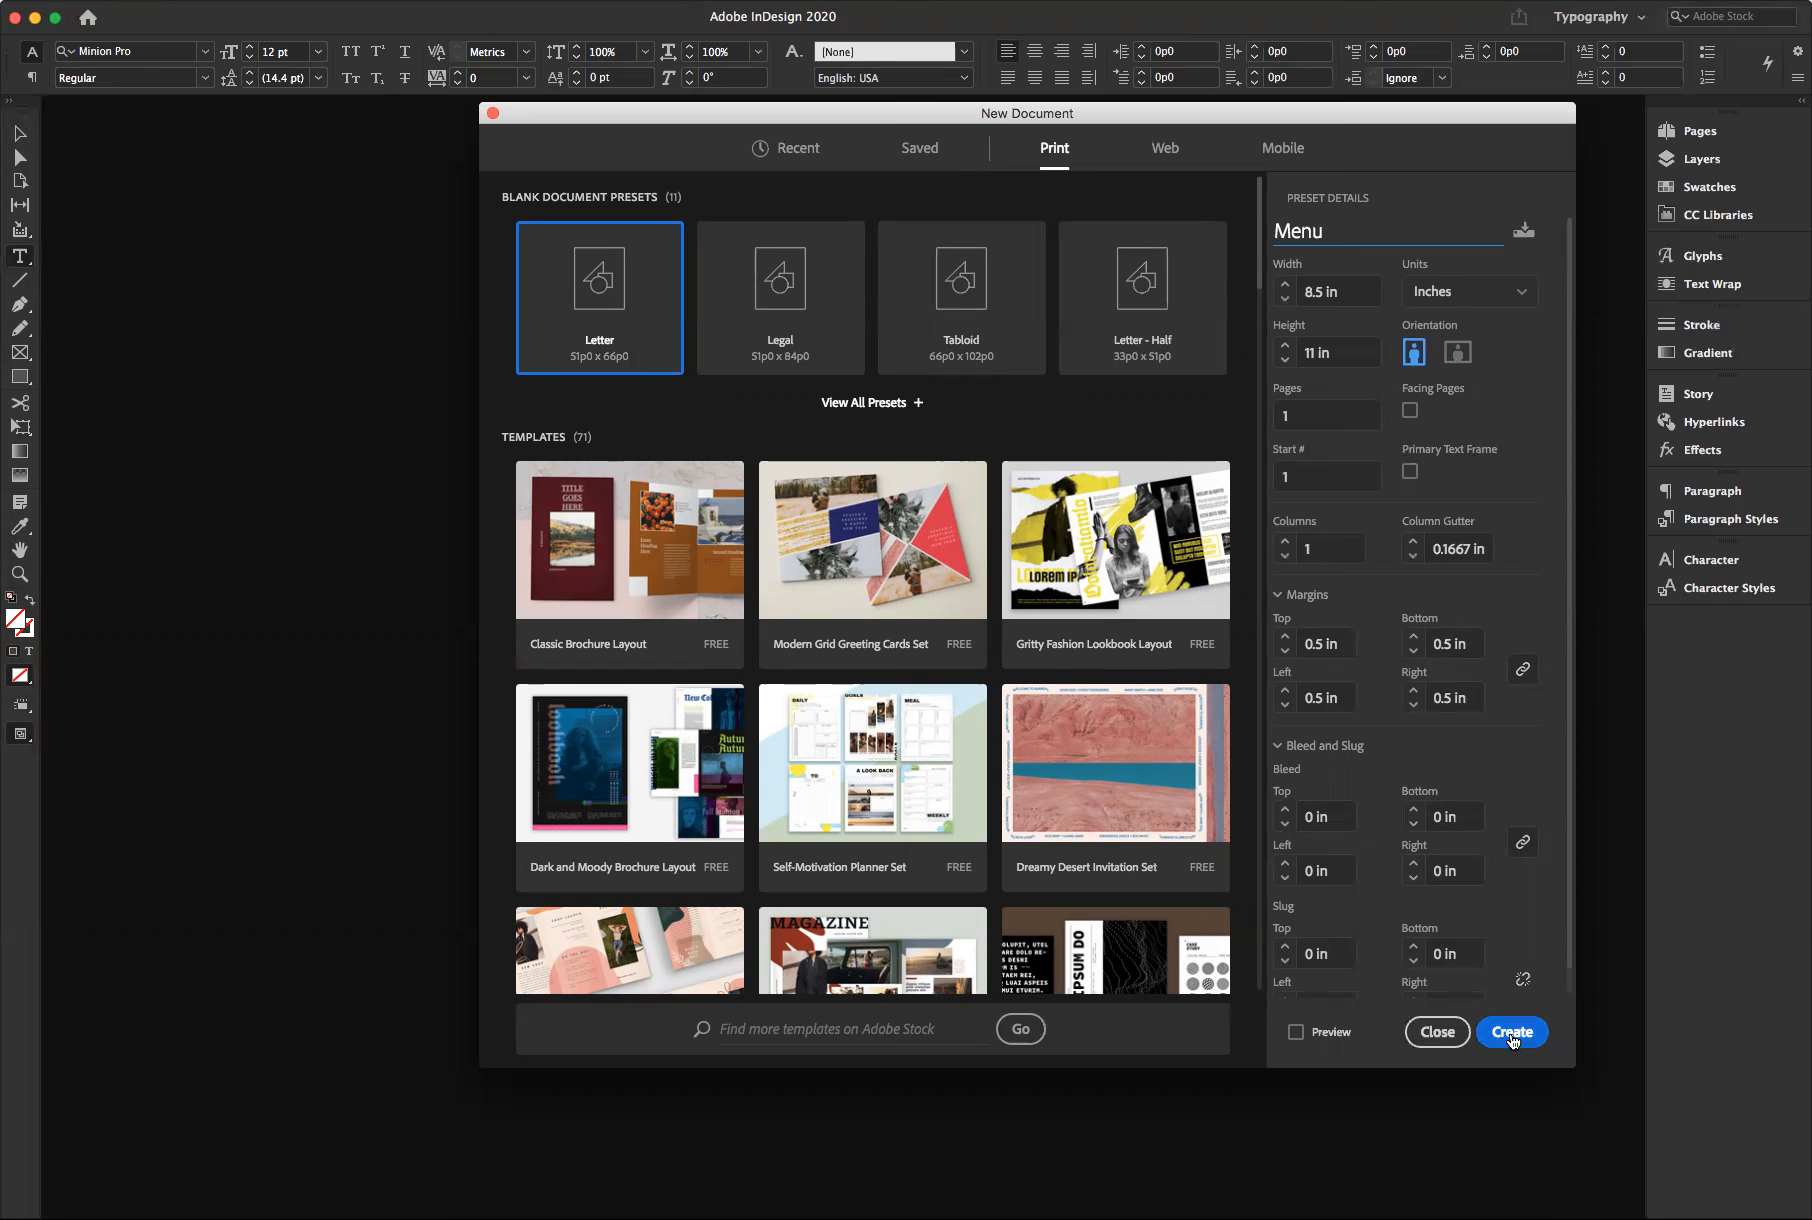
pyautogui.click(1296, 1032)
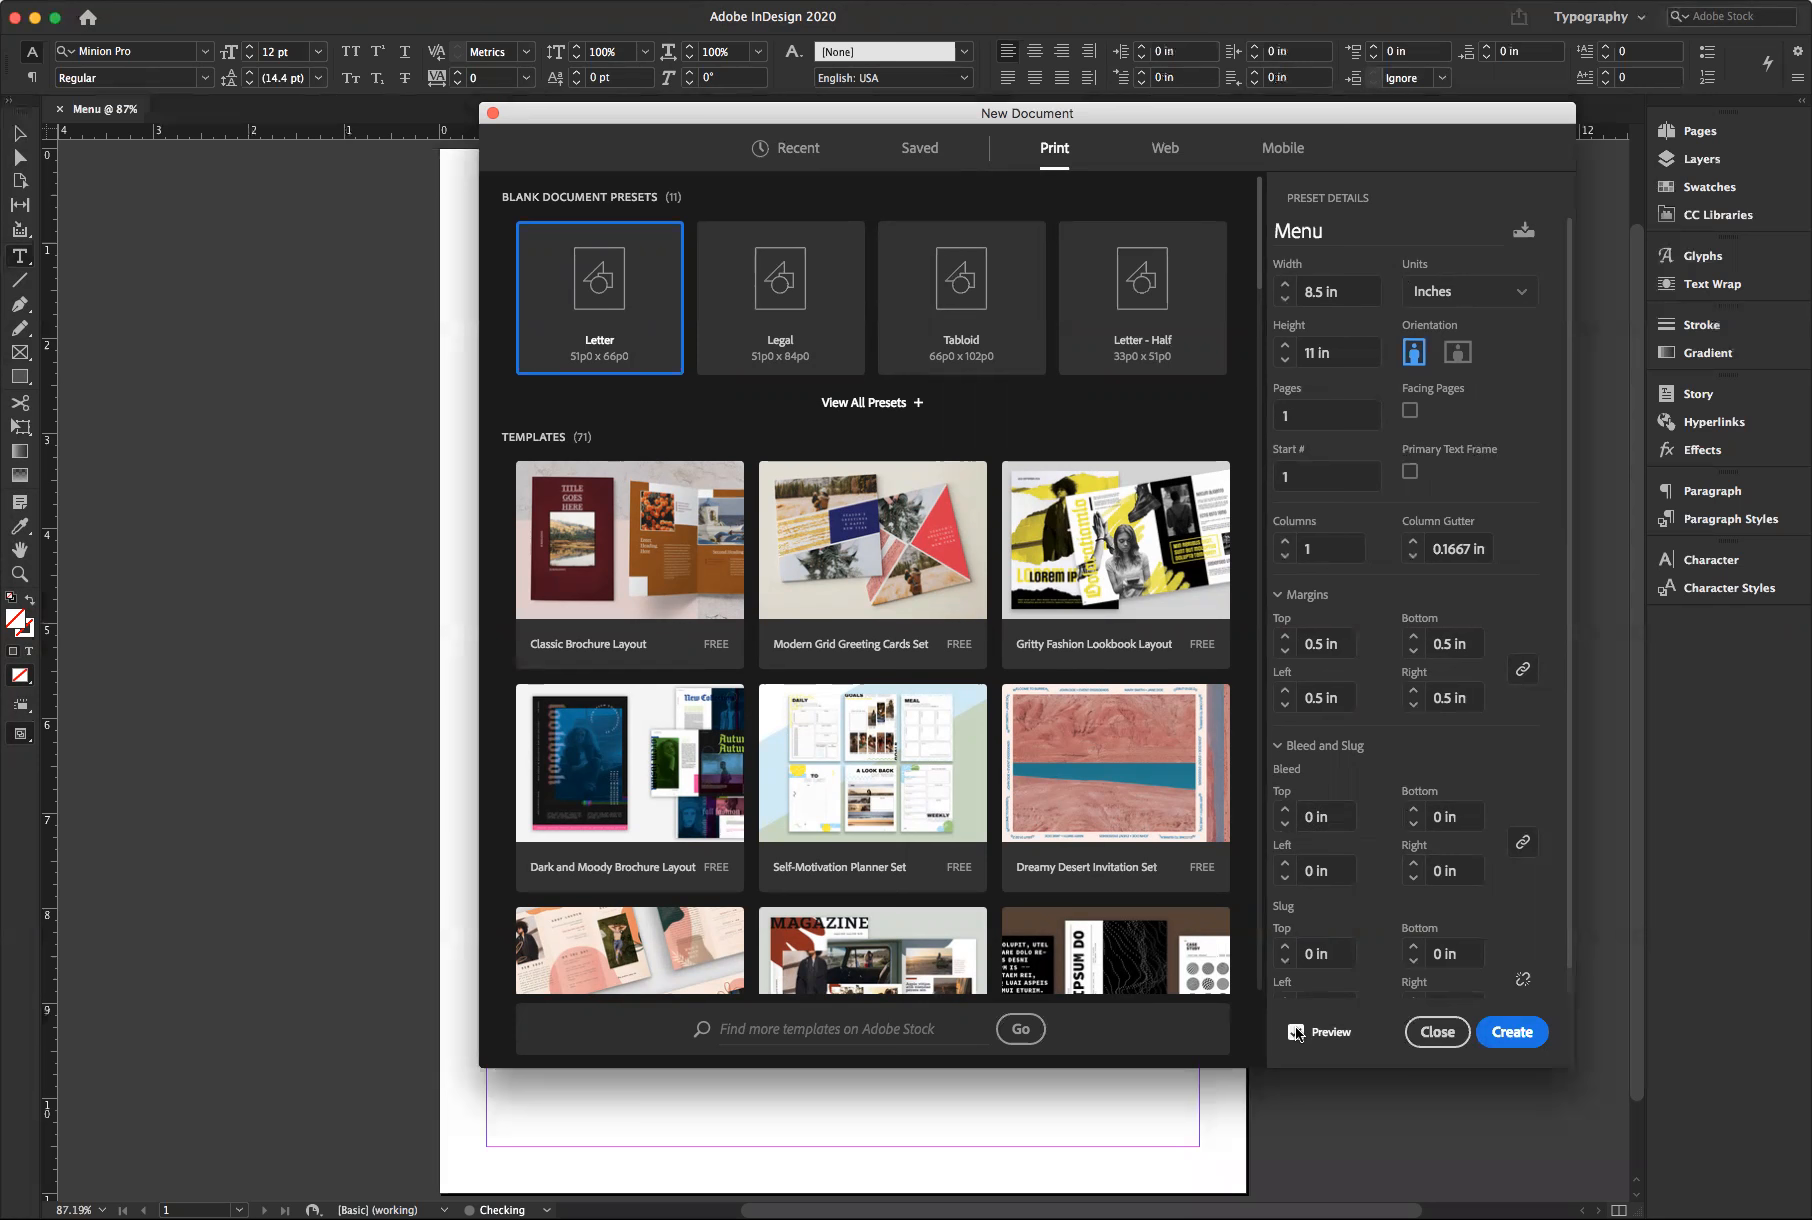
pyautogui.click(1522, 1040)
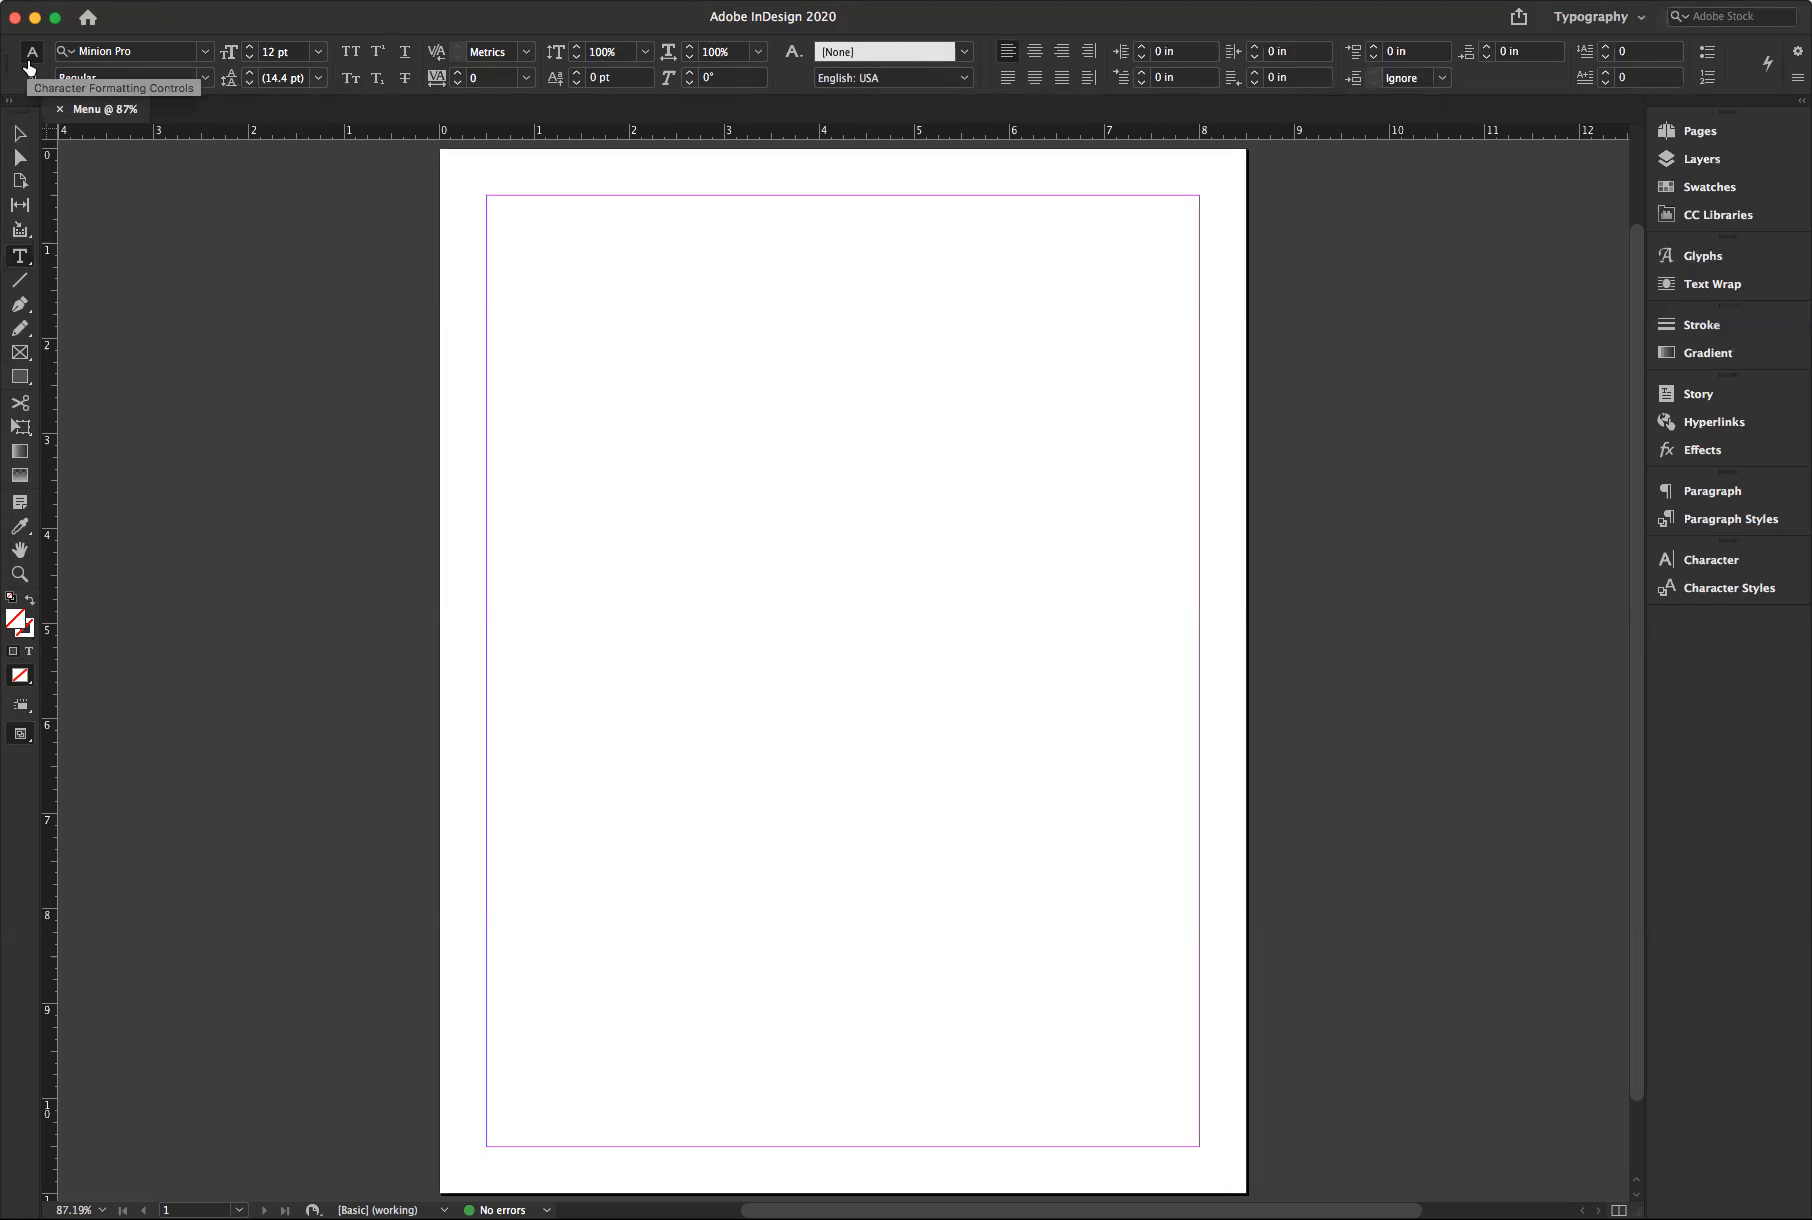
# View the paragraph formatting controls and return to the character formatting controls
pyautogui.click(31, 82)
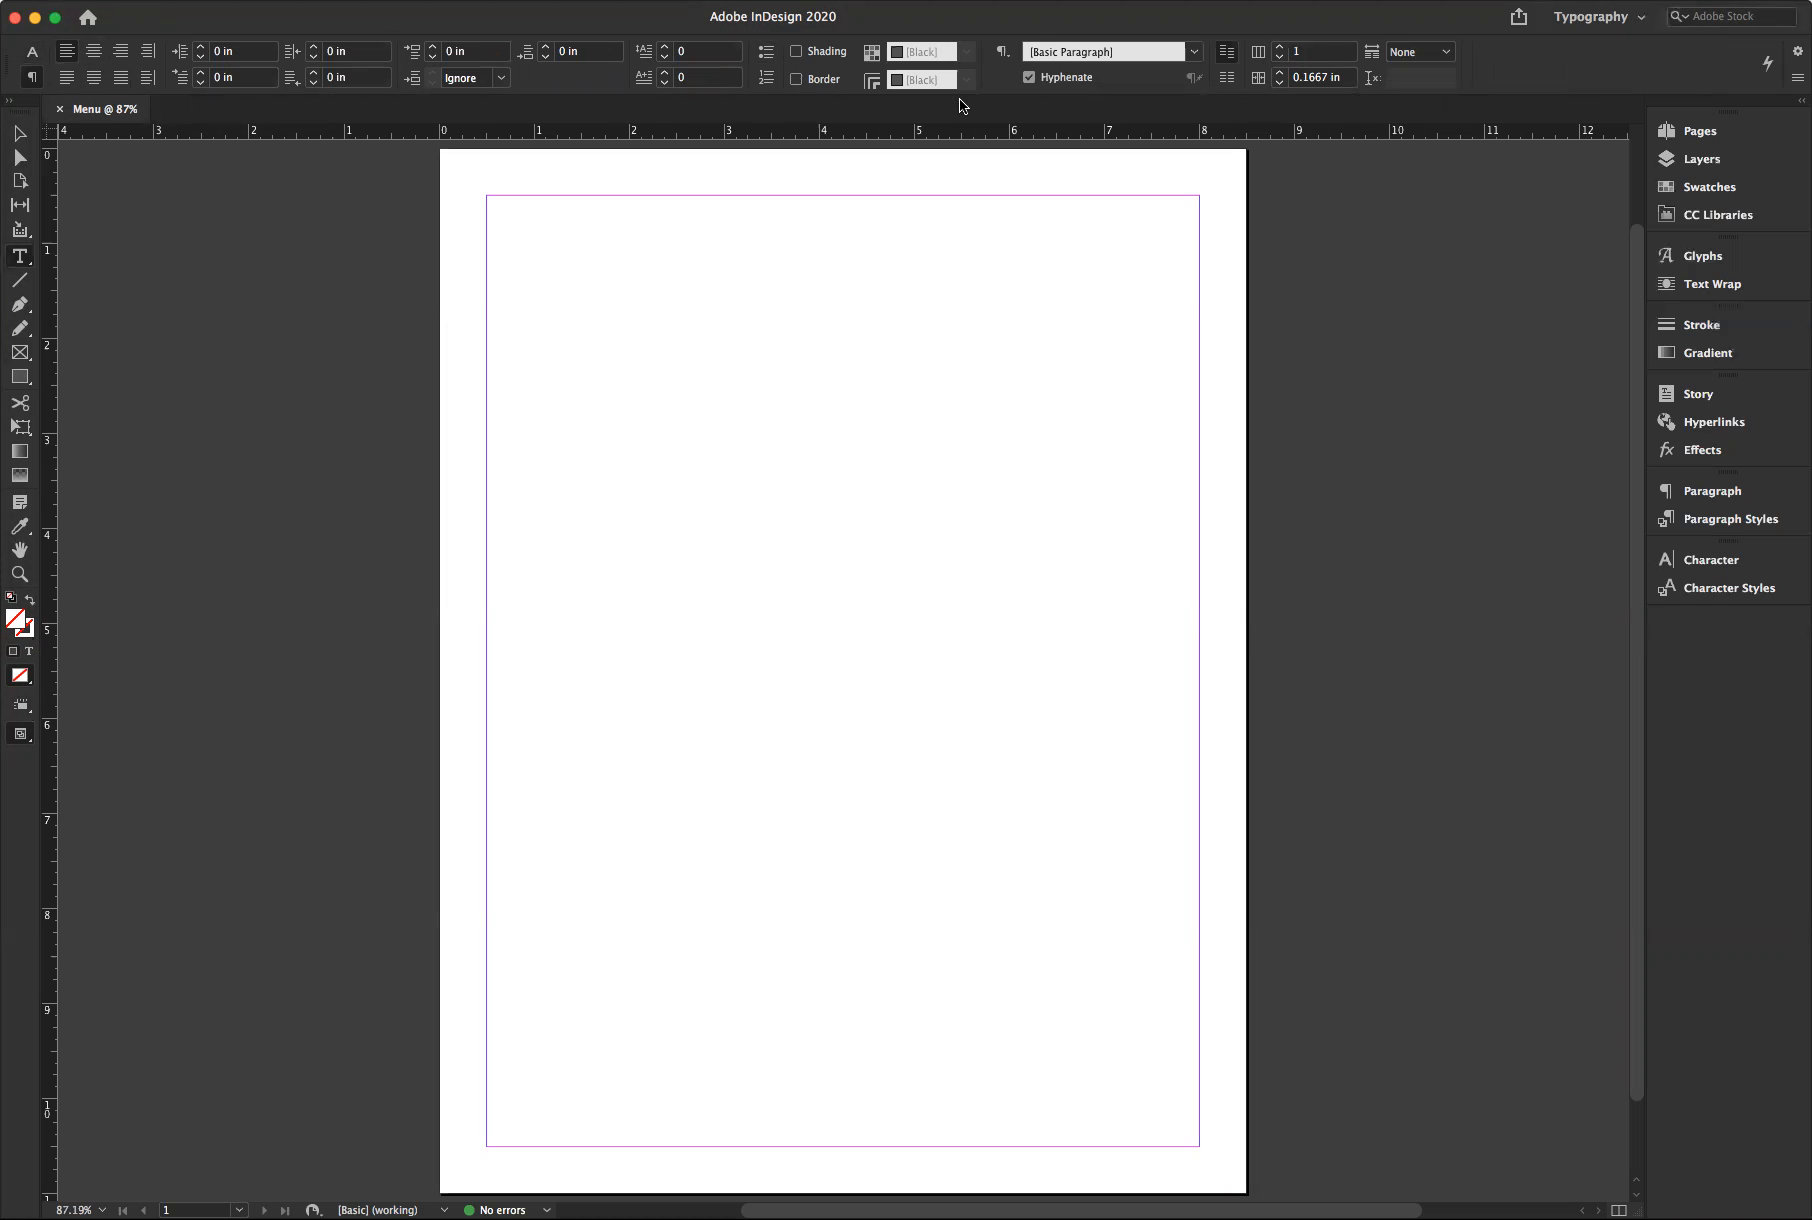
pyautogui.click(31, 53)
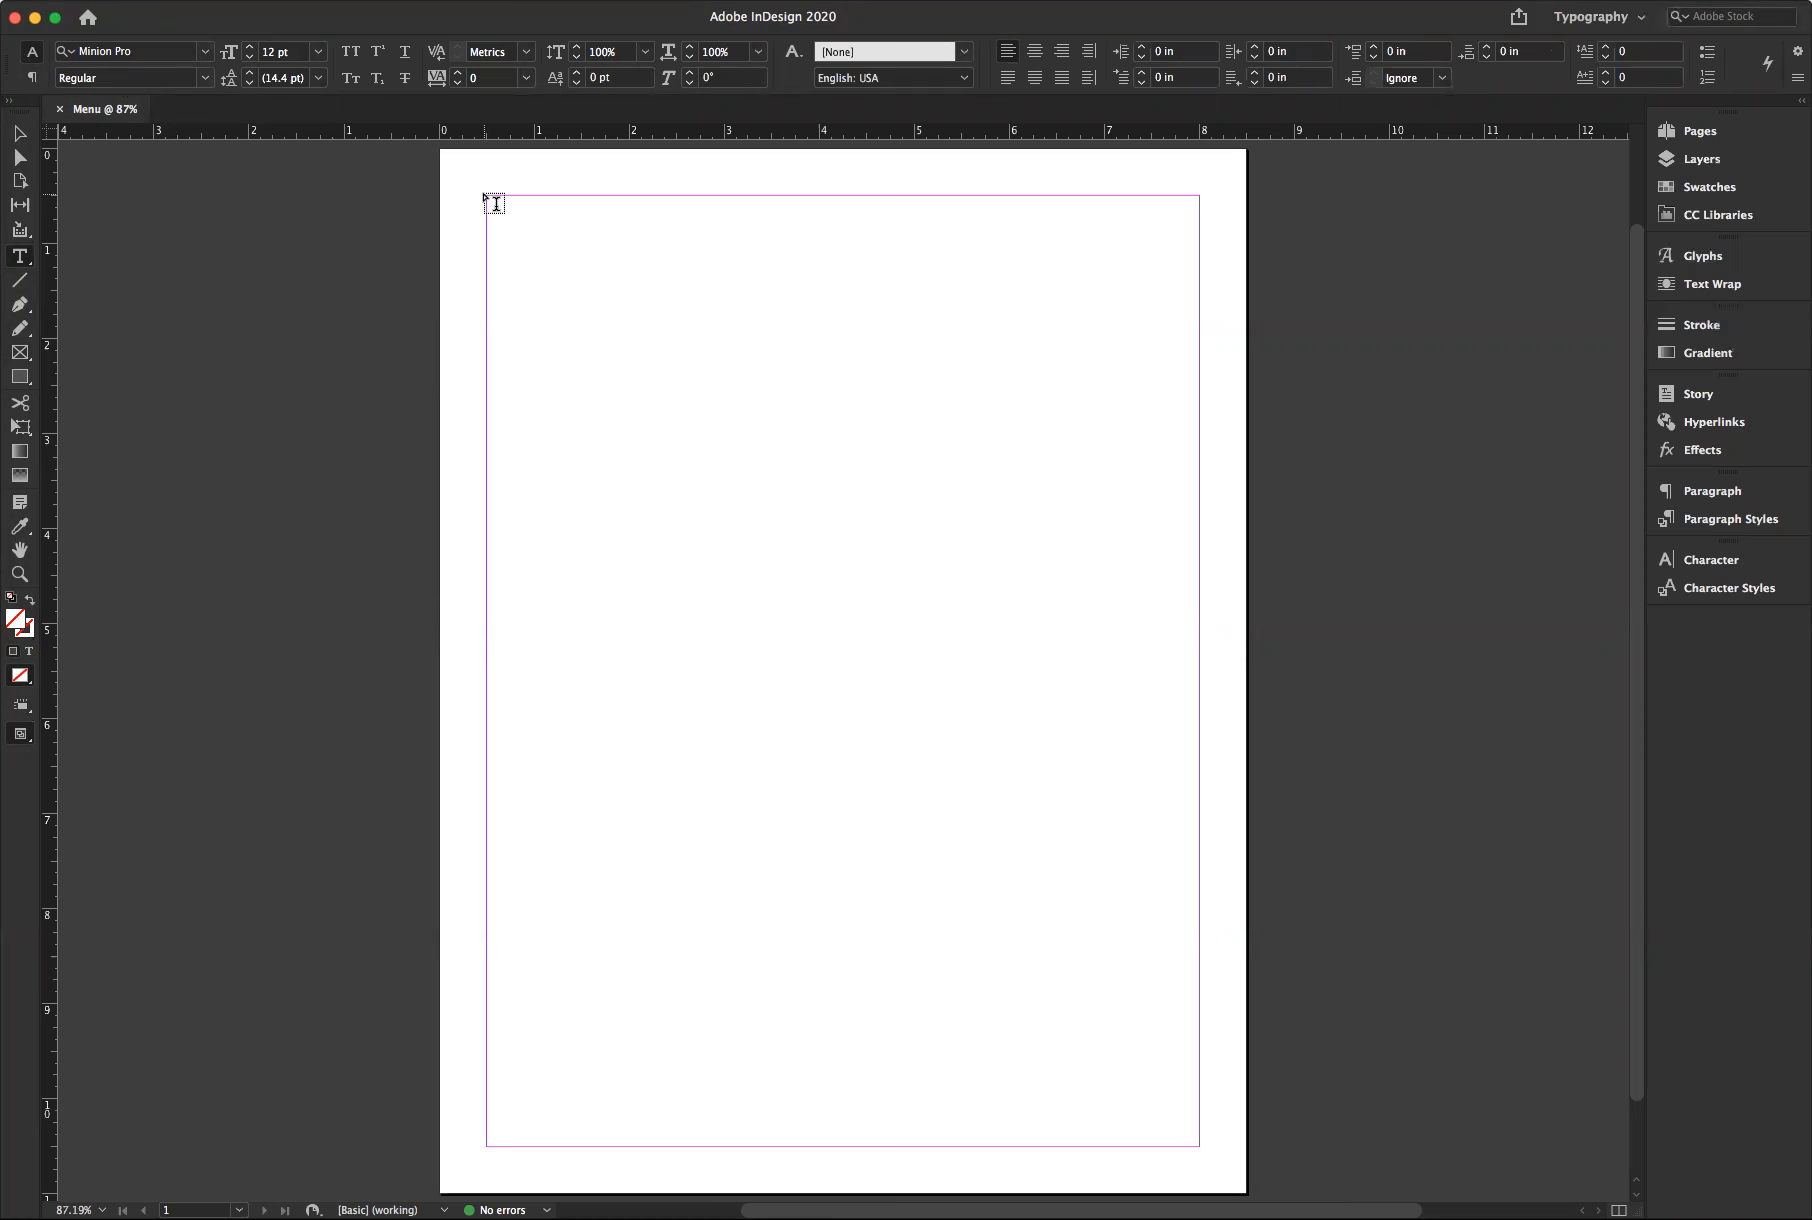
# Draw a text frame of about 7.5 by 10 in filling the page margins, and select it as an object
pyautogui.moveTo(488, 197); pyautogui.dragTo(1197, 1146)
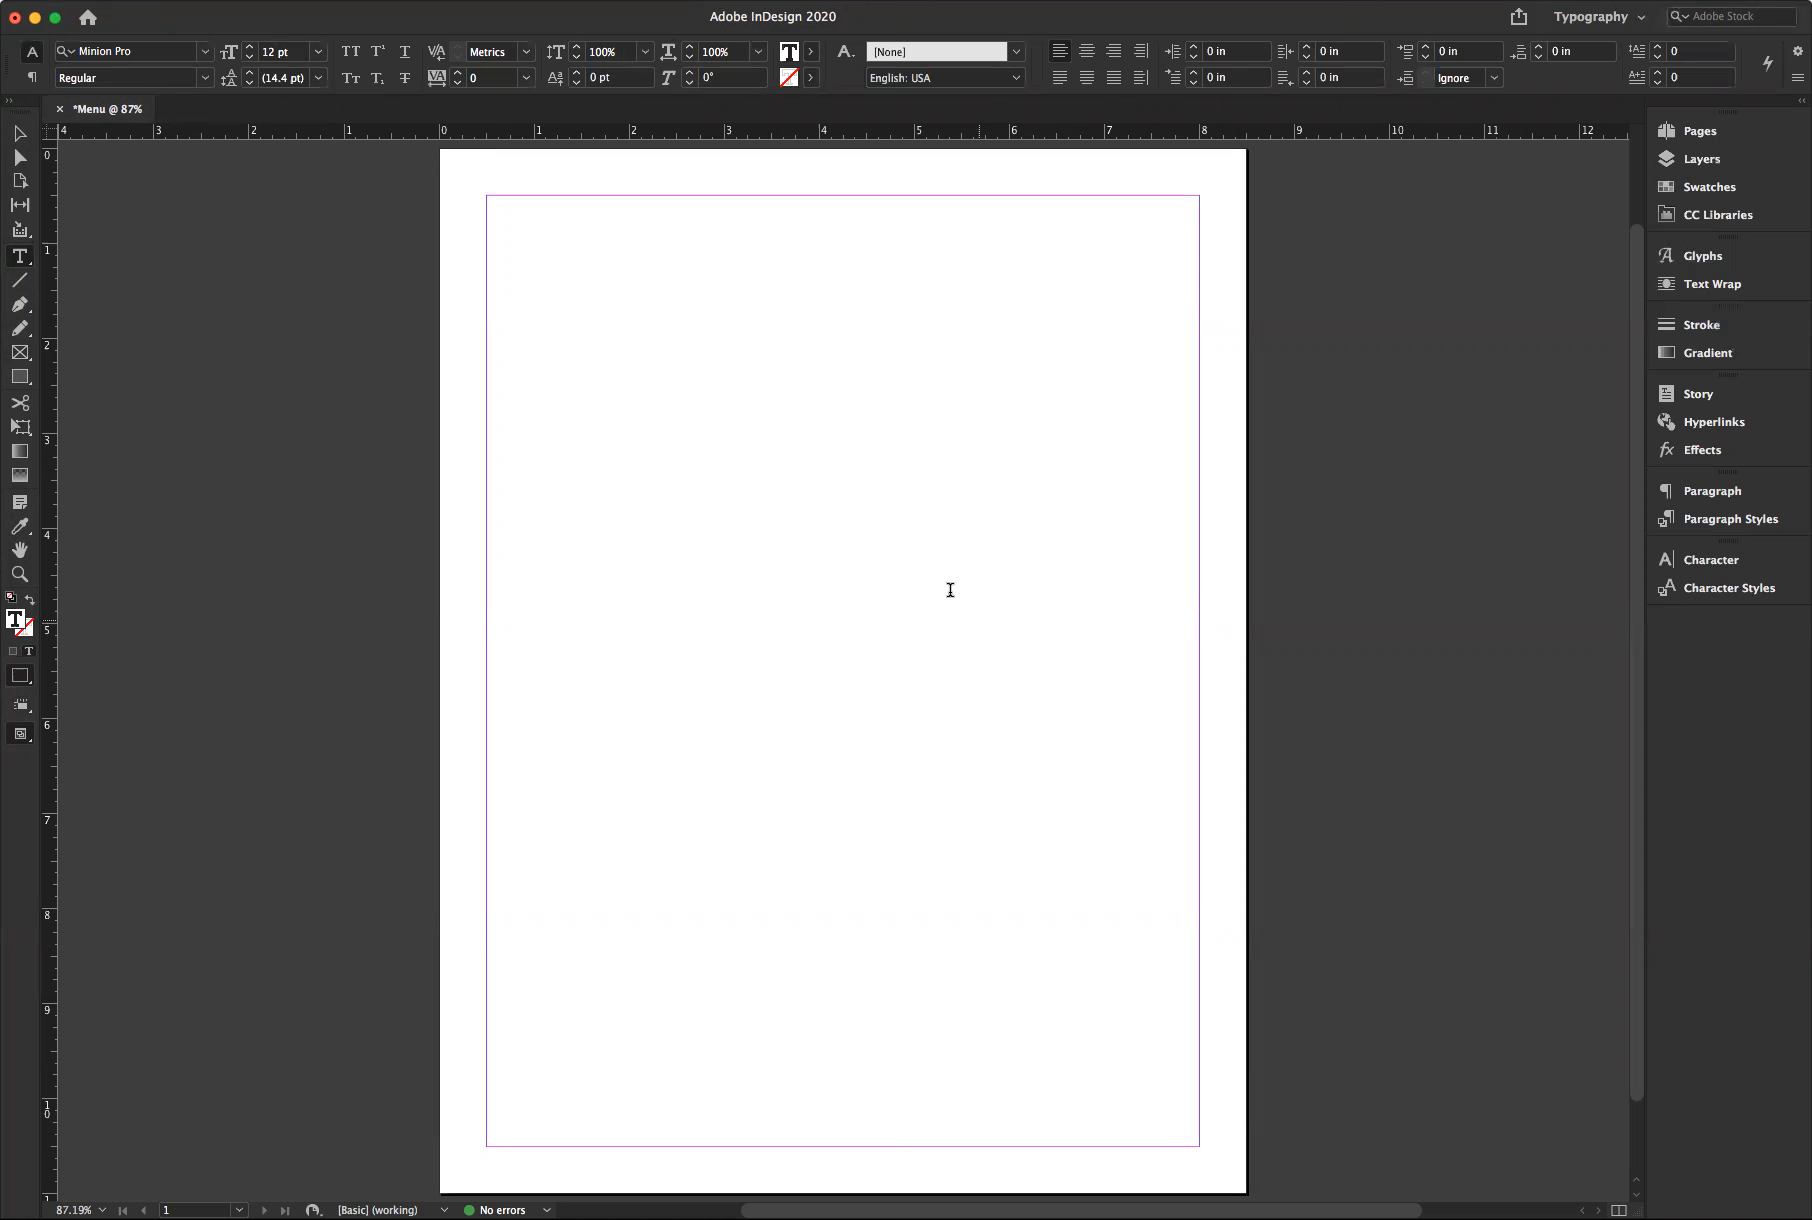
pyautogui.click(19, 135)
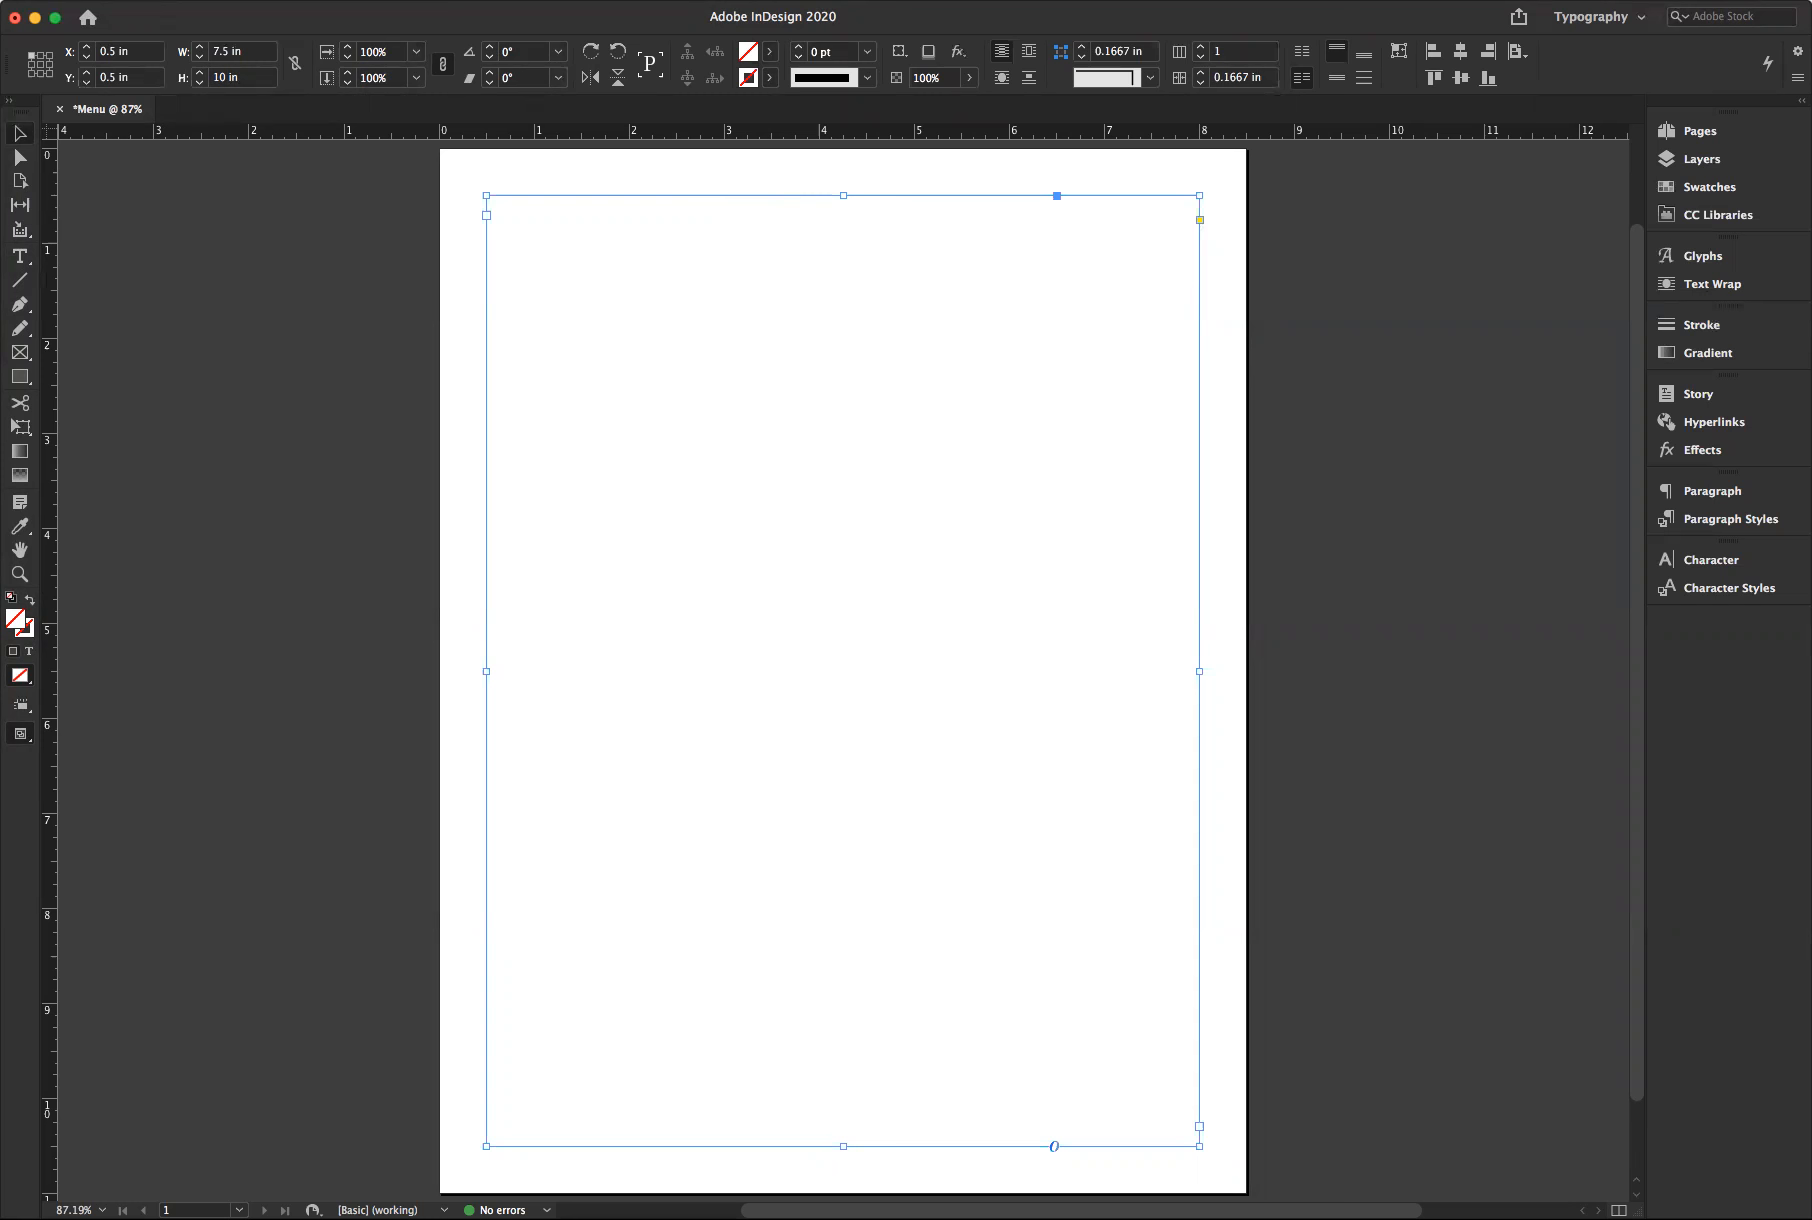
# In the text frame's options, set two columns with a 0.25 in gutter
pyautogui.click(350, 0)
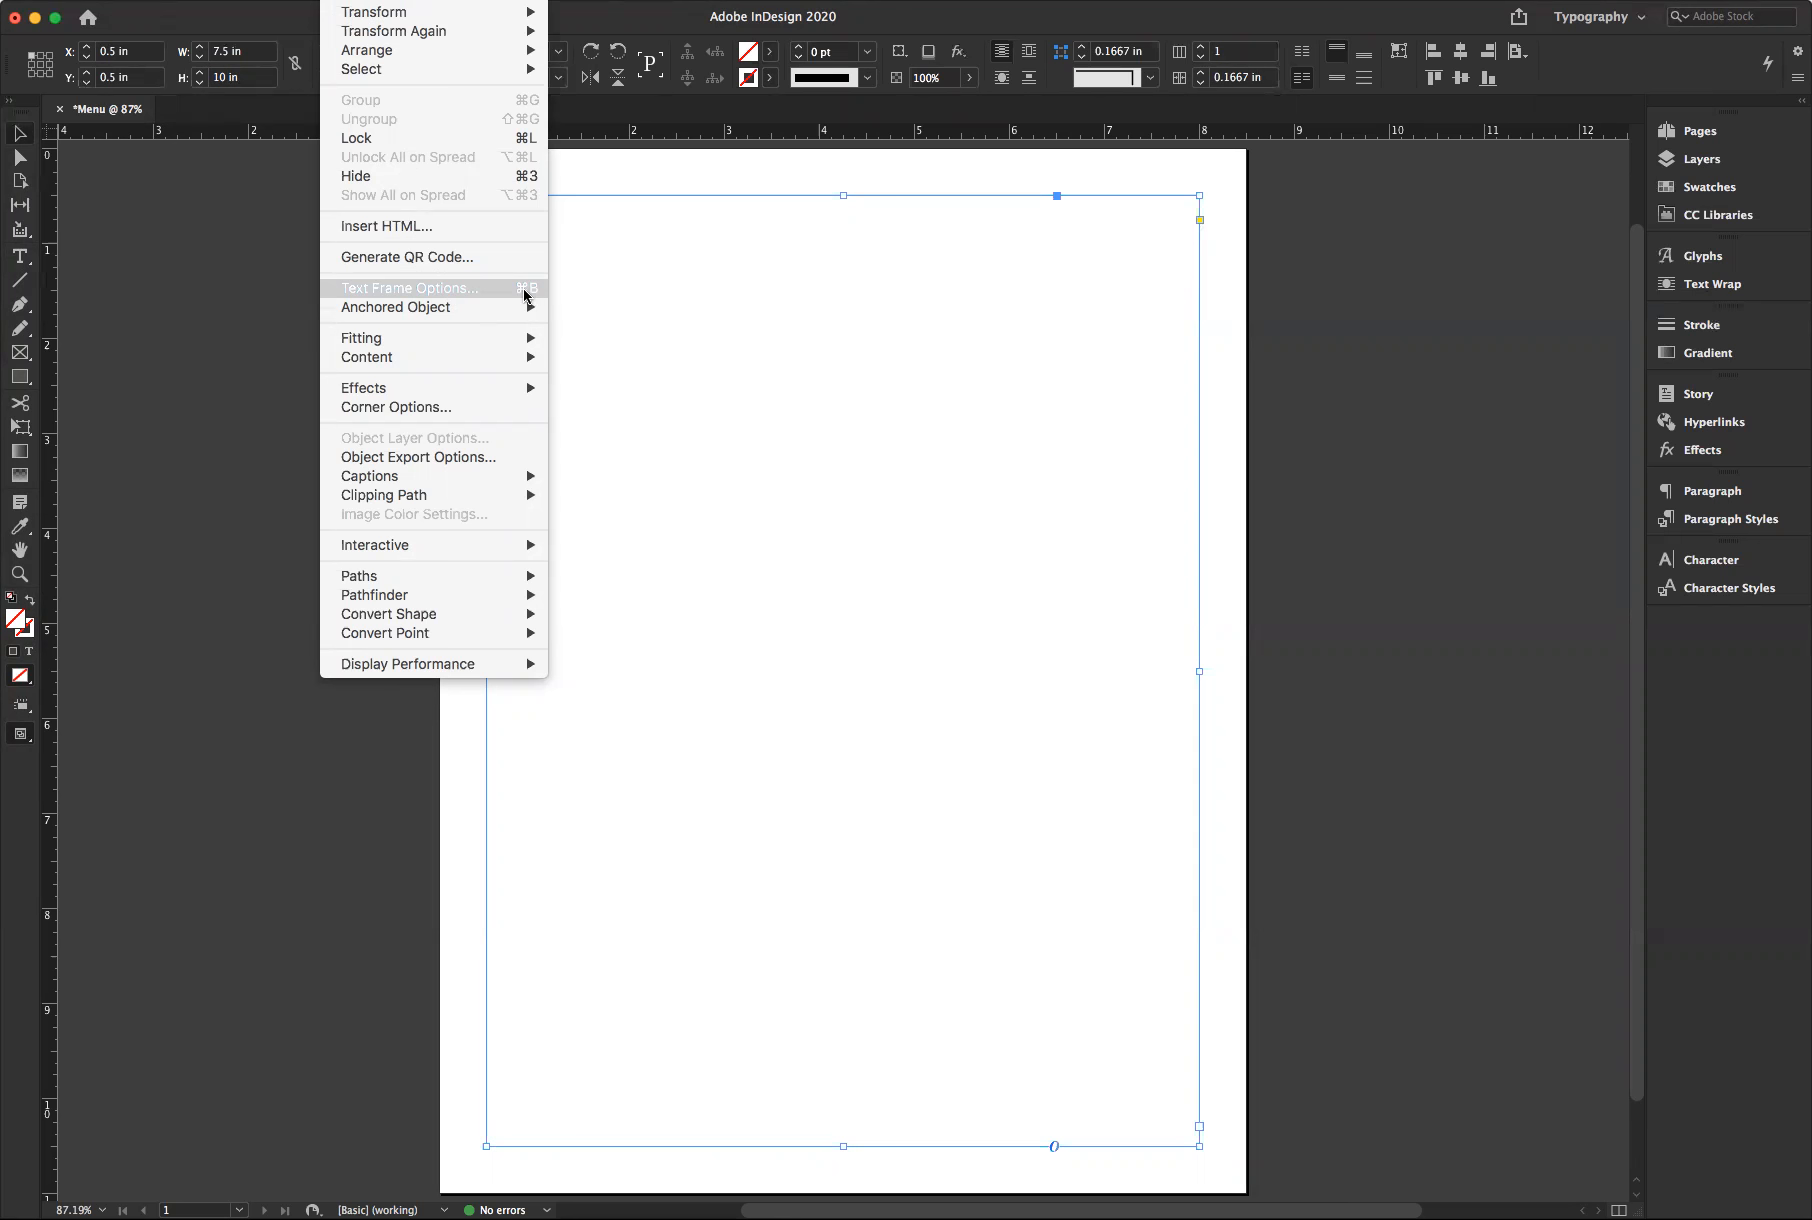
pyautogui.click(450, 293)
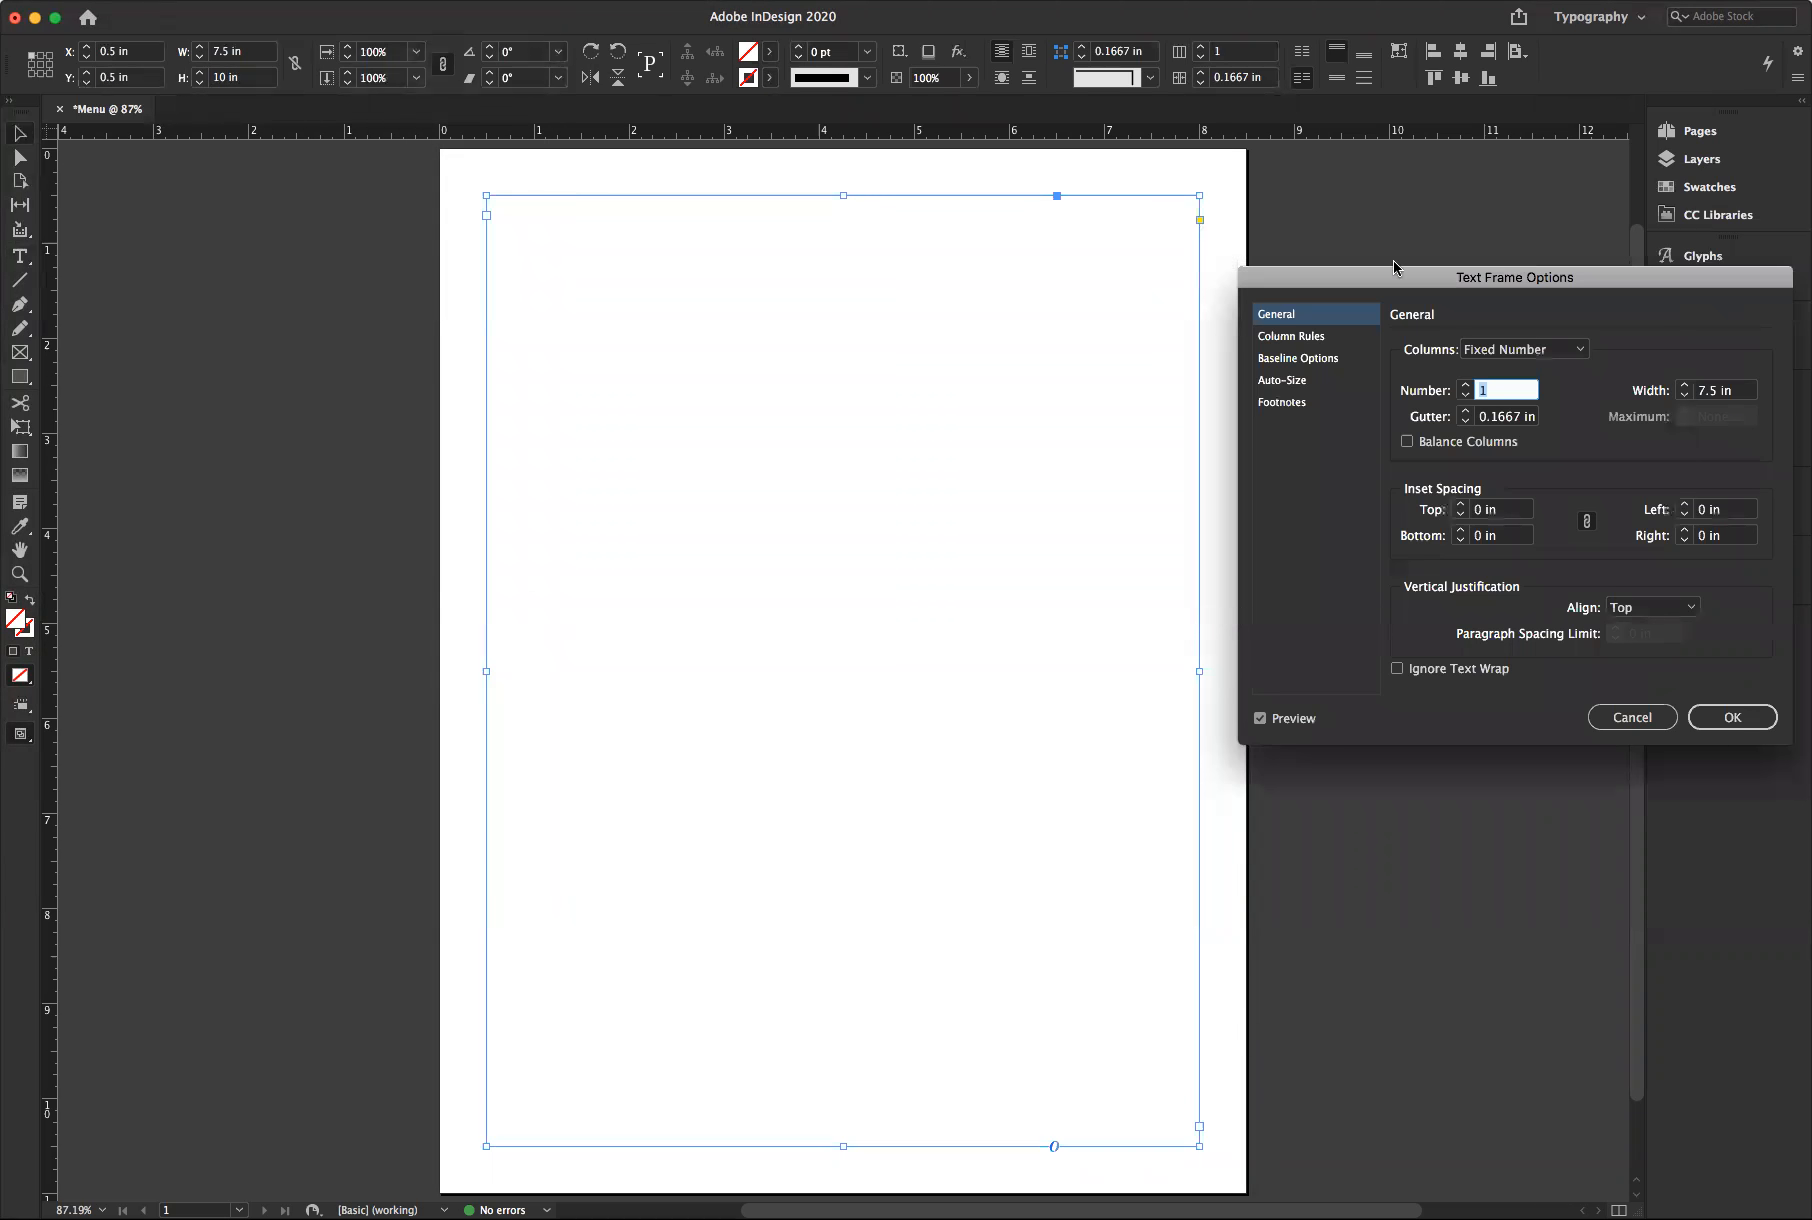
pyautogui.moveTo(1395, 283); pyautogui.dragTo(1210, 323)
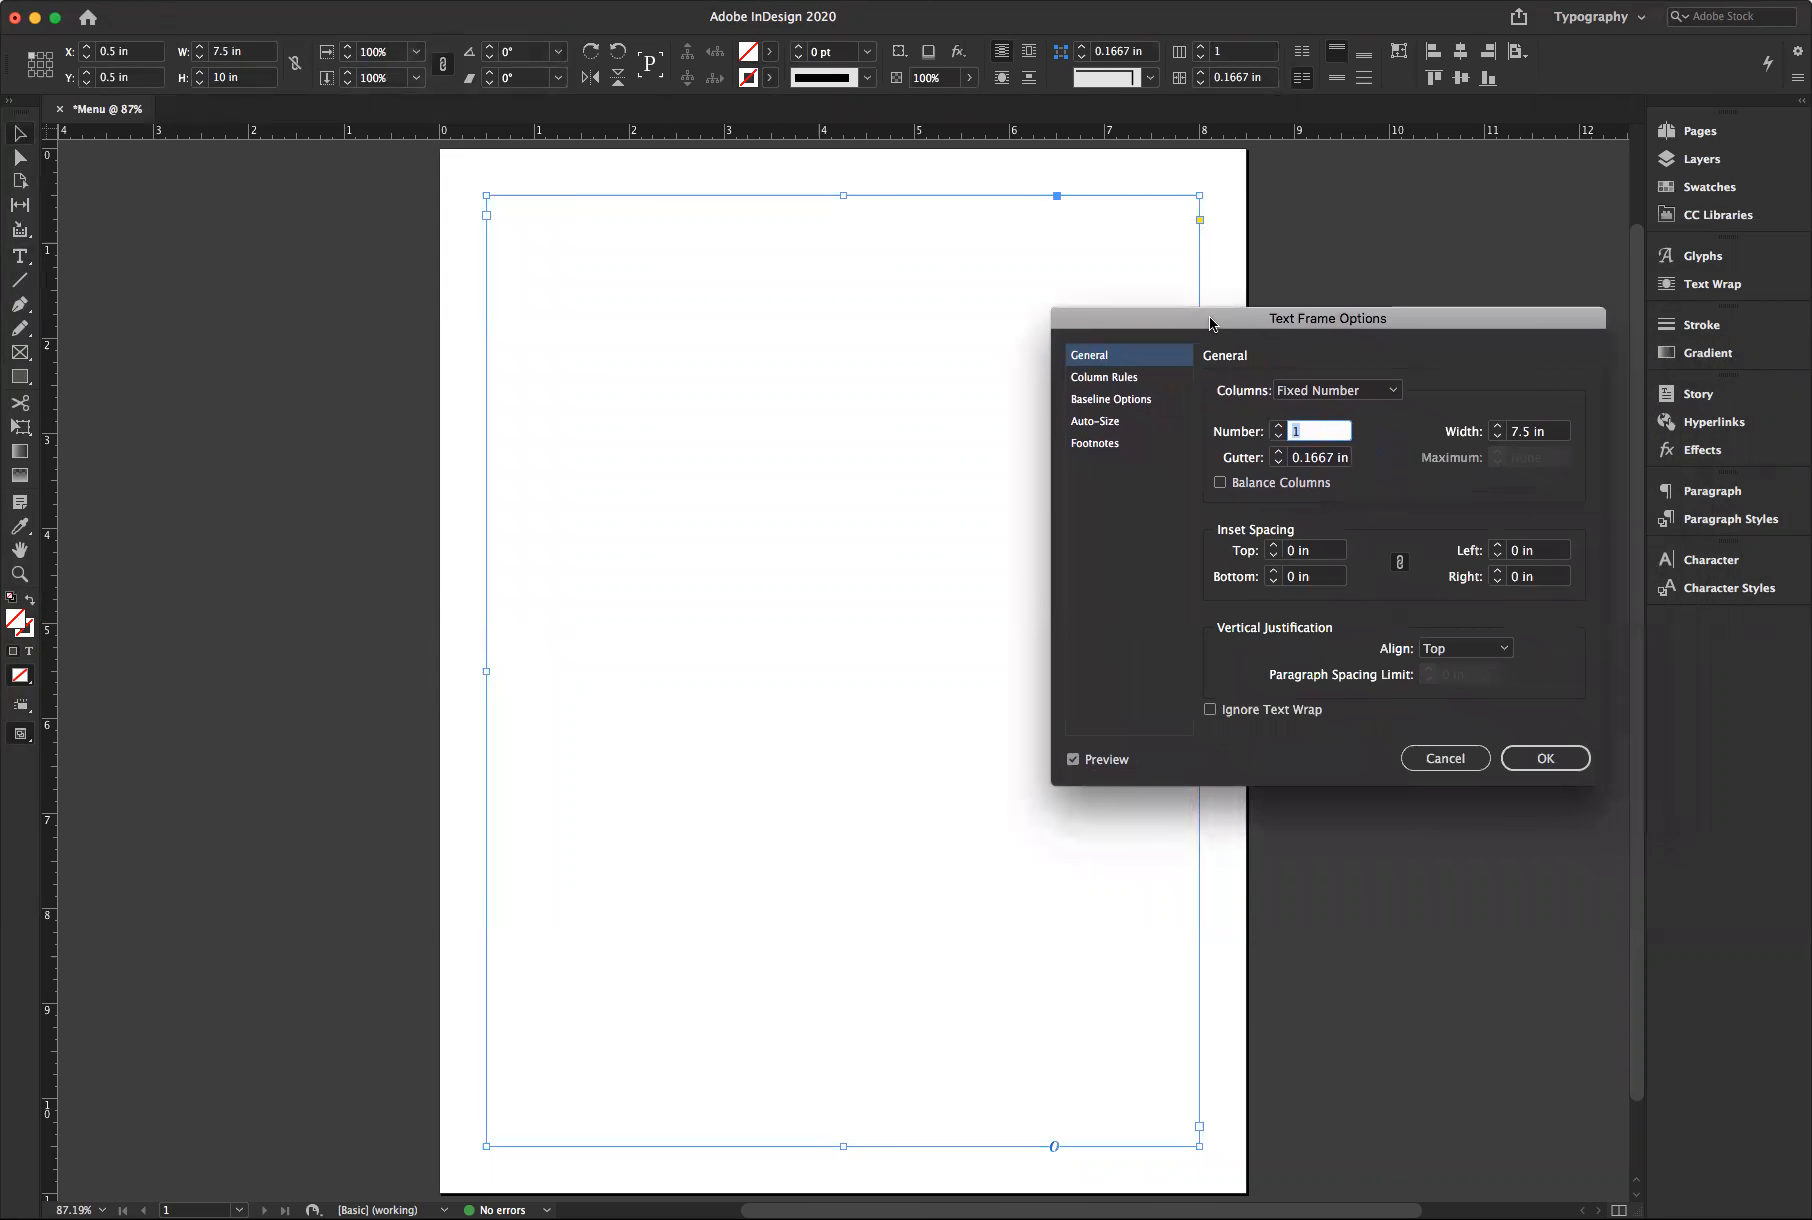
pyautogui.click(1278, 427)
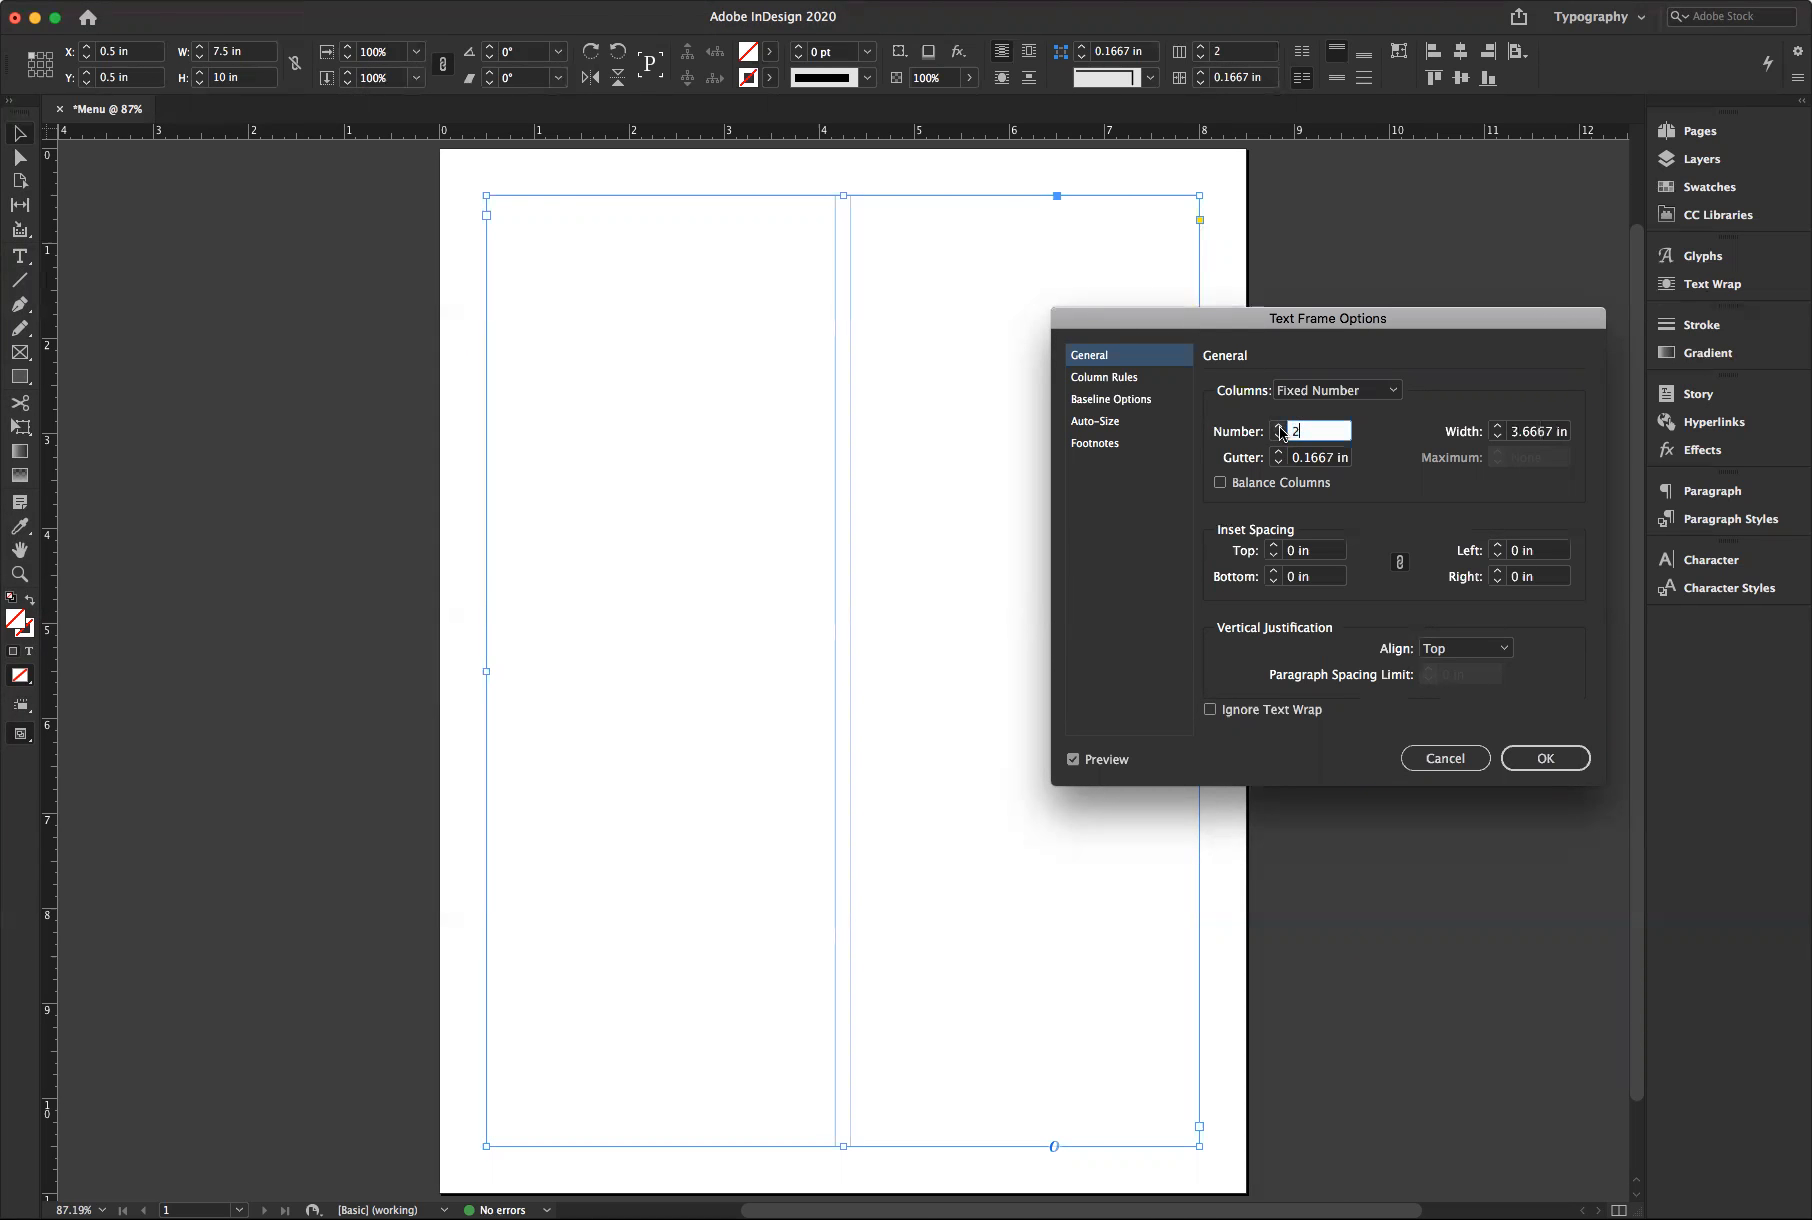
pyautogui.click(1278, 453)
pyautogui.click(1279, 453)
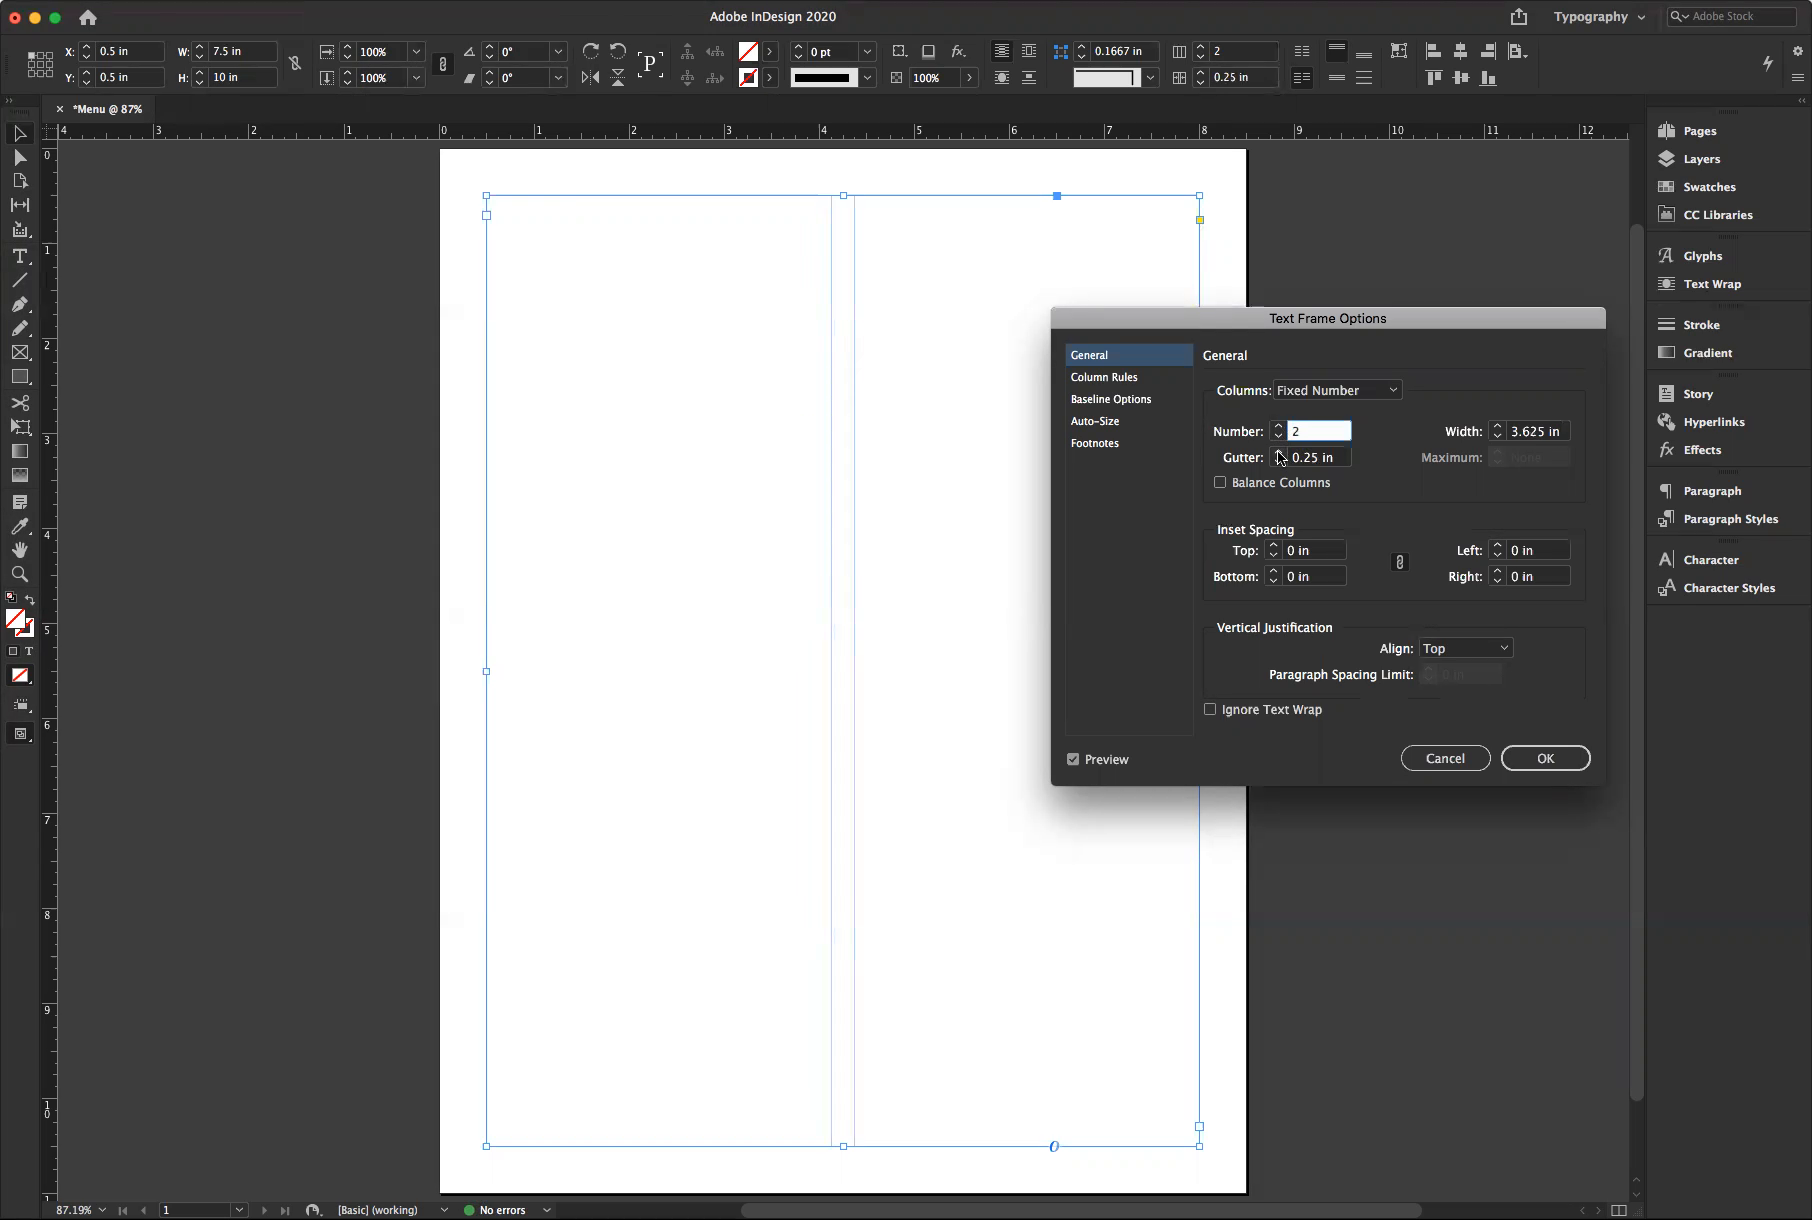
pyautogui.click(1278, 453)
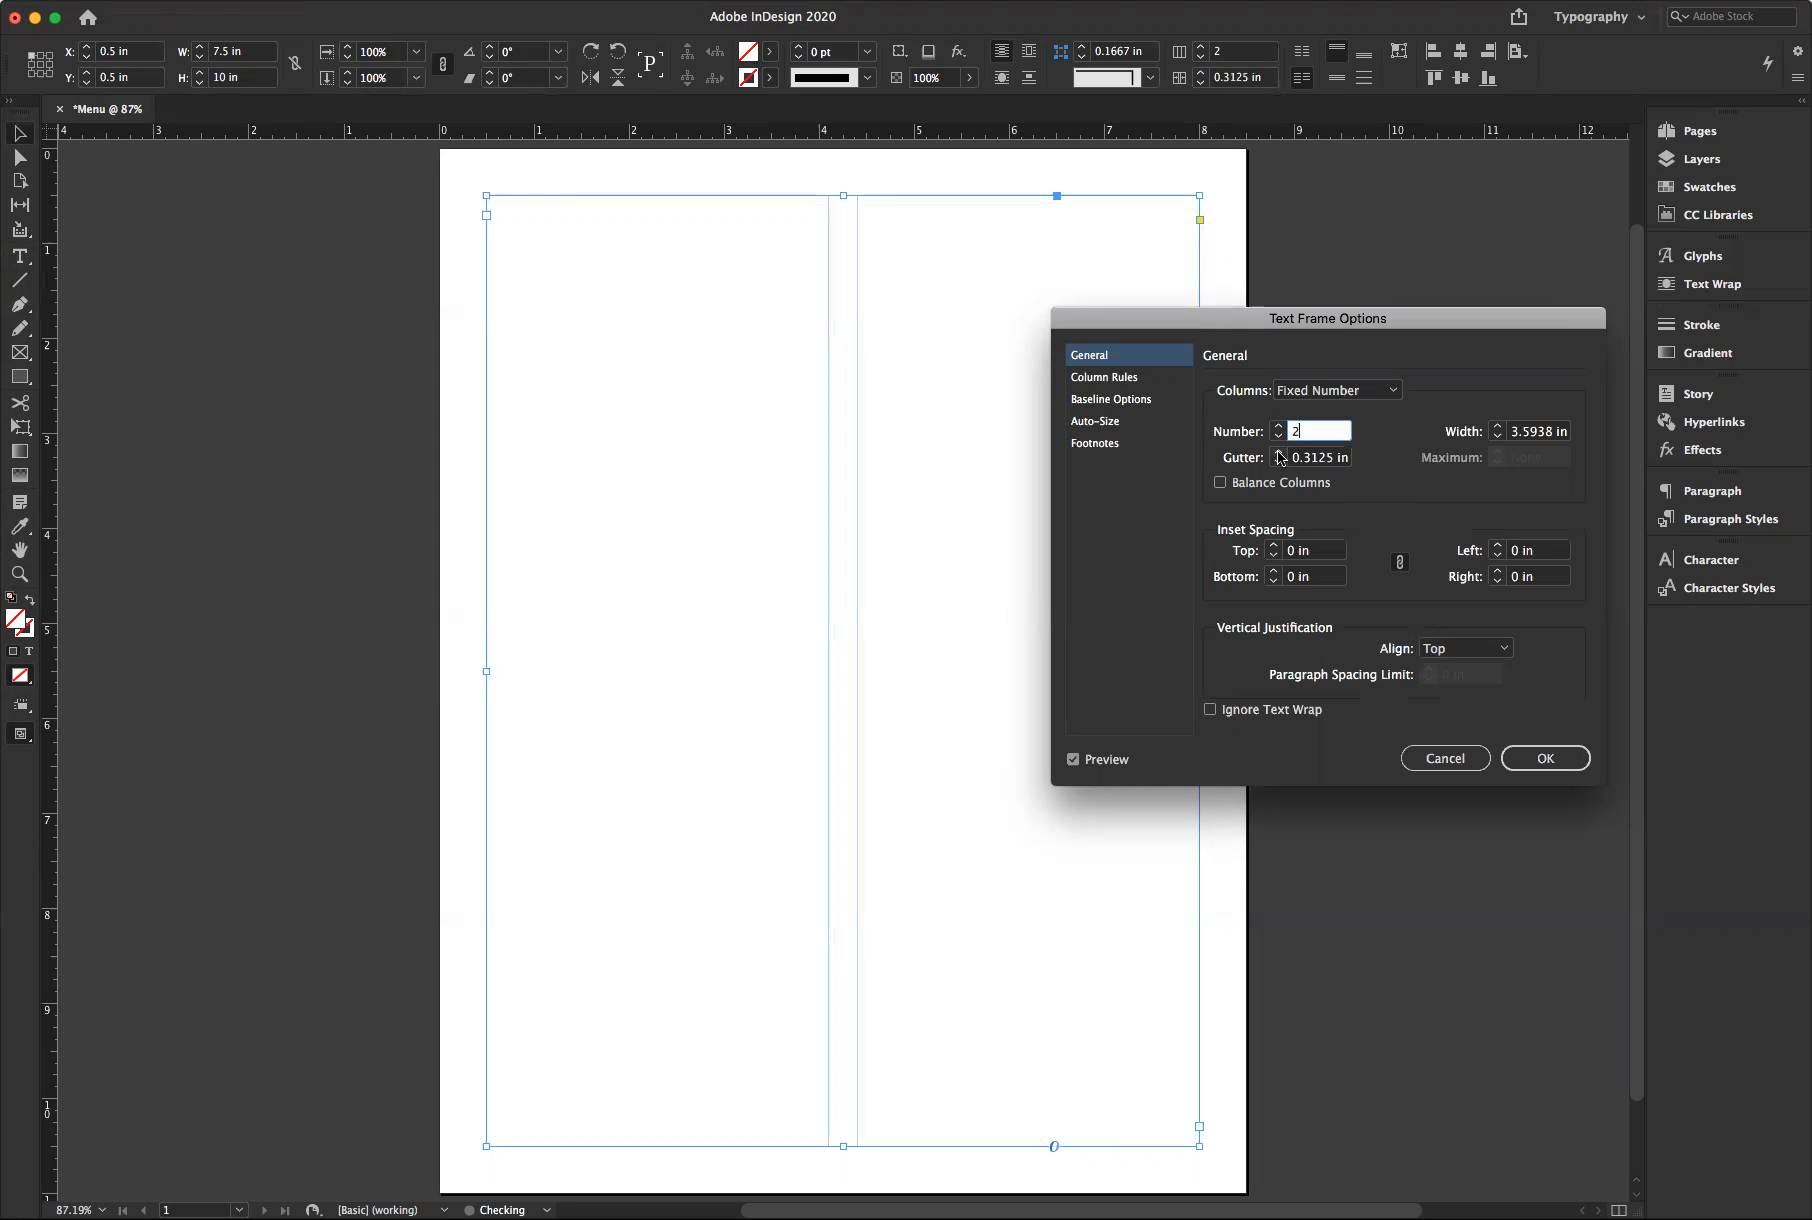
pyautogui.click(1278, 453)
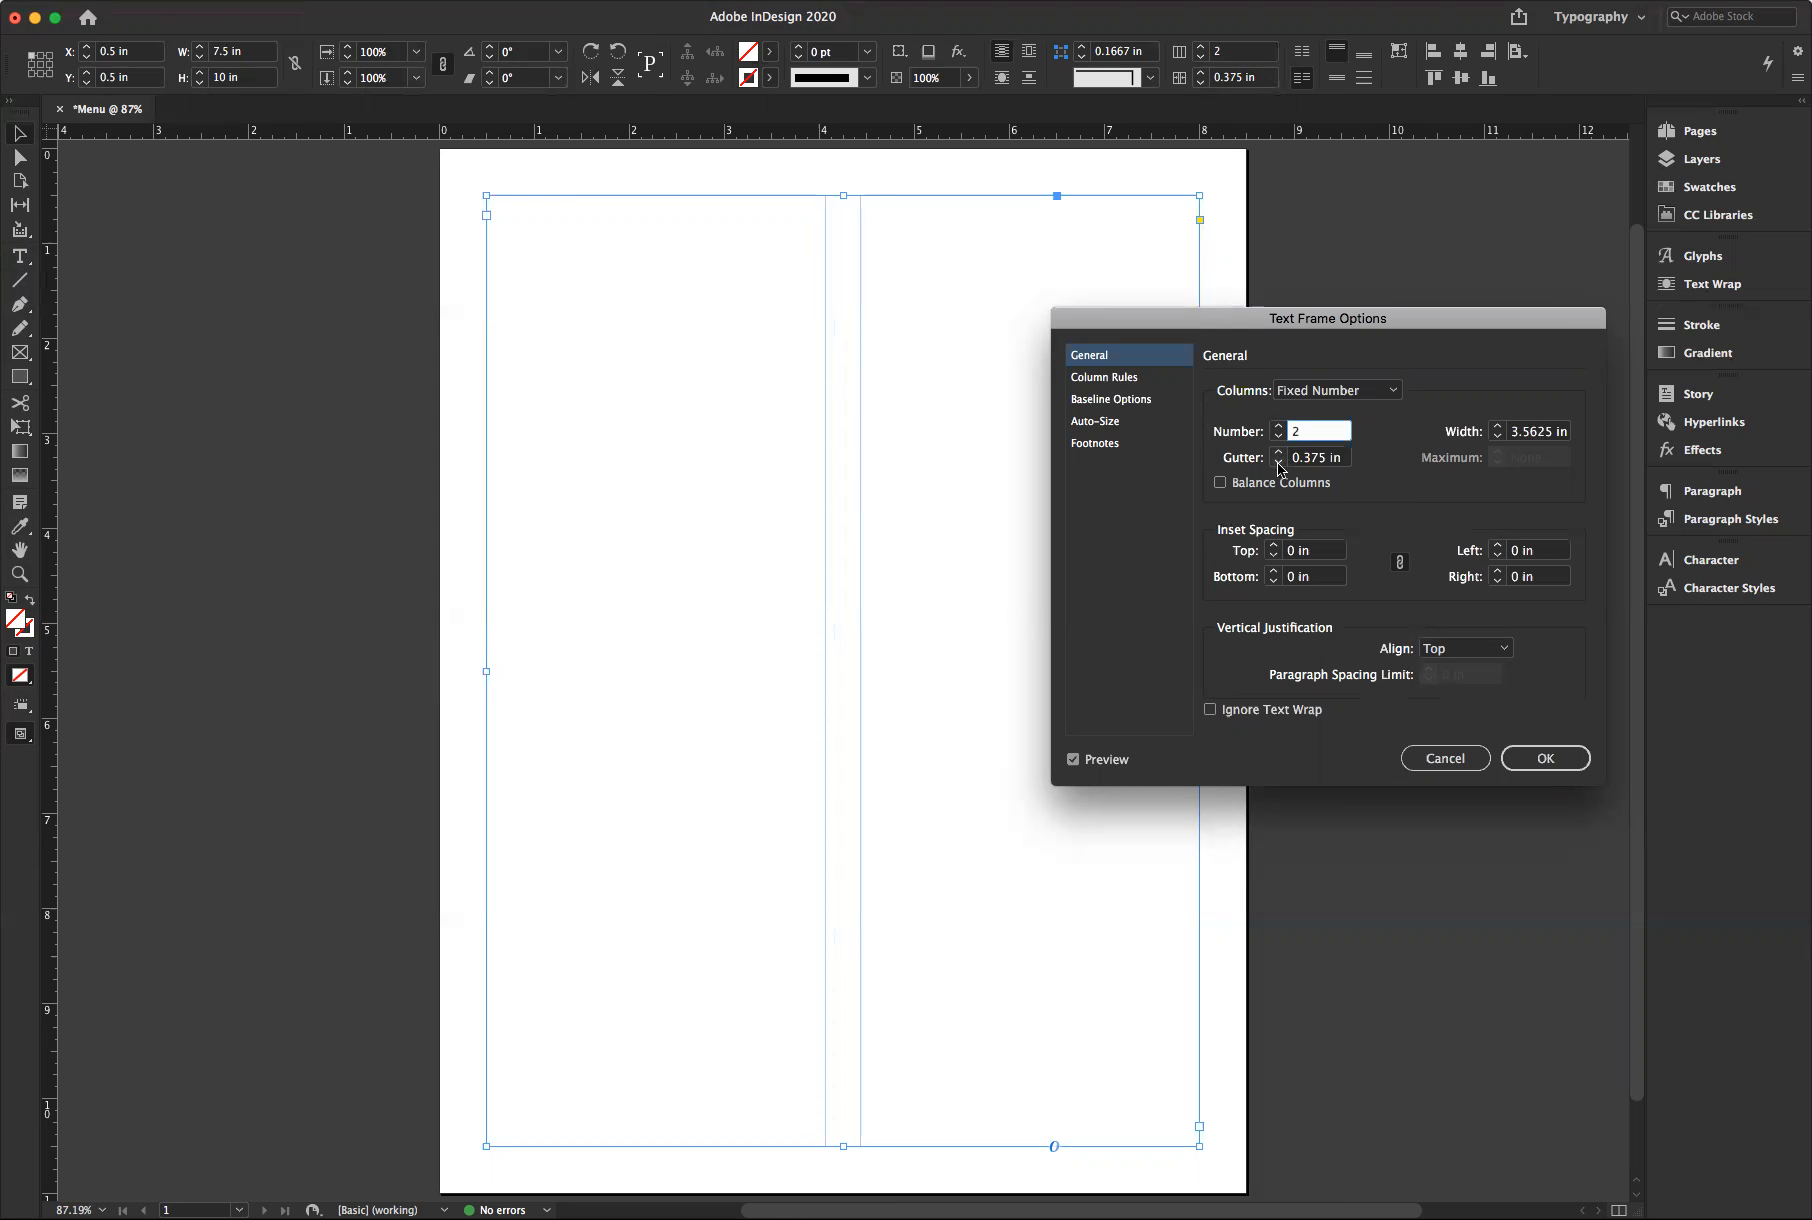
pyautogui.click(1279, 462)
pyautogui.click(1279, 462)
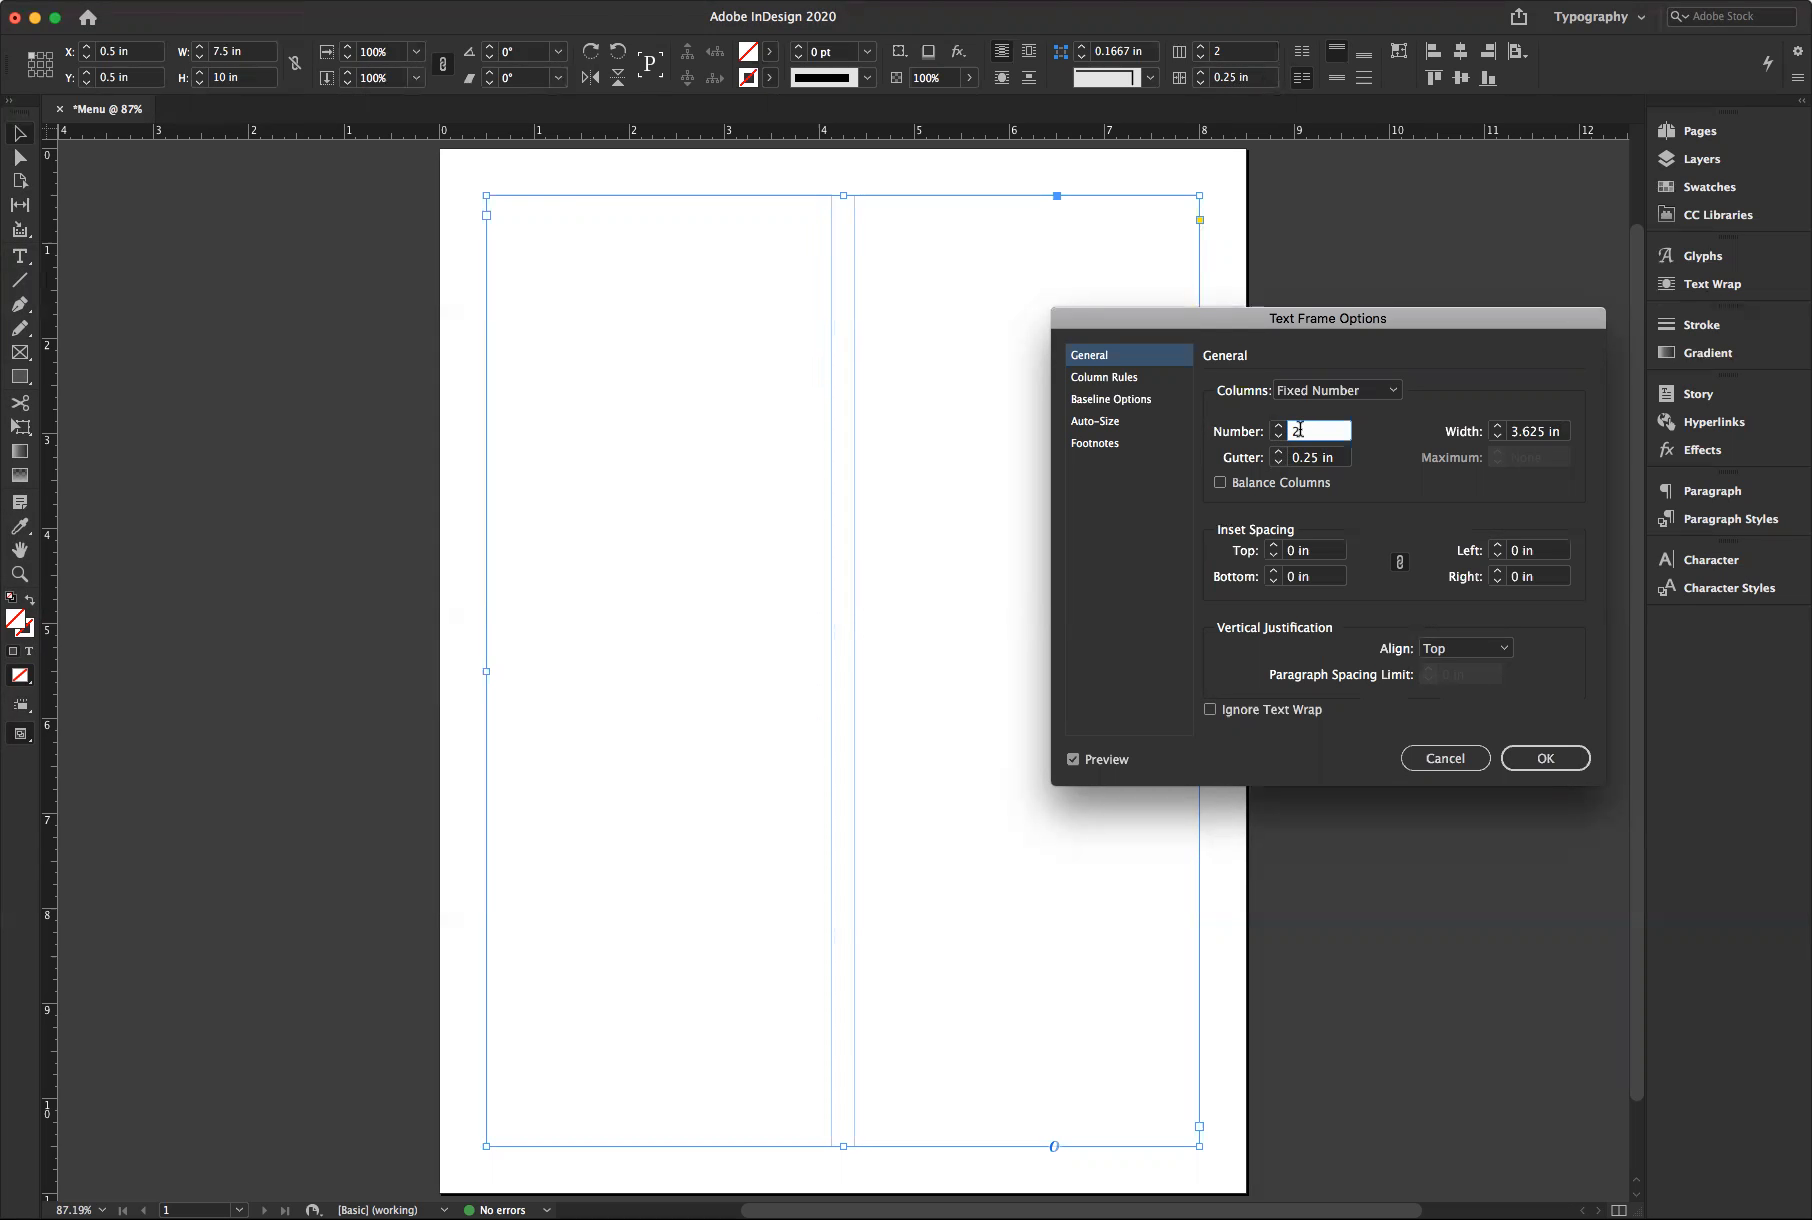
# Set the text frame's inset spacing to 0.25 in on all four sides and apply the frame options
pyautogui.click(1274, 547)
pyautogui.click(1274, 547)
pyautogui.click(1274, 547)
pyautogui.click(1274, 547)
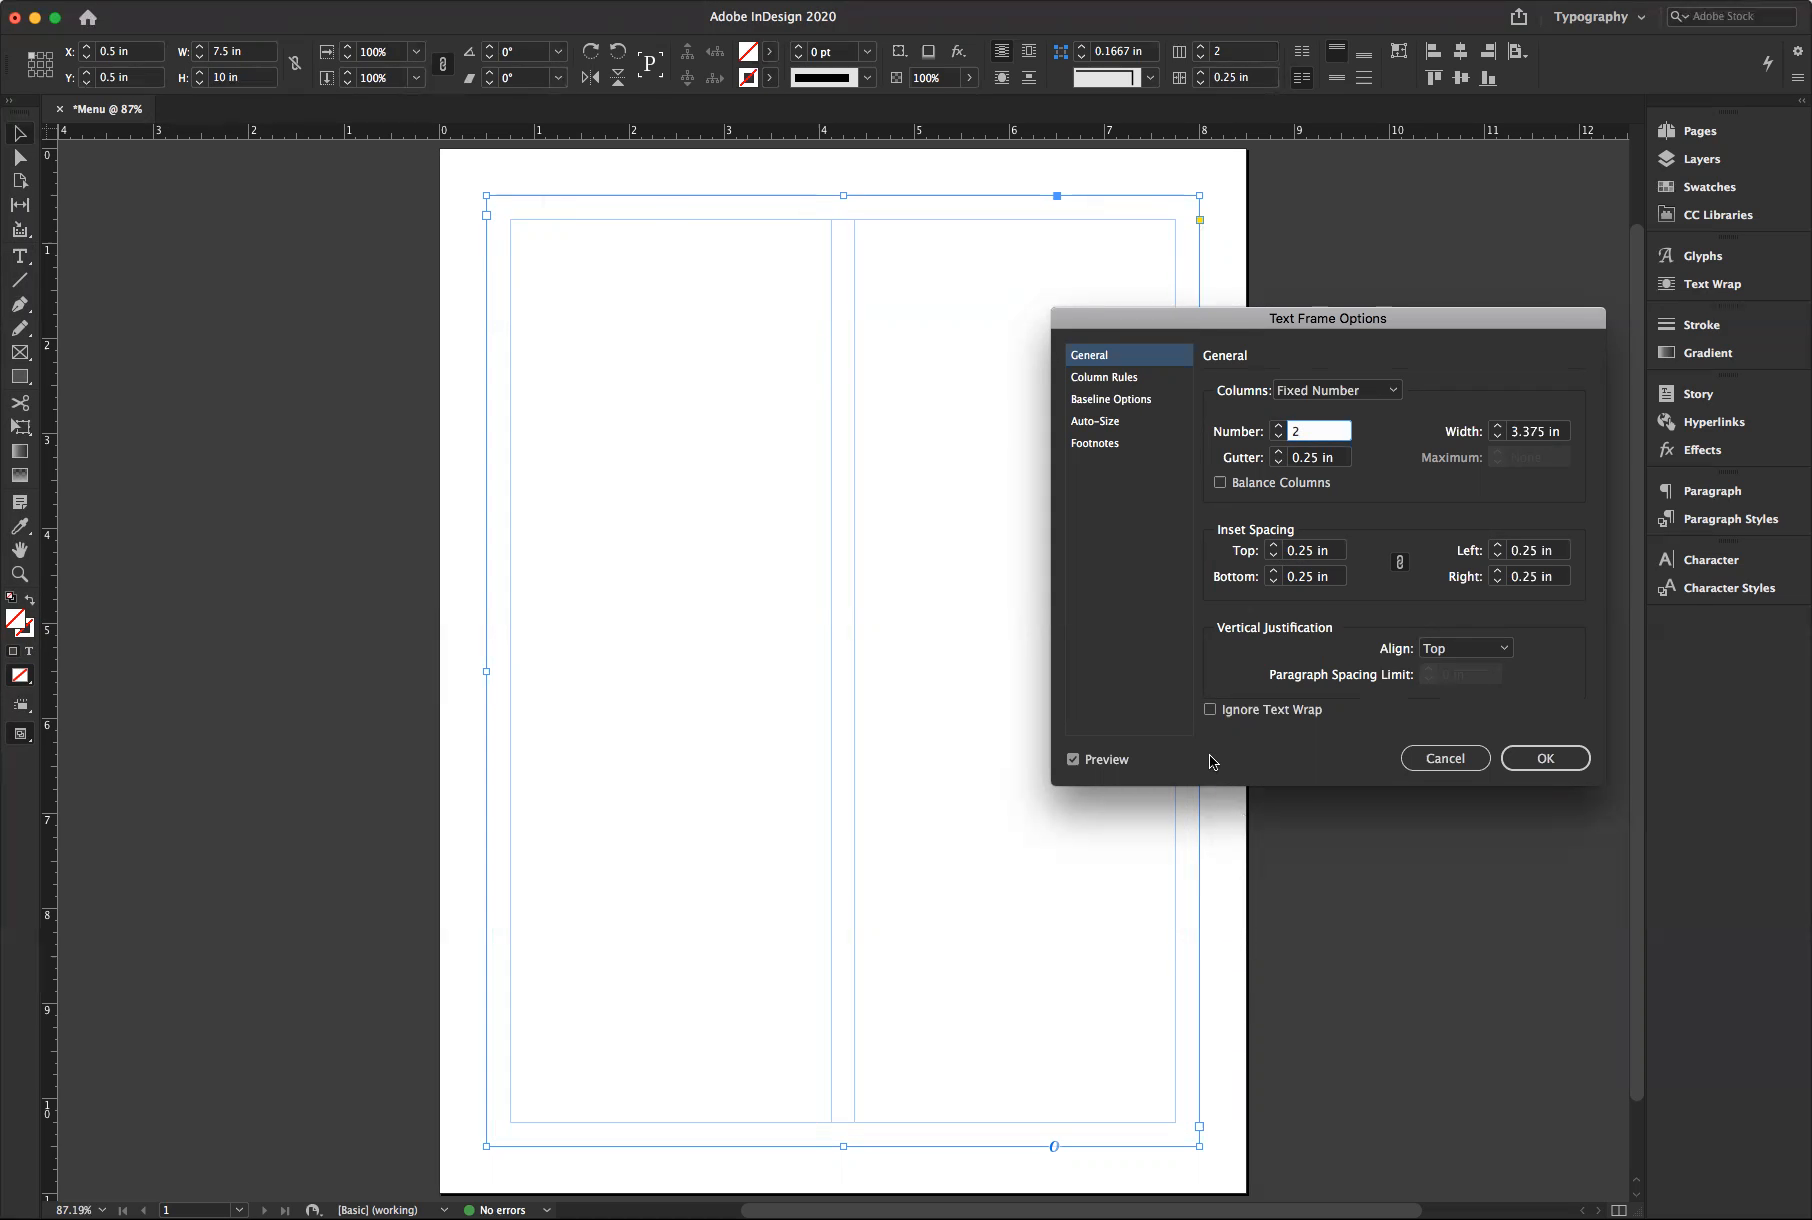
pyautogui.click(1540, 760)
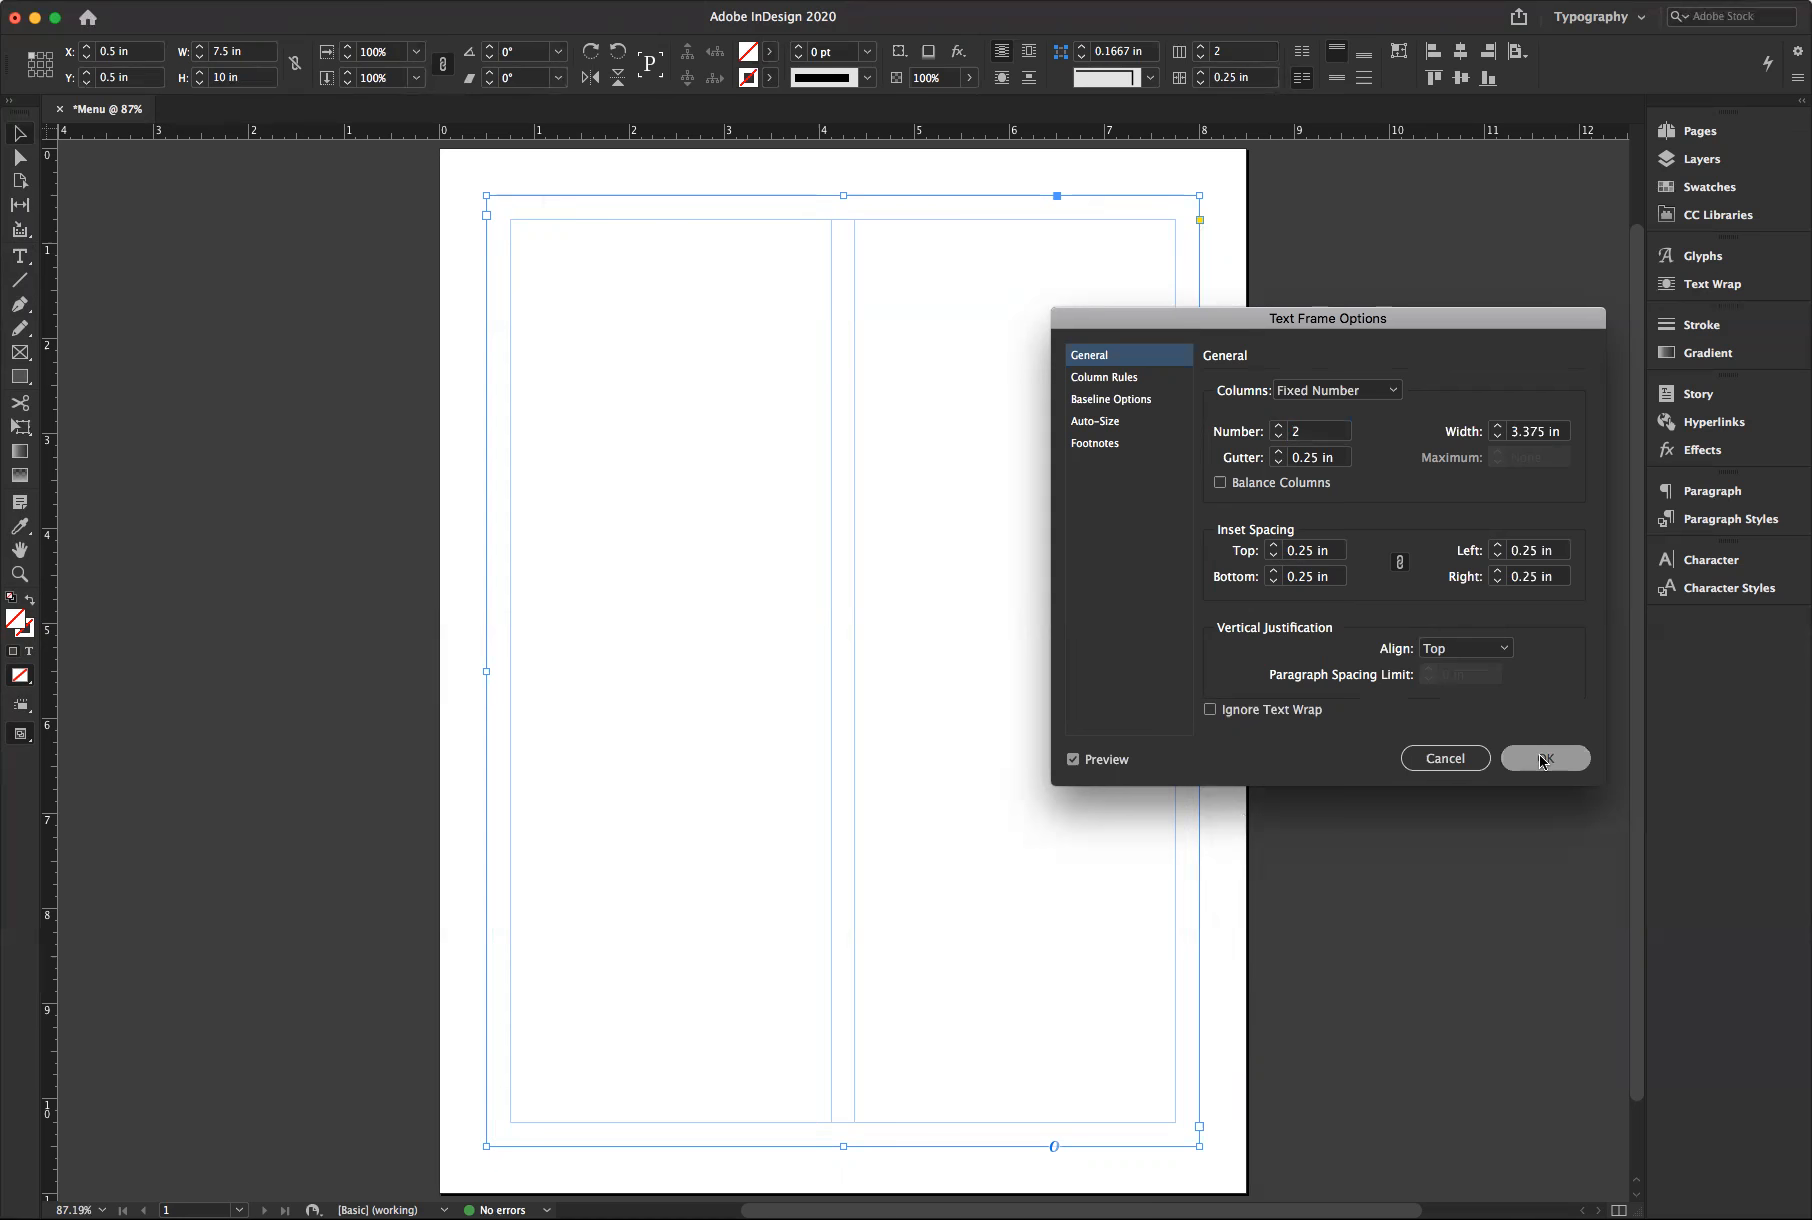
pyautogui.click(1542, 759)
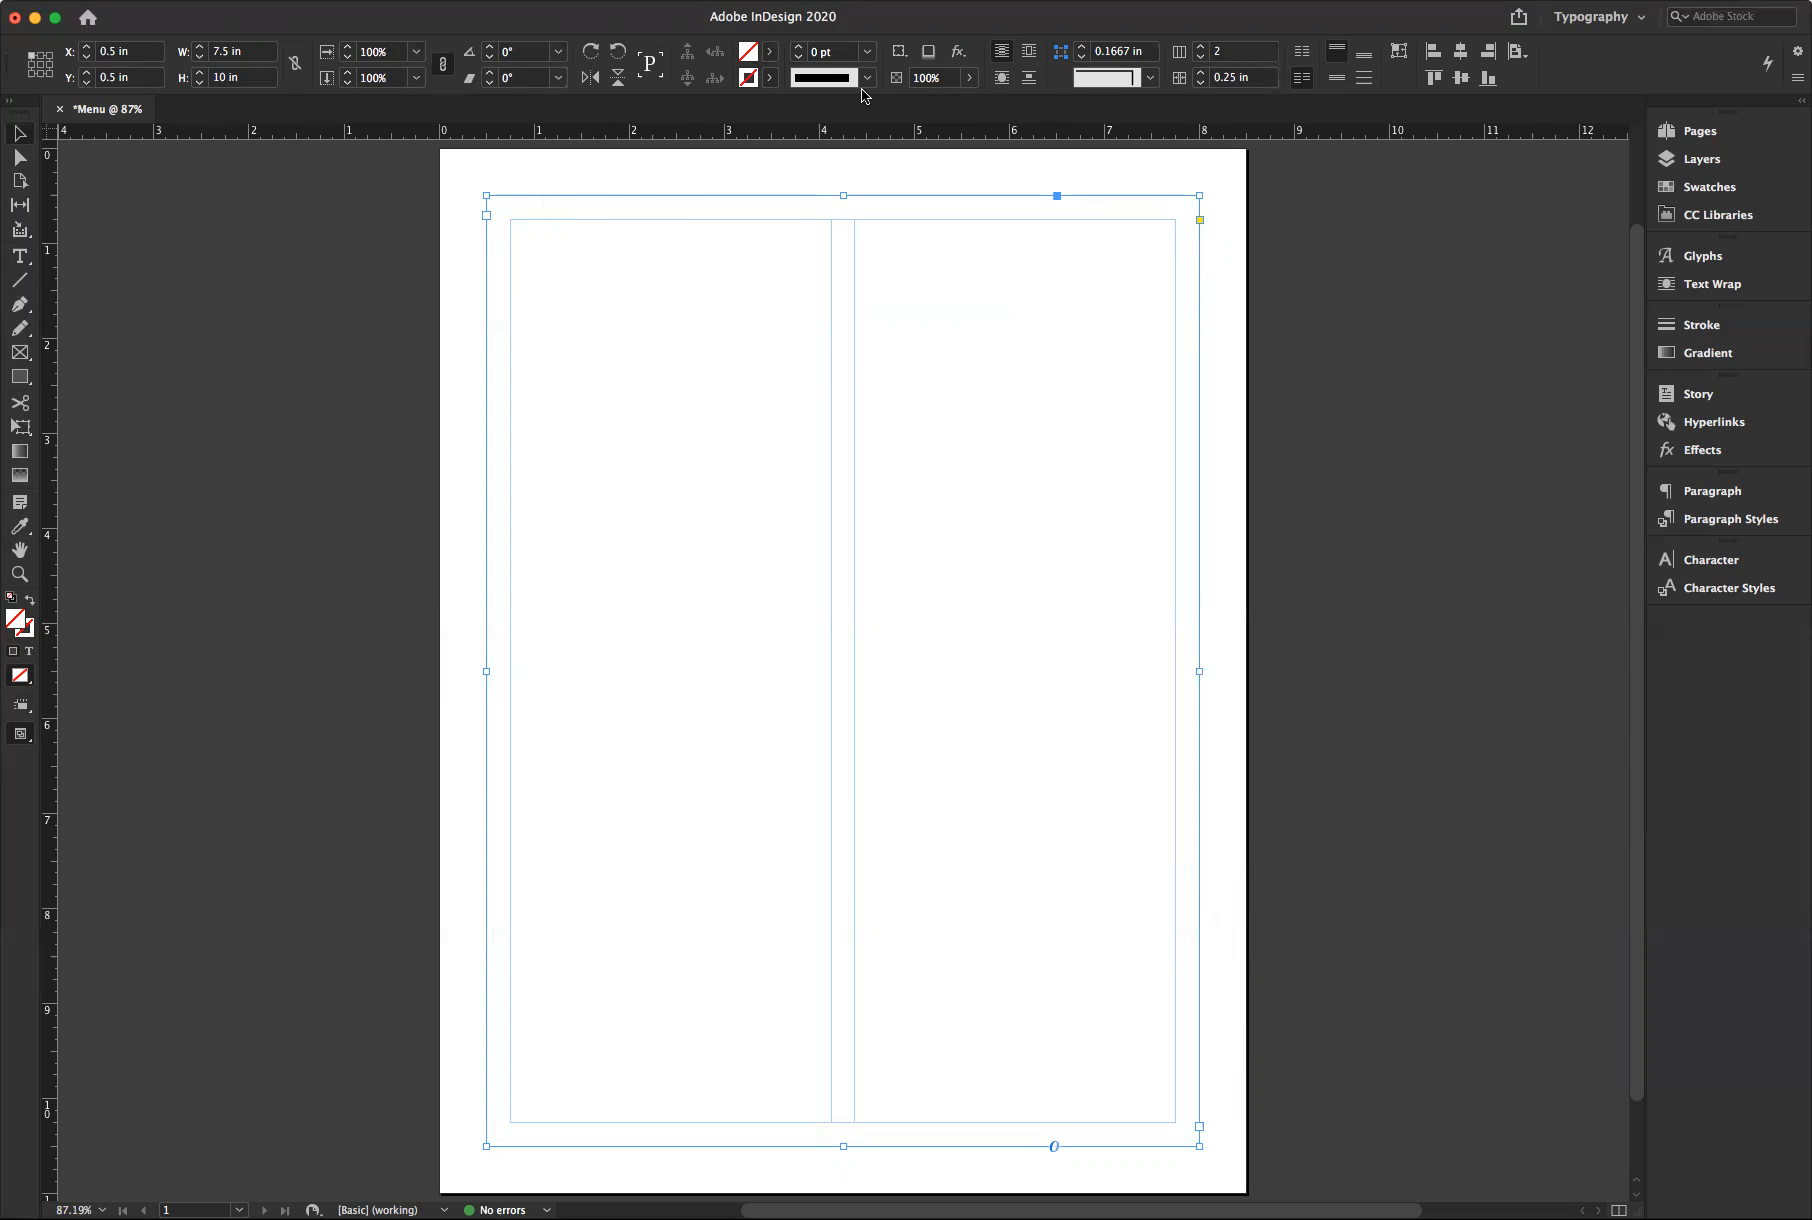
# Give the text frame a Thick - Thick stroke with a weight of 4 pt
pyautogui.click(1695, 325)
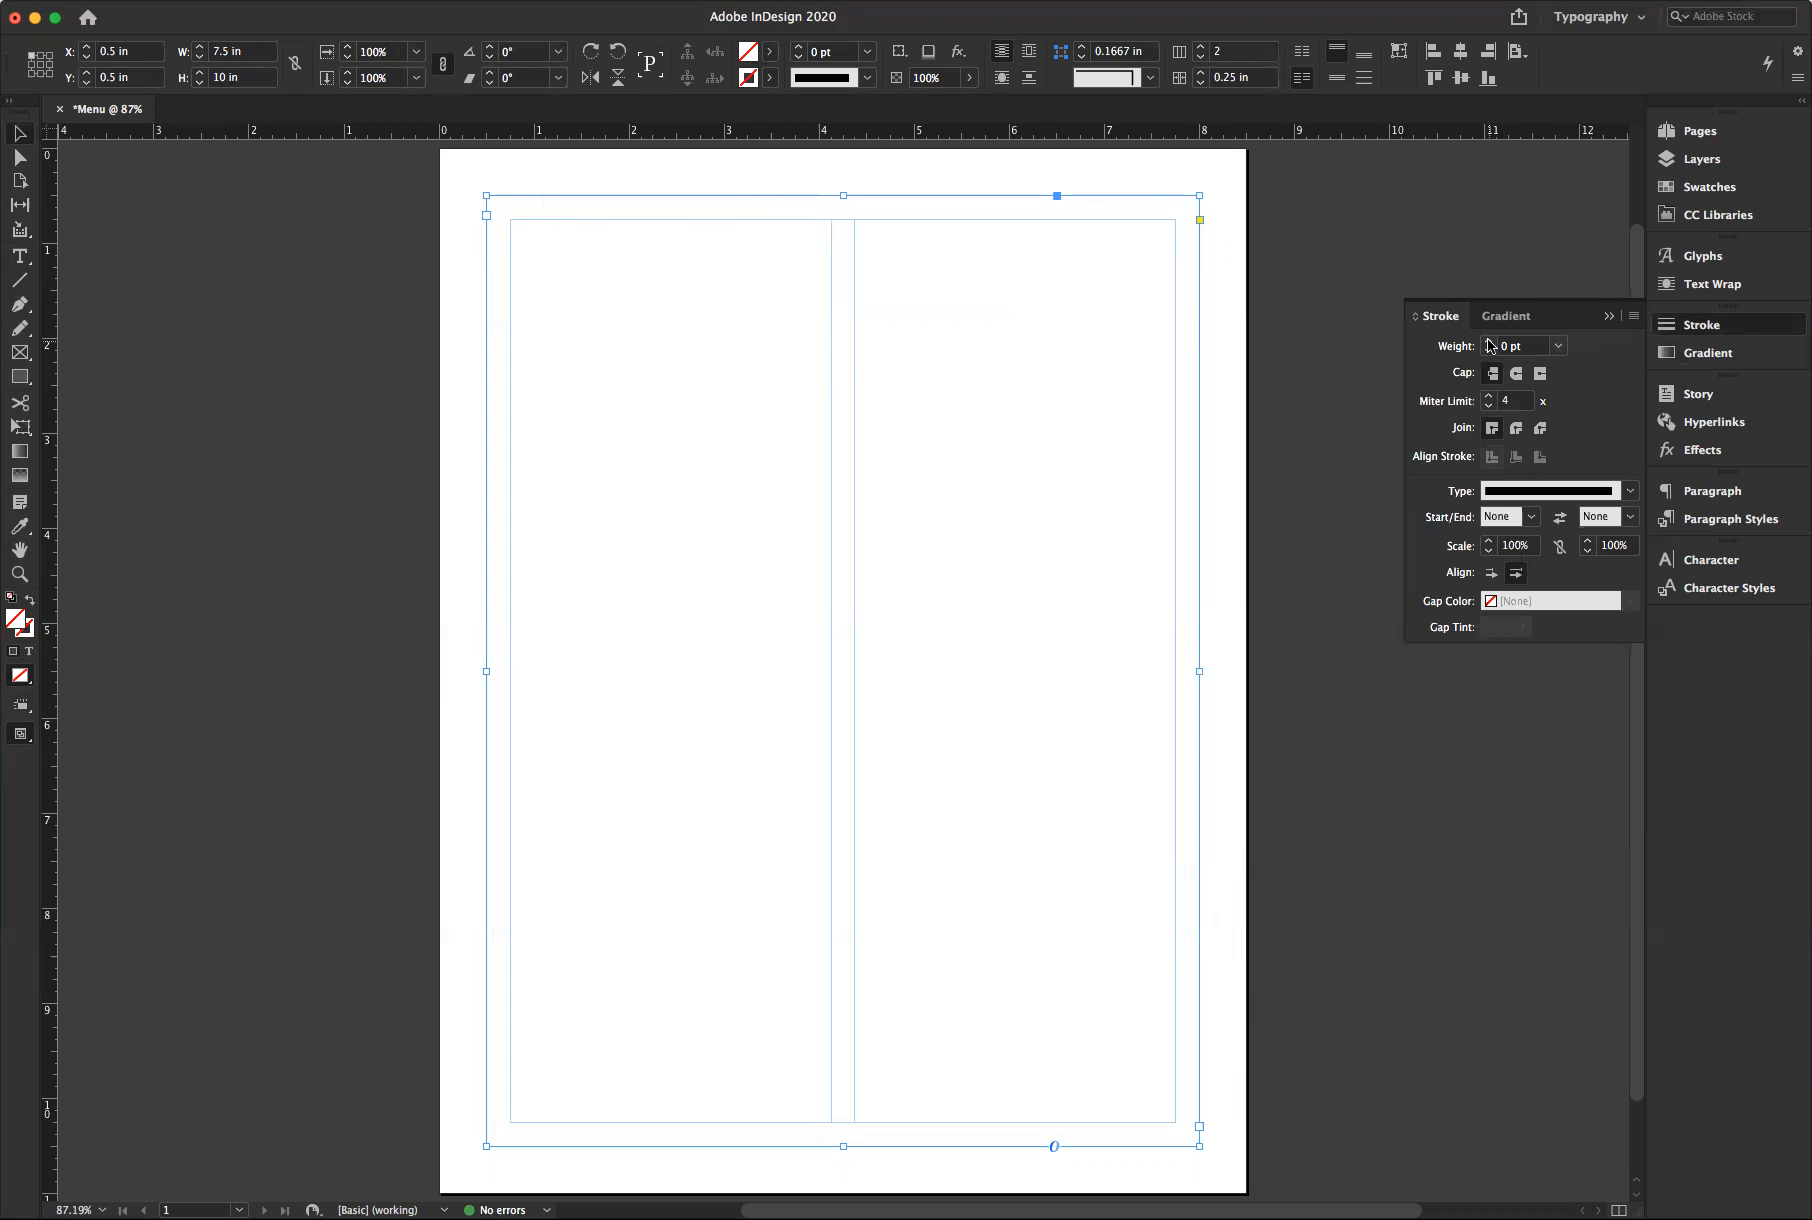
pyautogui.click(1560, 491)
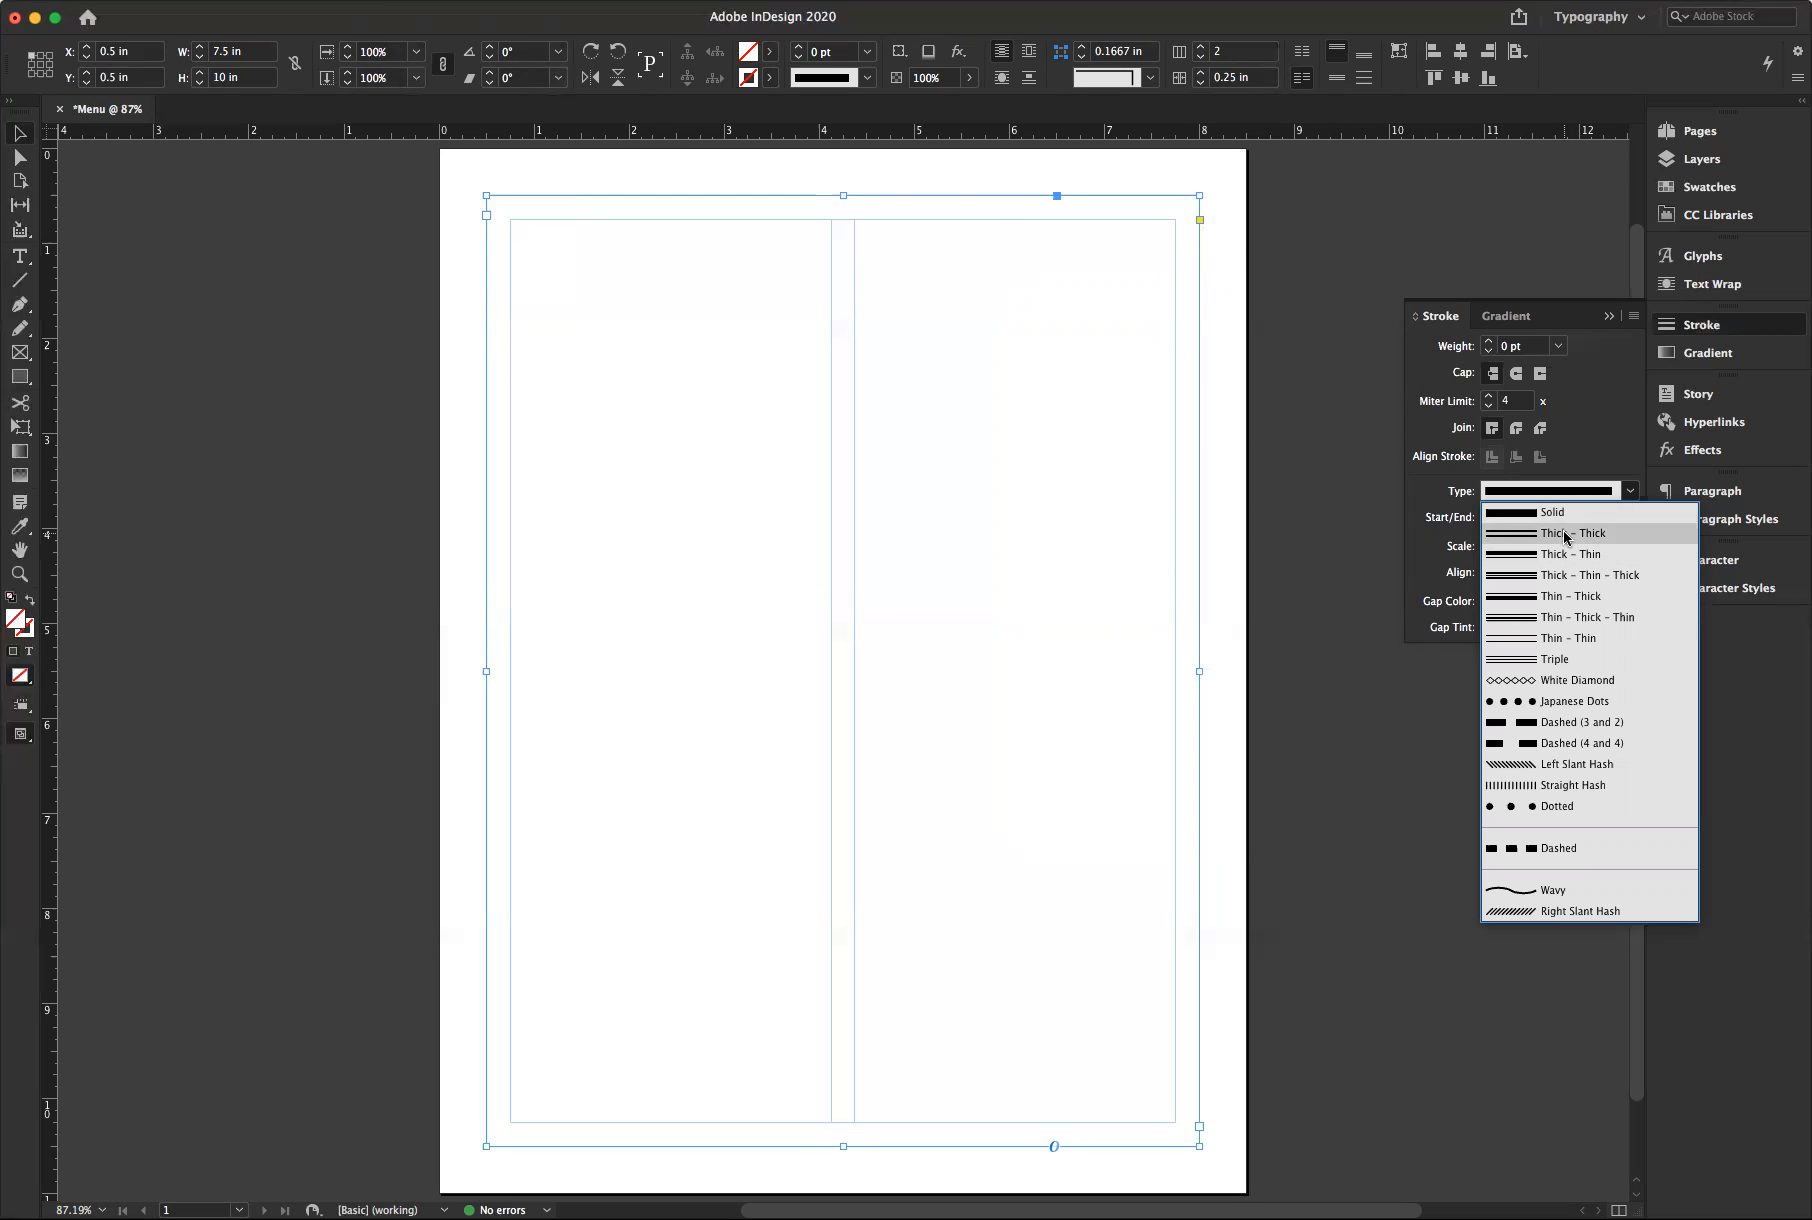
pyautogui.click(1566, 536)
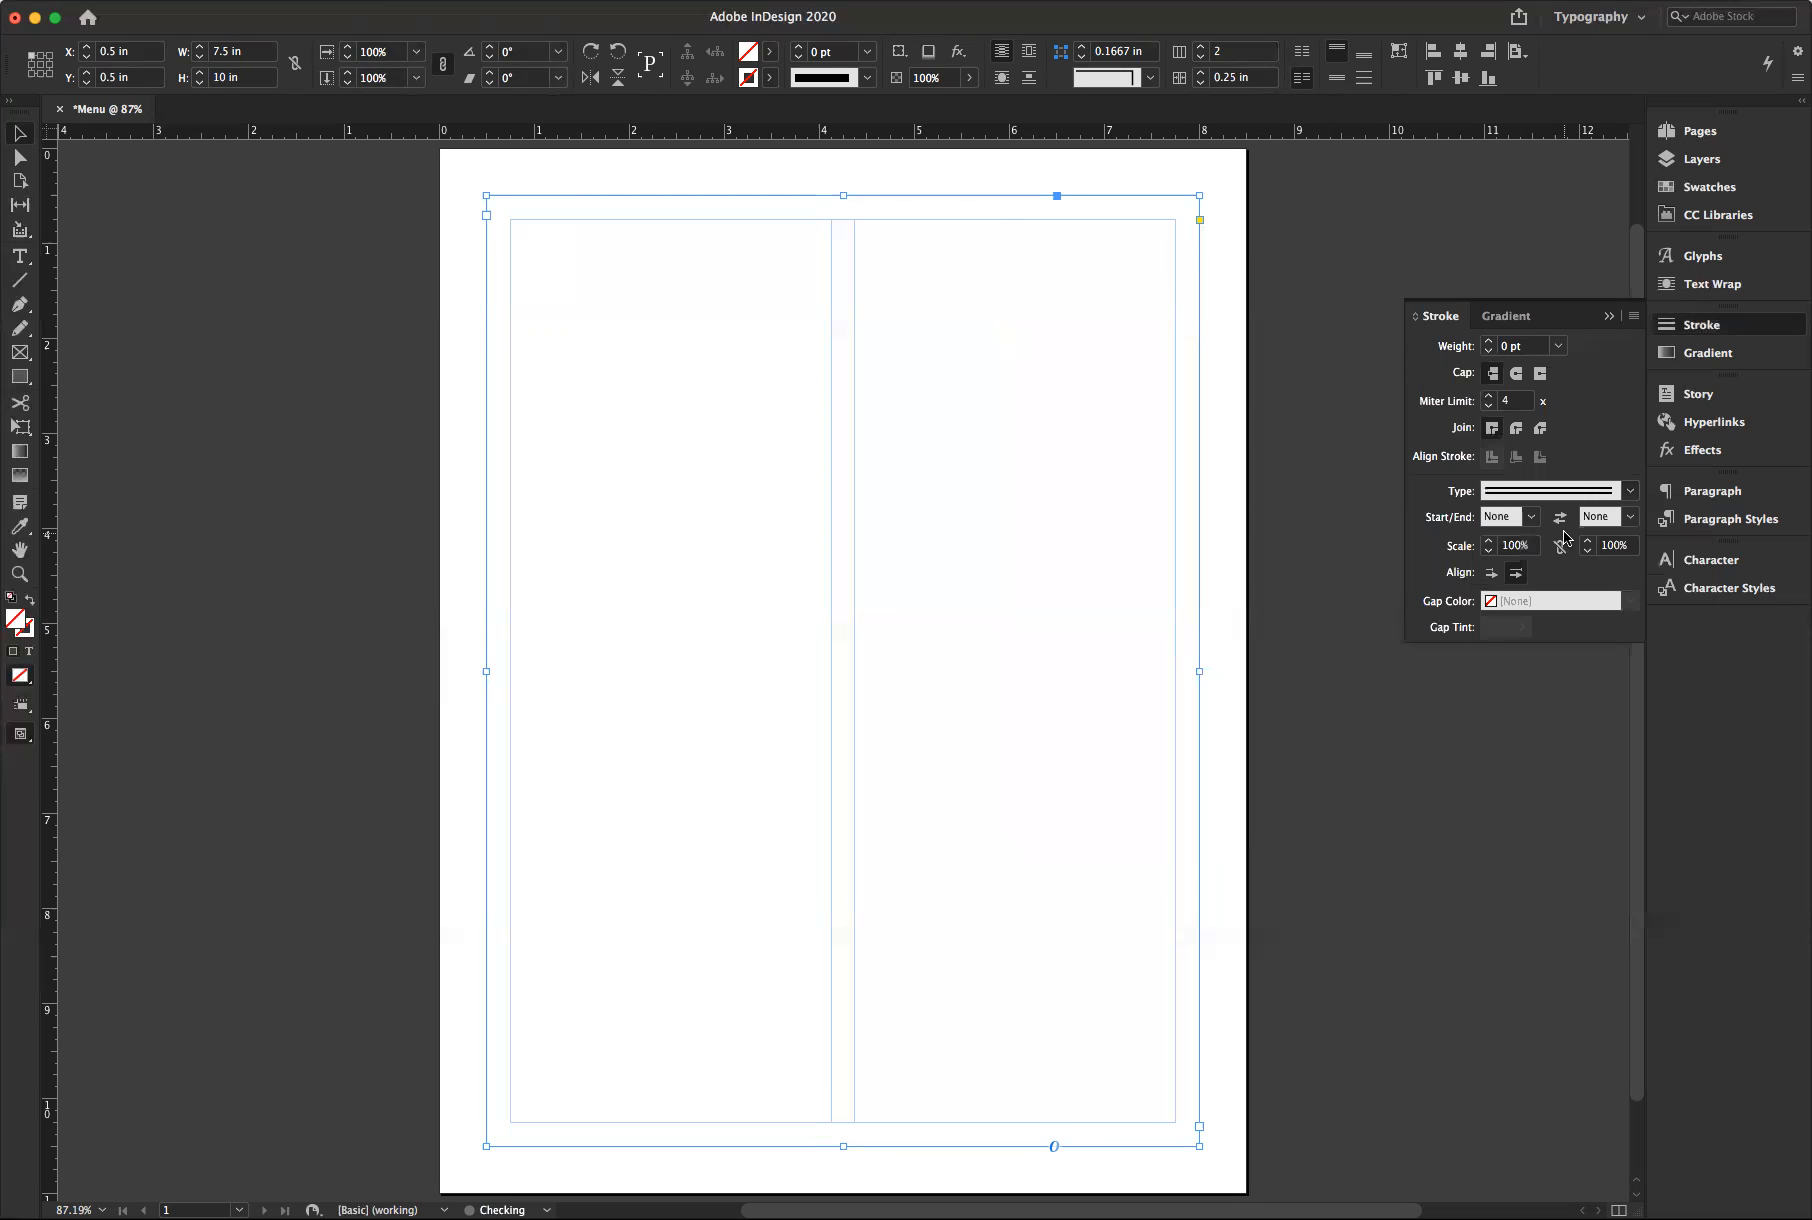
pyautogui.click(1489, 343)
pyautogui.click(1489, 343)
pyautogui.click(1489, 343)
pyautogui.click(1489, 343)
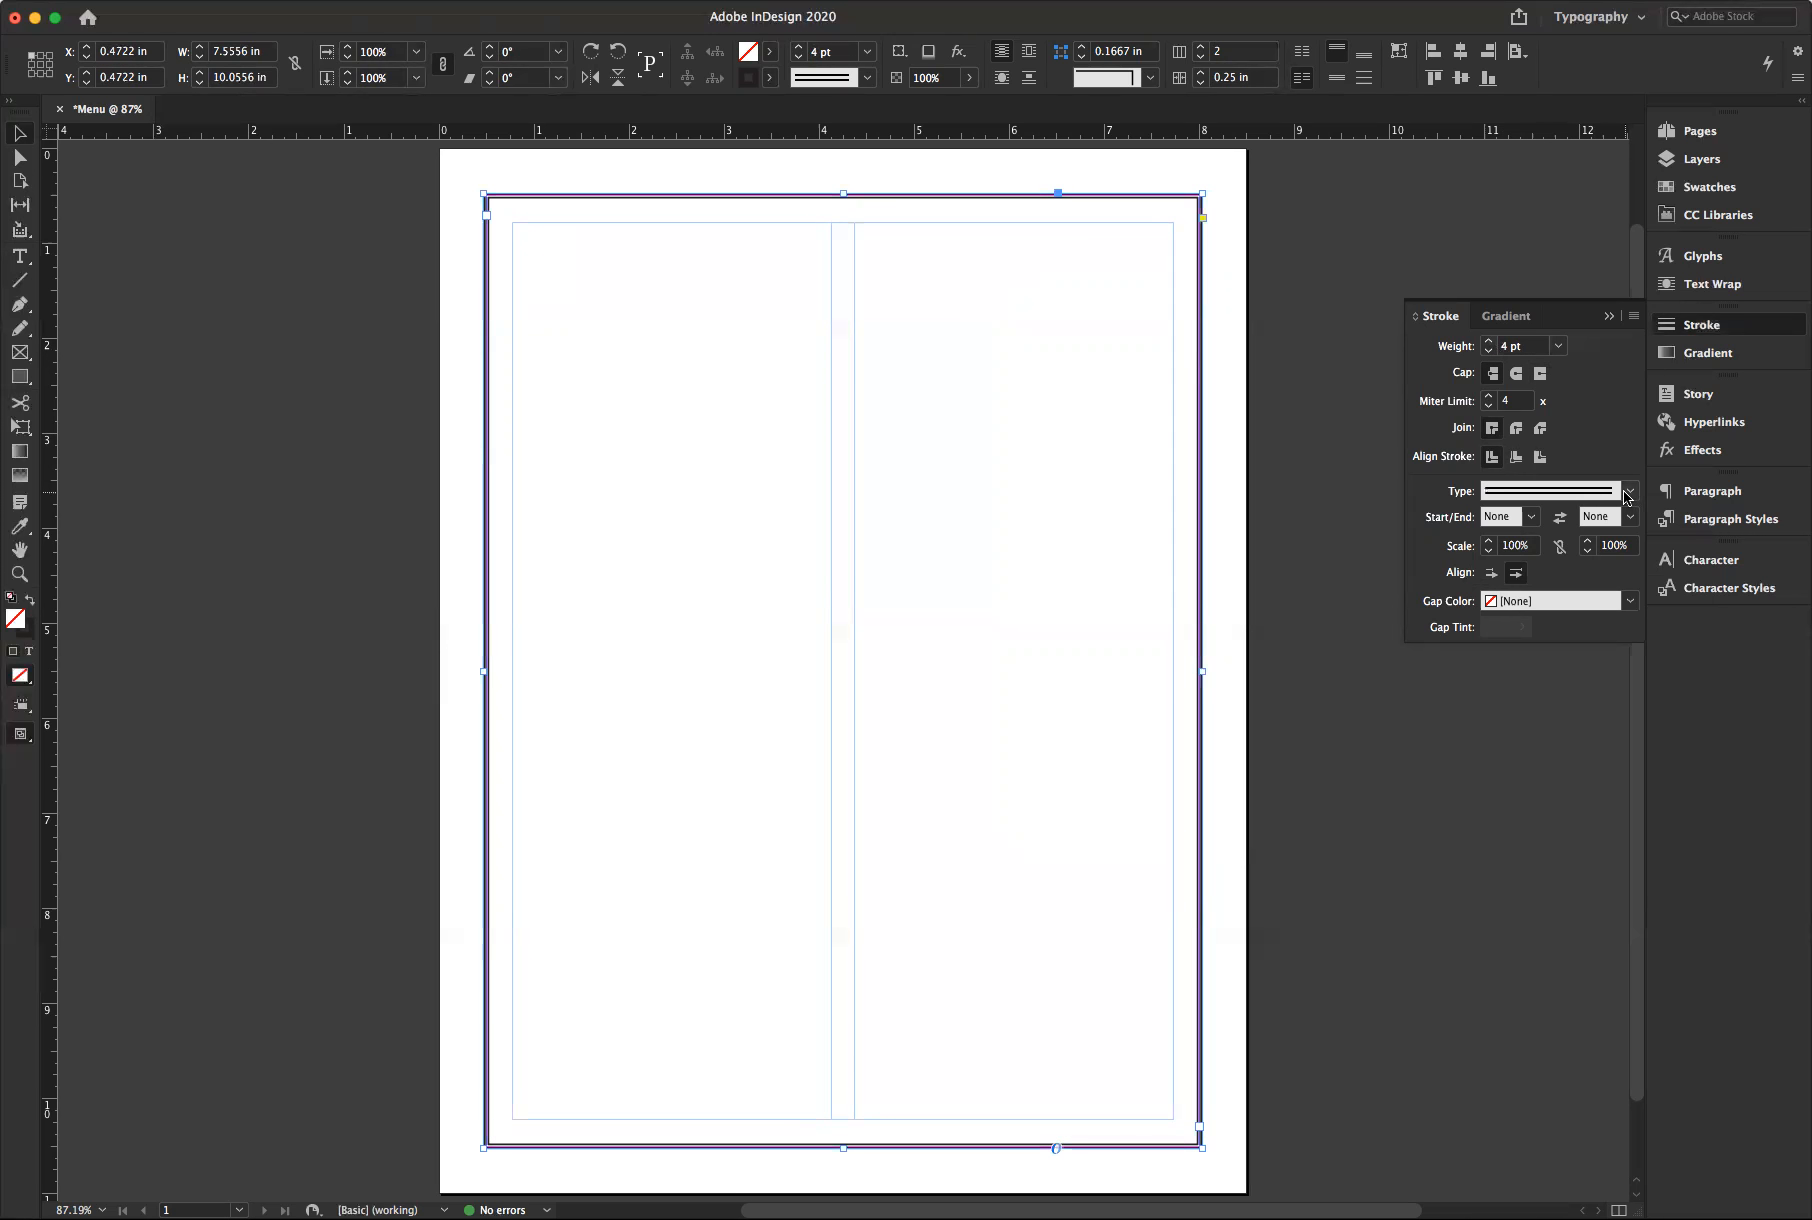
# Change the frame's stroke type to Thick - Thin and its weight to 5 pt, then deselect the frame and collapse the stroke settings
pyautogui.click(1622, 497)
pyautogui.click(1597, 555)
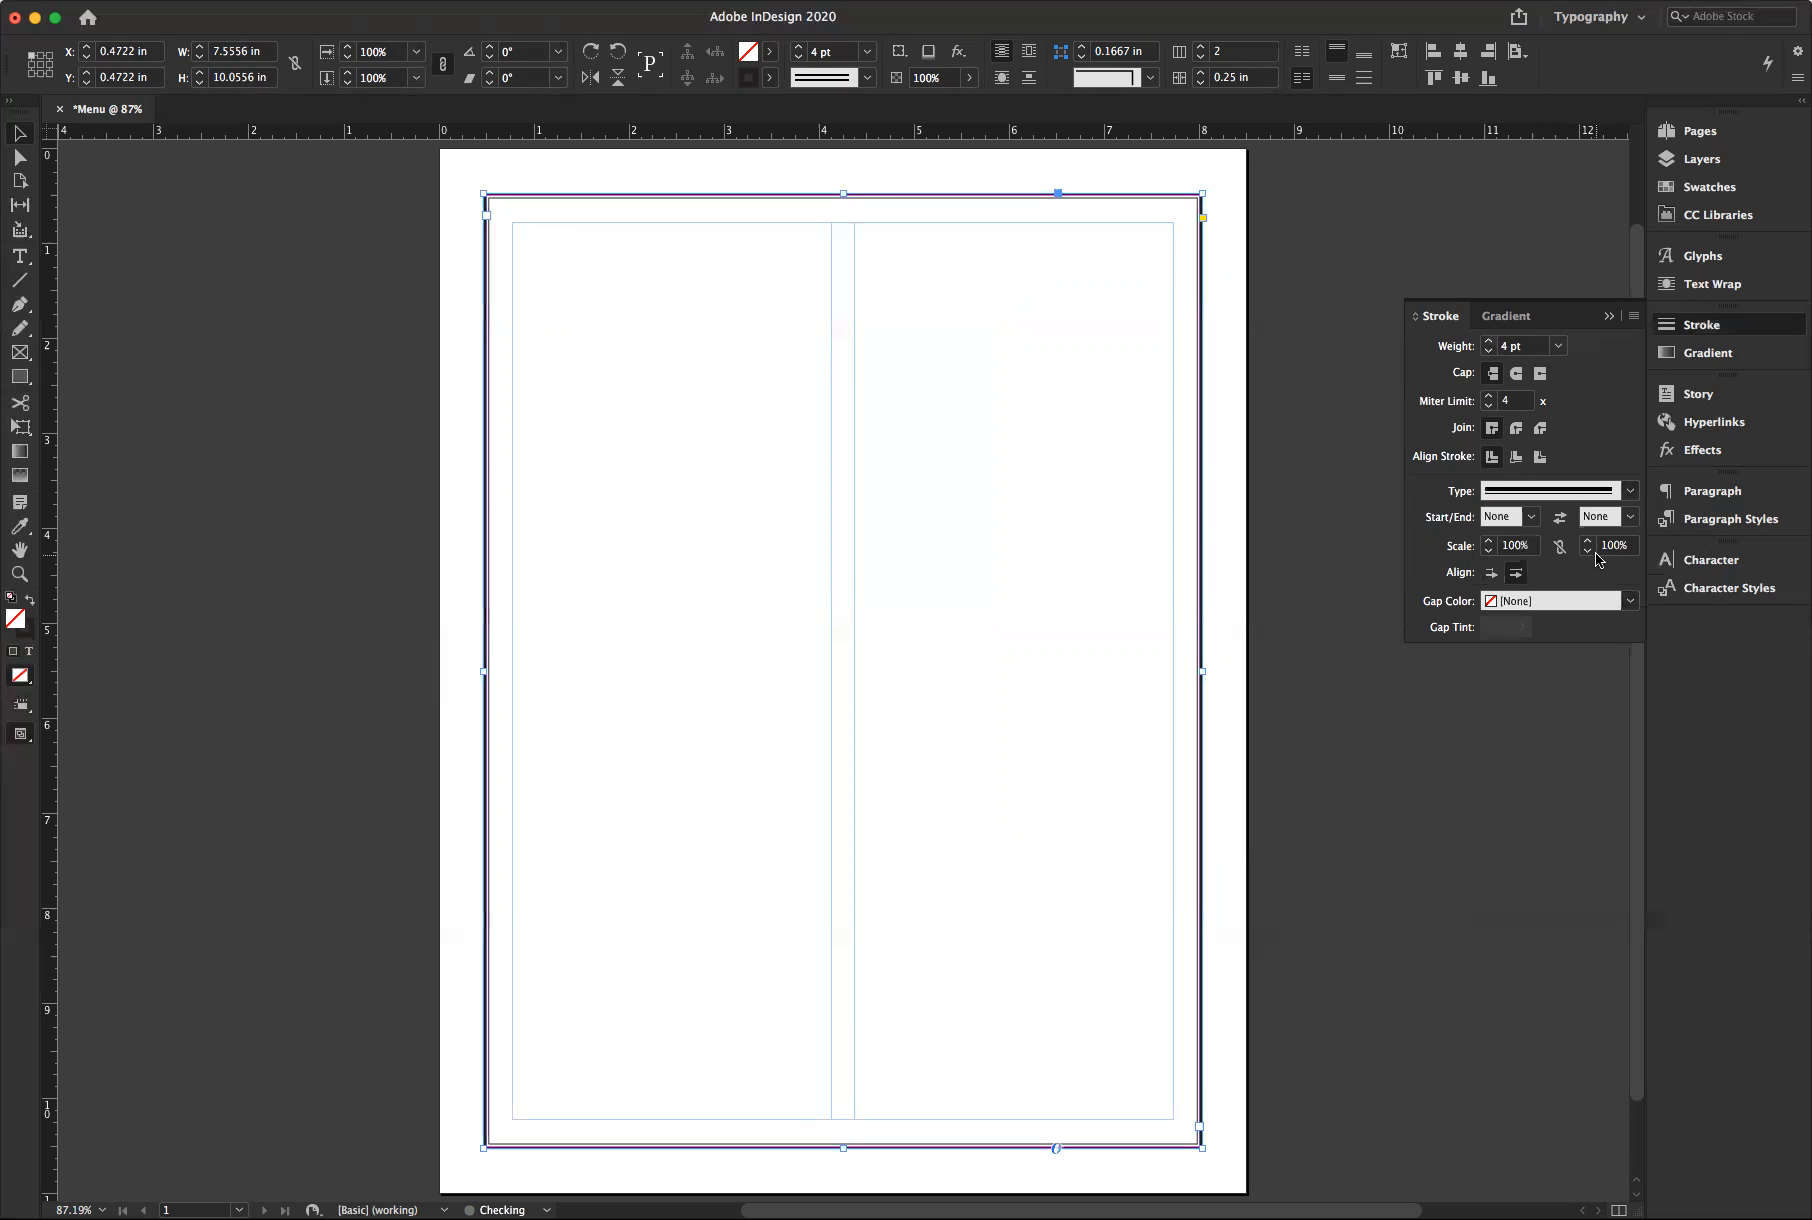
pyautogui.click(1489, 341)
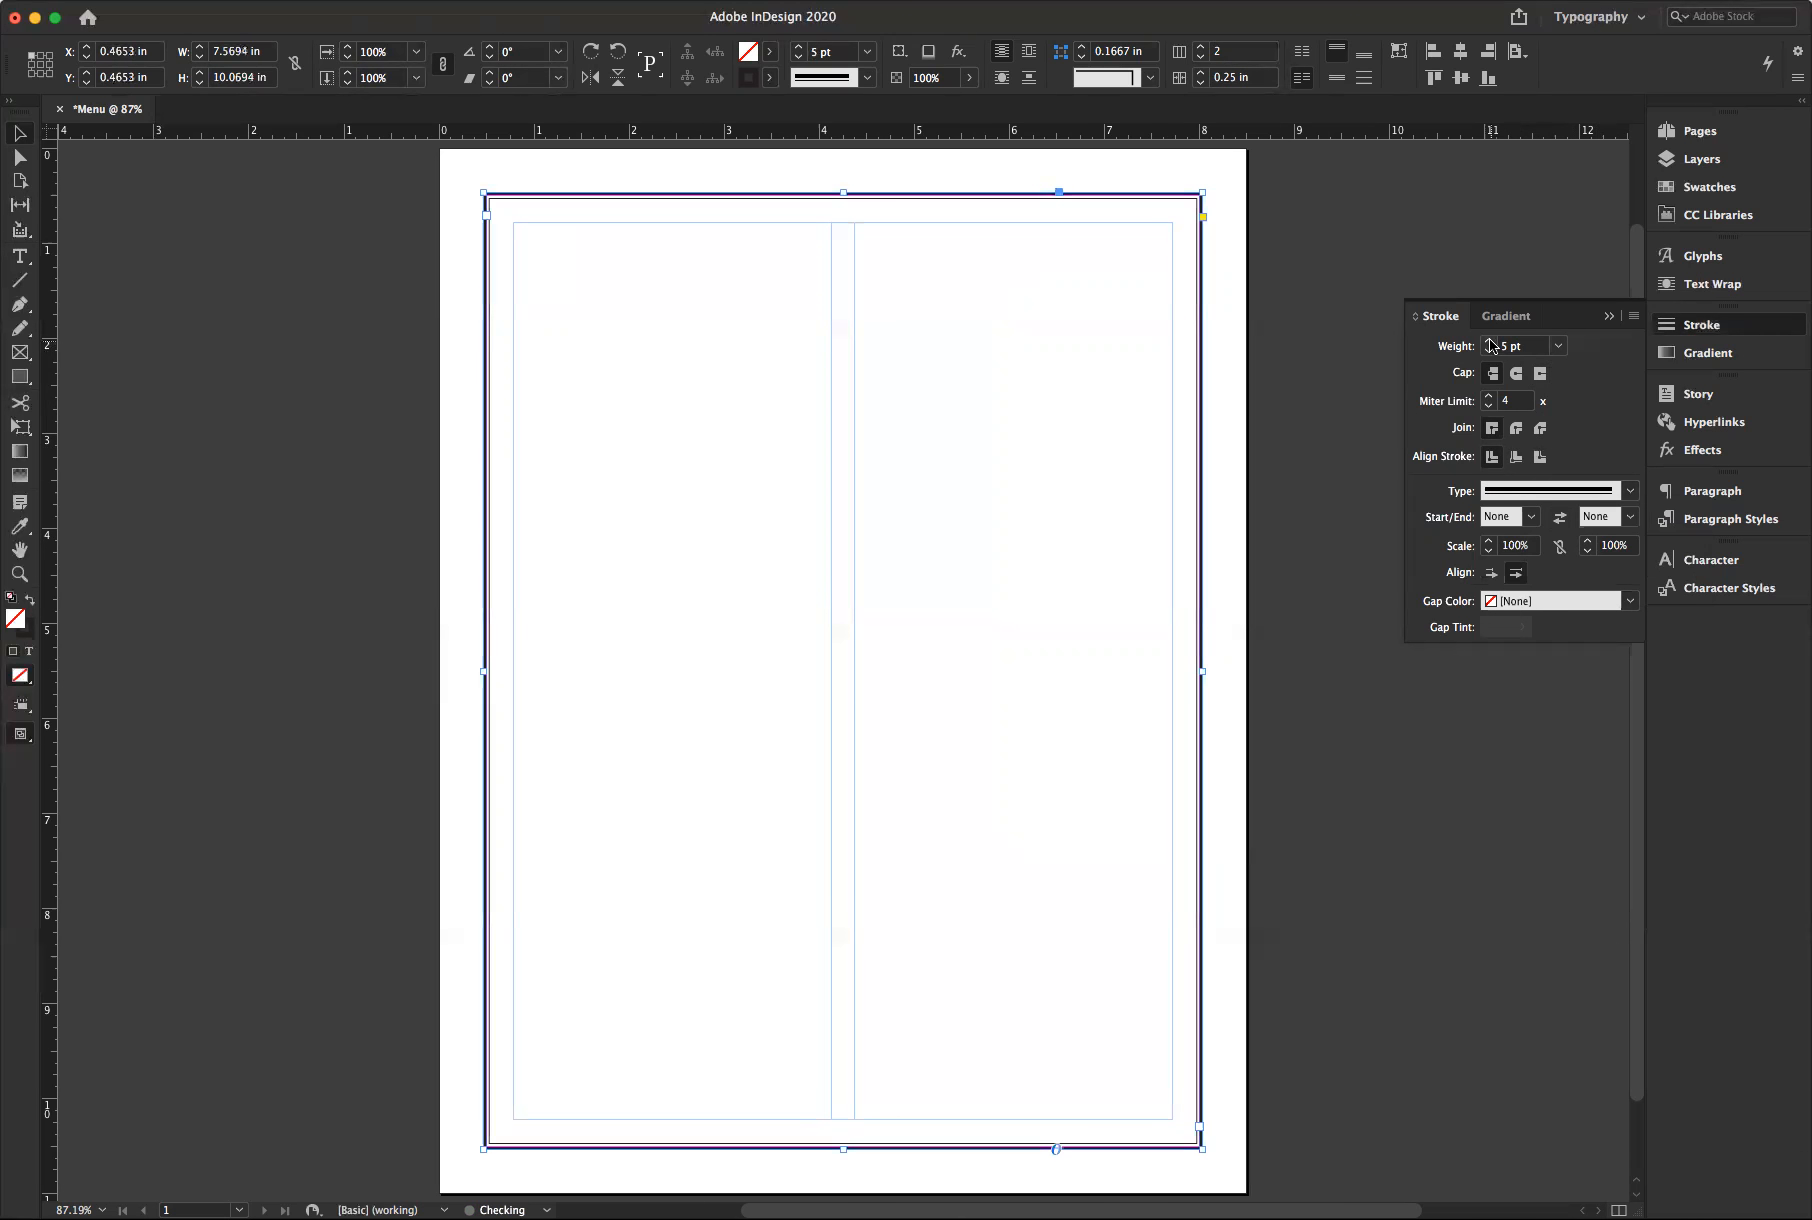
pyautogui.click(1292, 321)
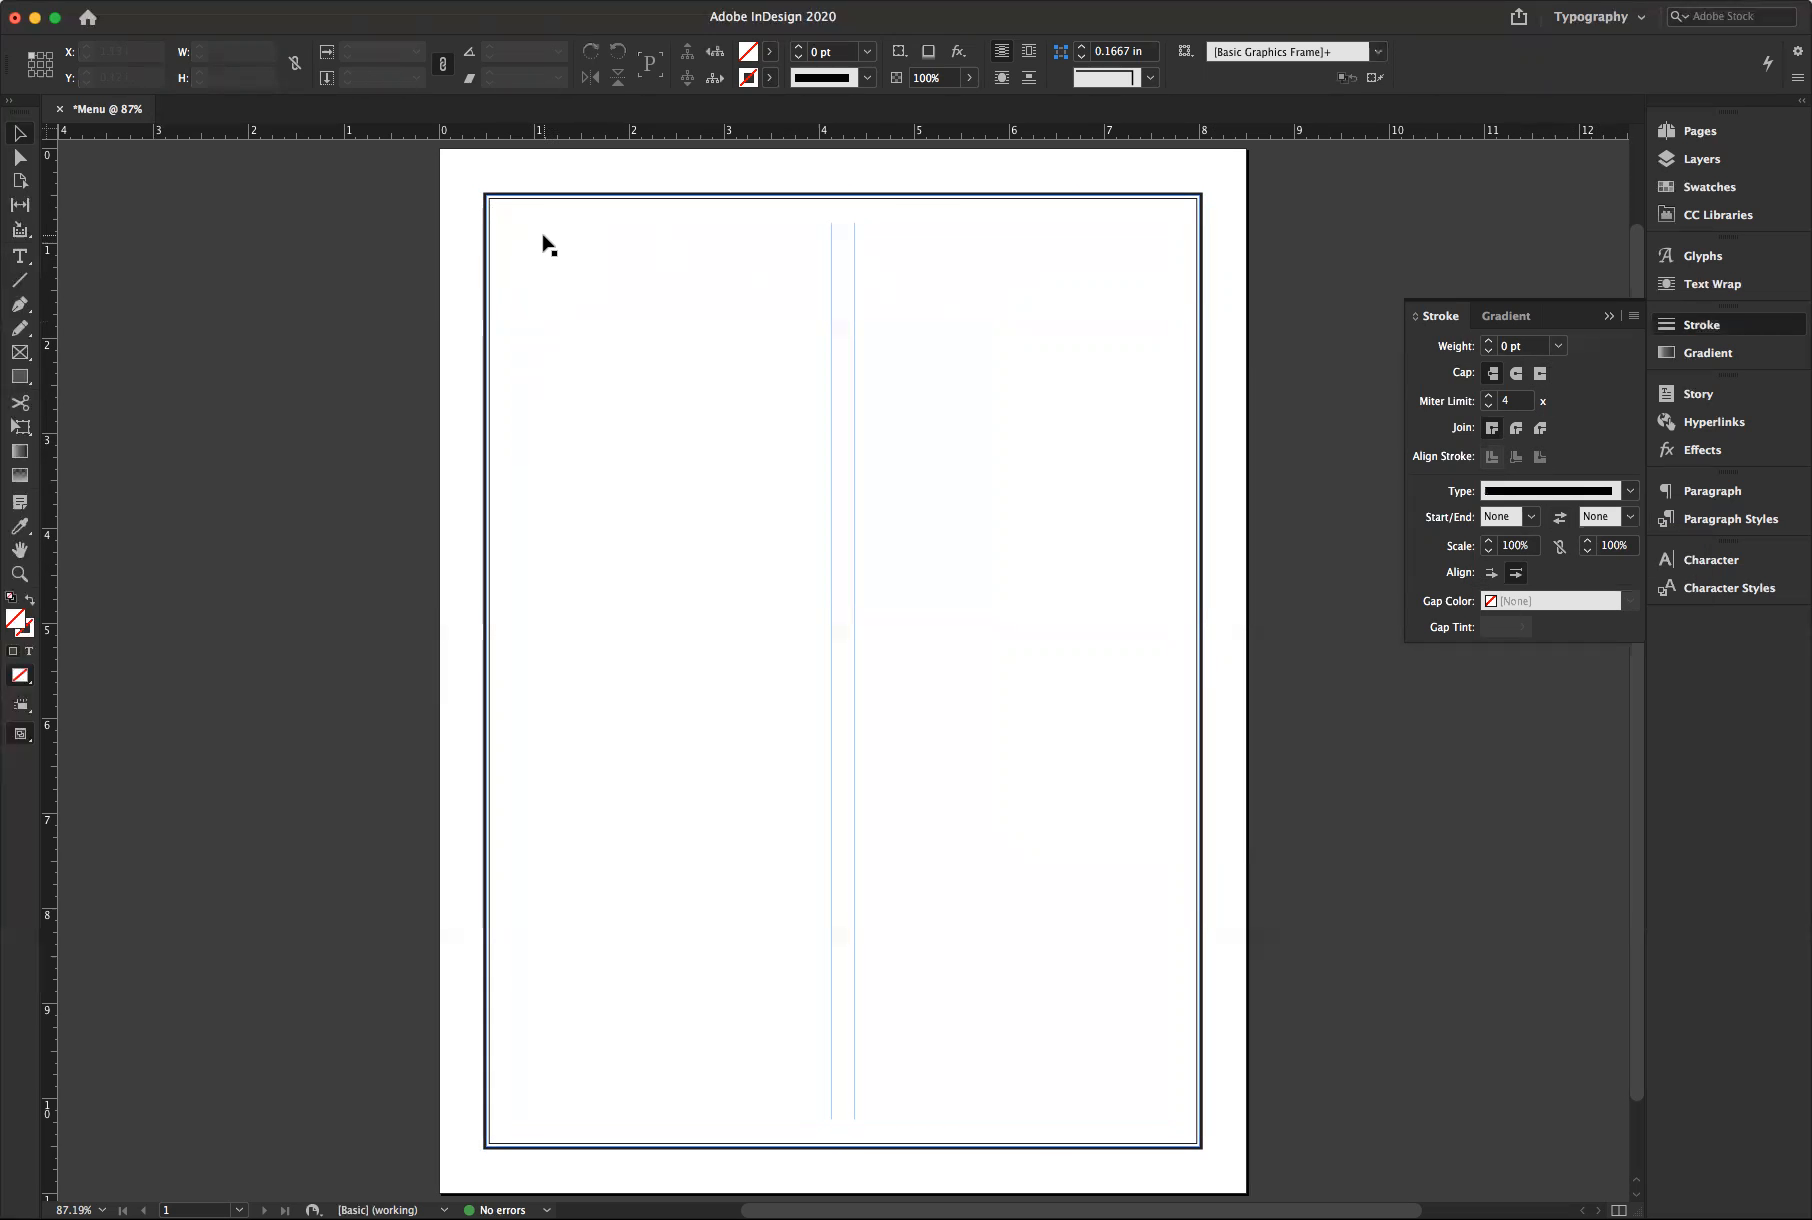
pyautogui.click(1609, 315)
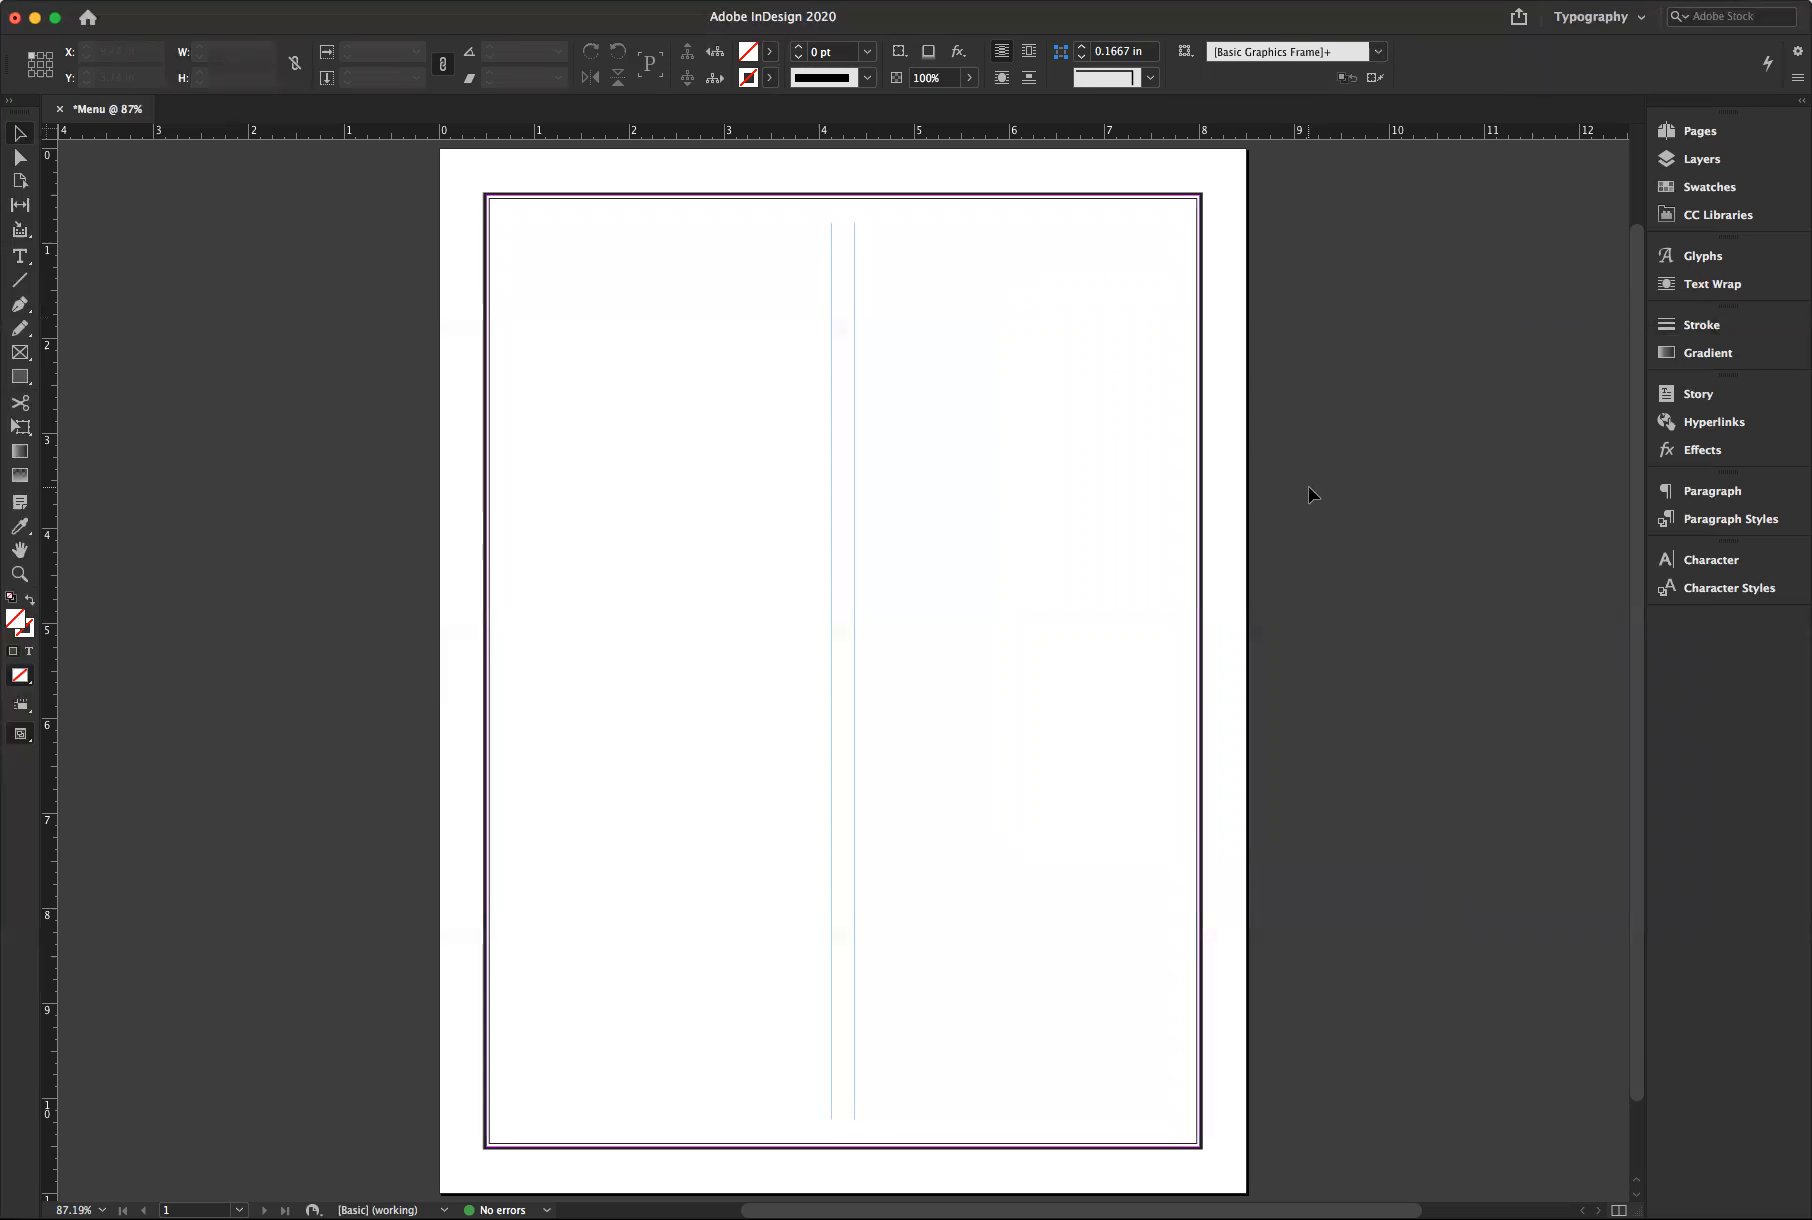
# Place ART141_menu_text.txt into the text frame with import options shown, accepting the Unicode UTF8 import settings
pyautogui.click(20, 259)
pyautogui.click(542, 252)
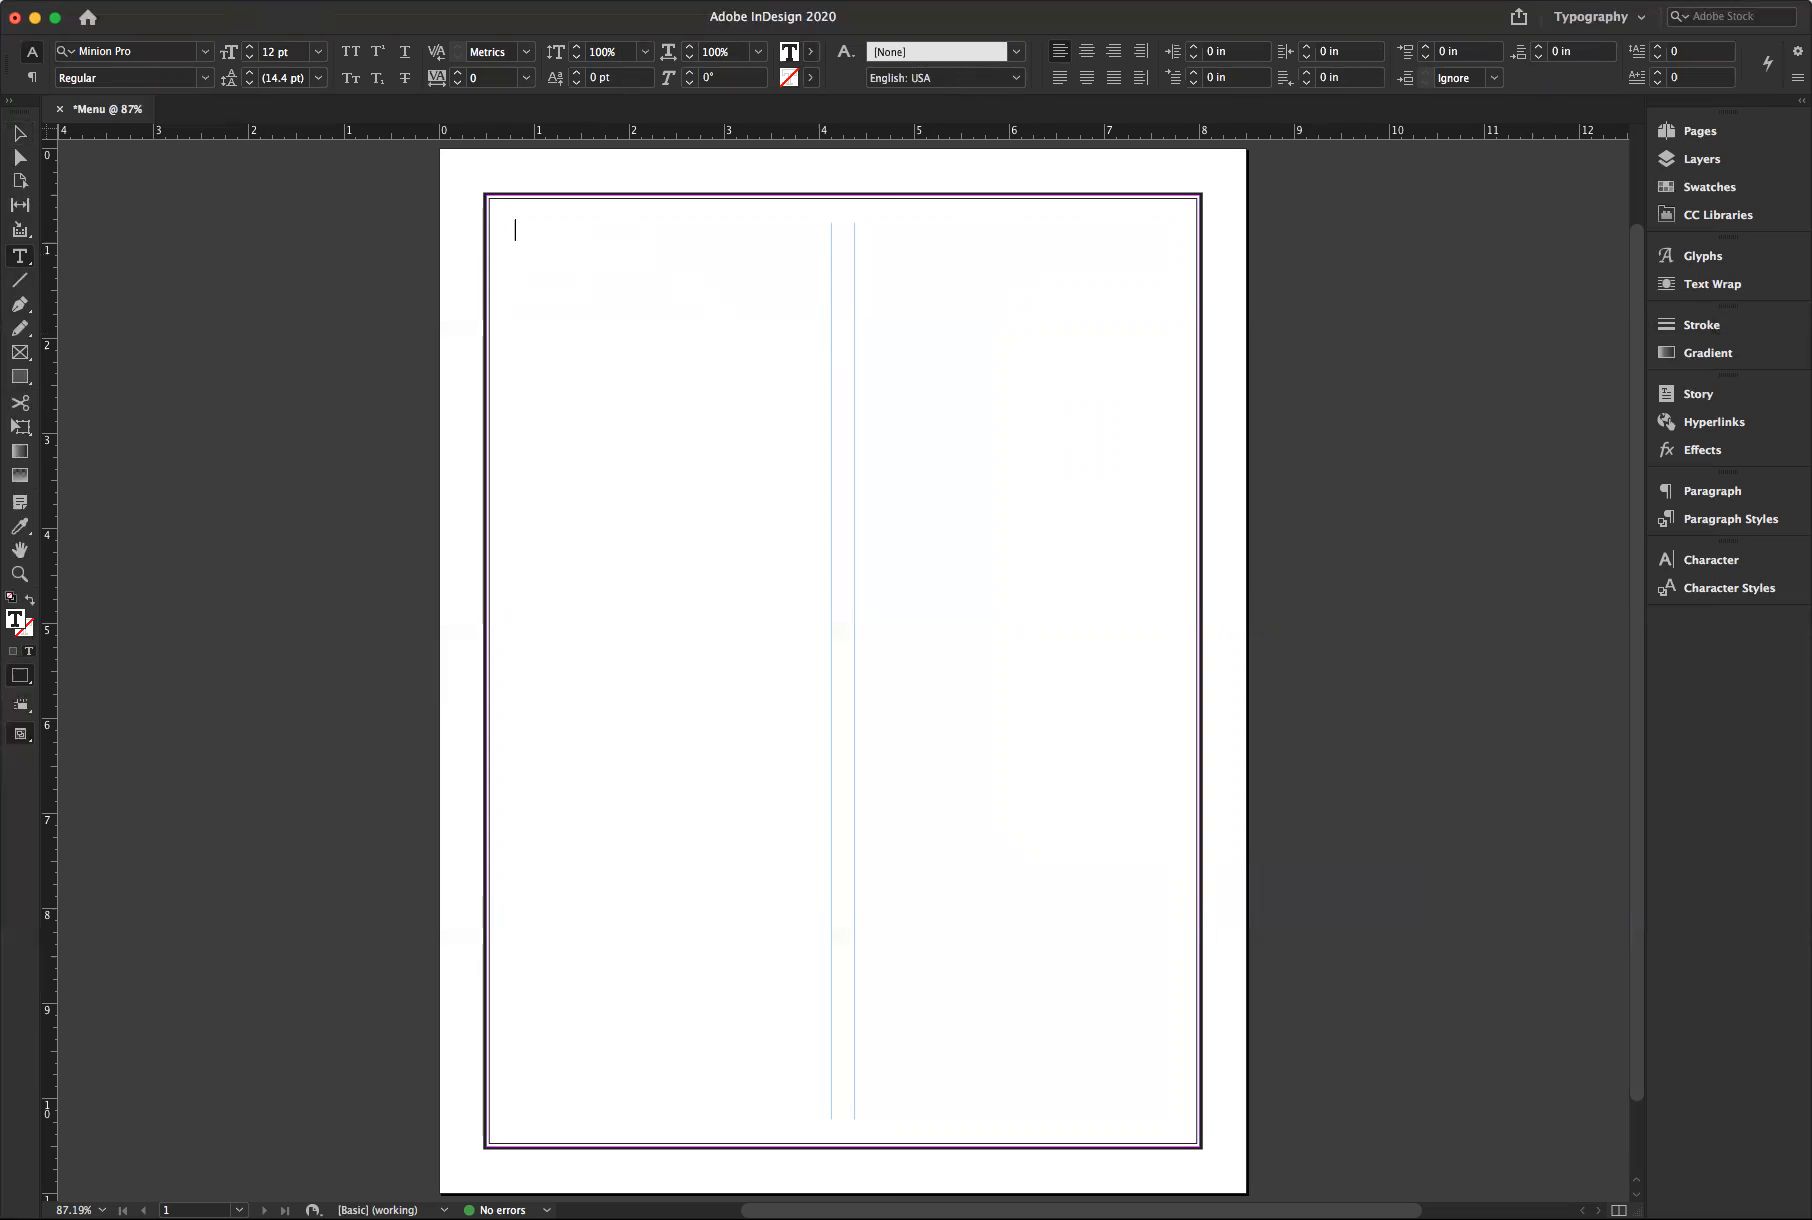
pyautogui.click(146, 0)
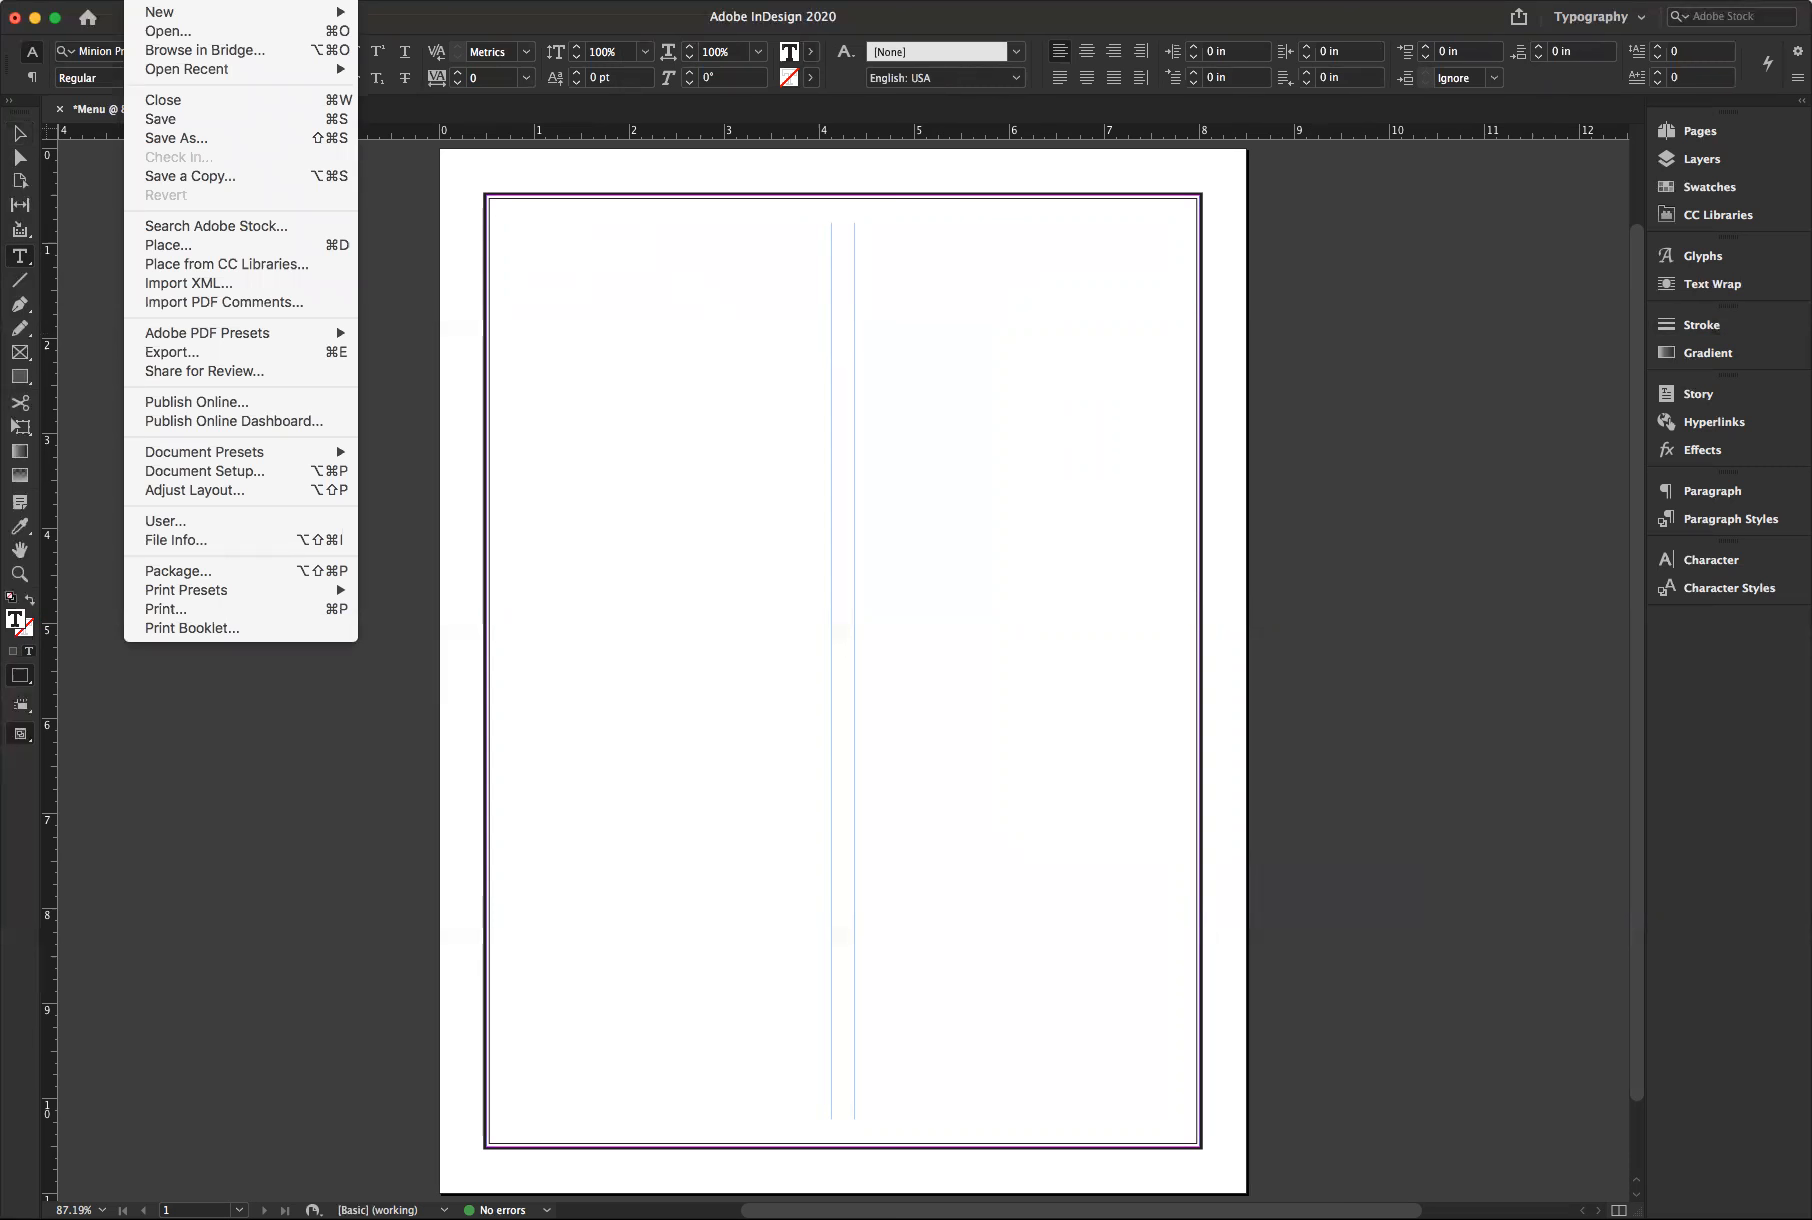
pyautogui.click(183, 246)
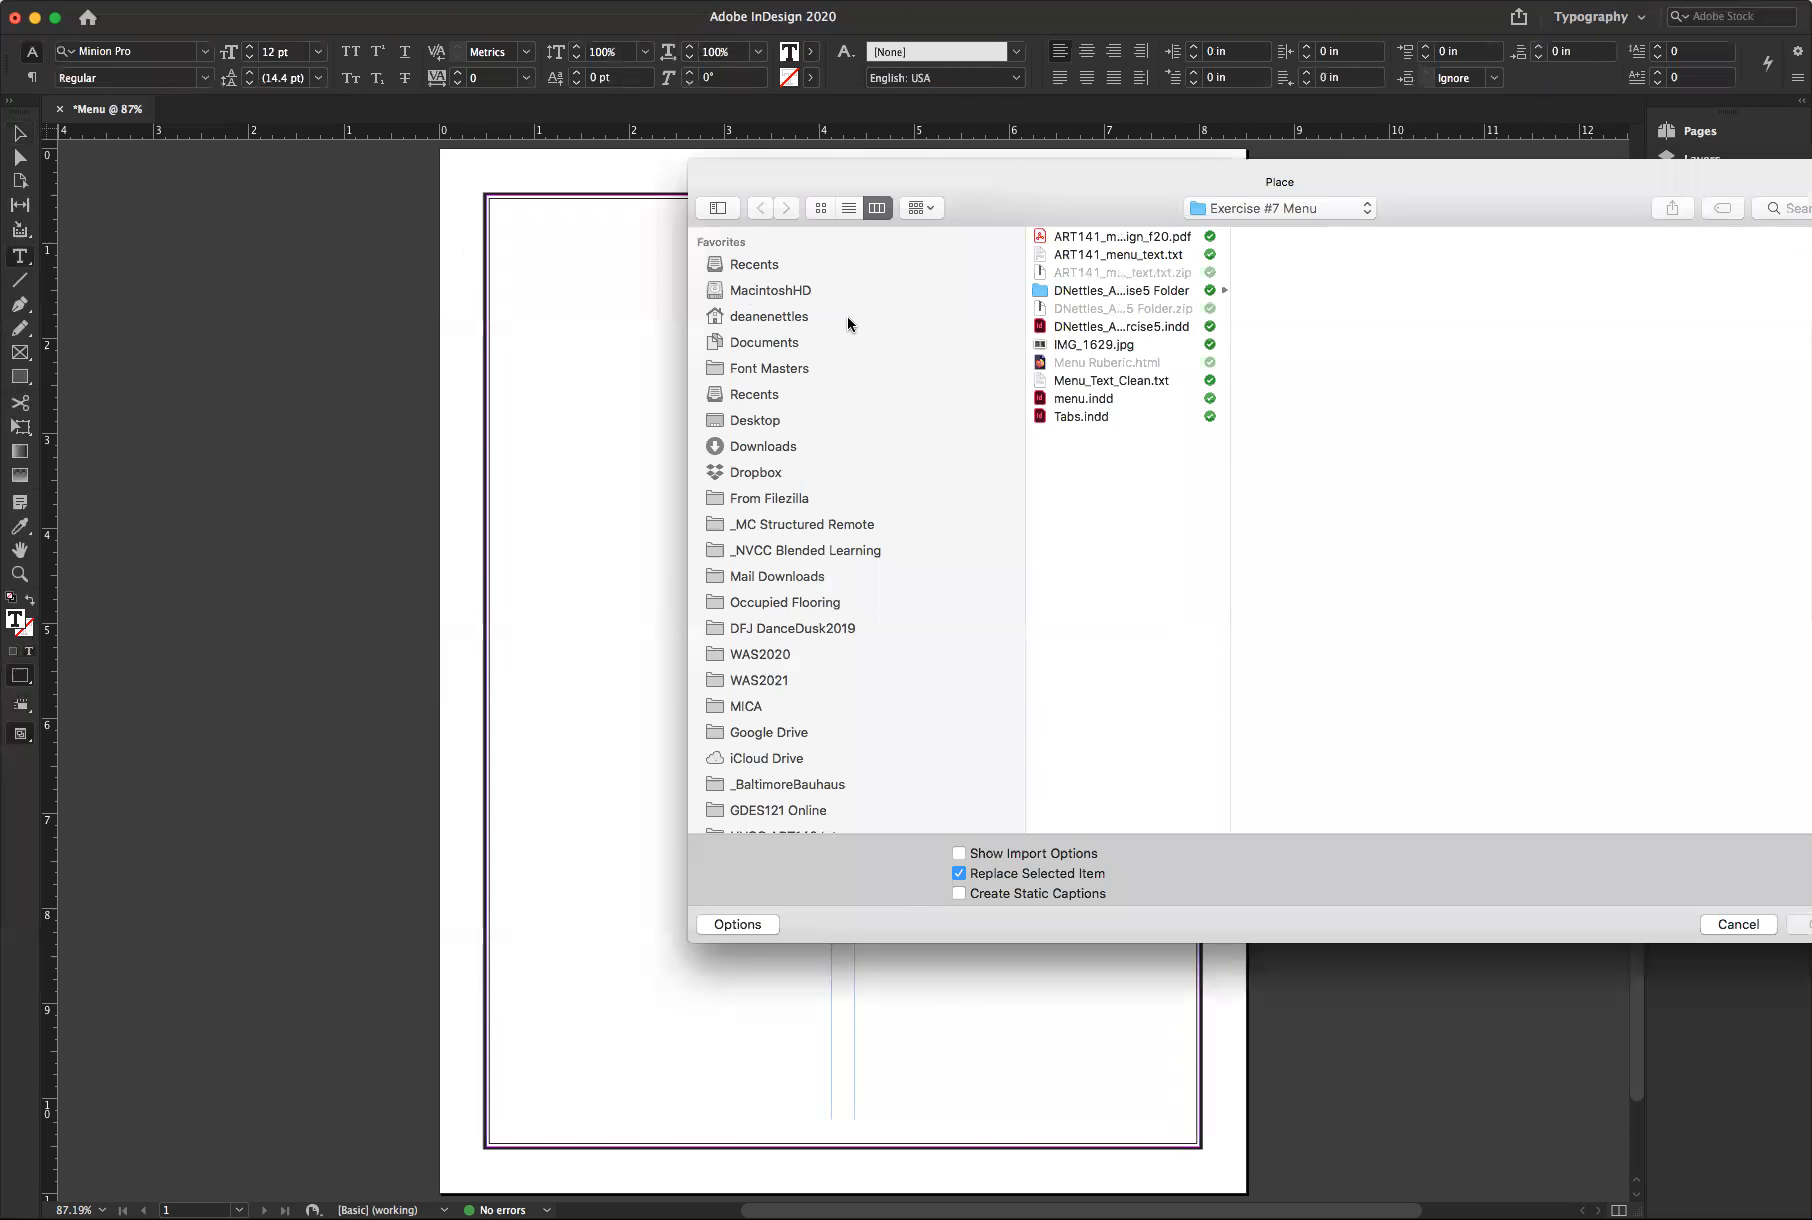
pyautogui.click(1105, 254)
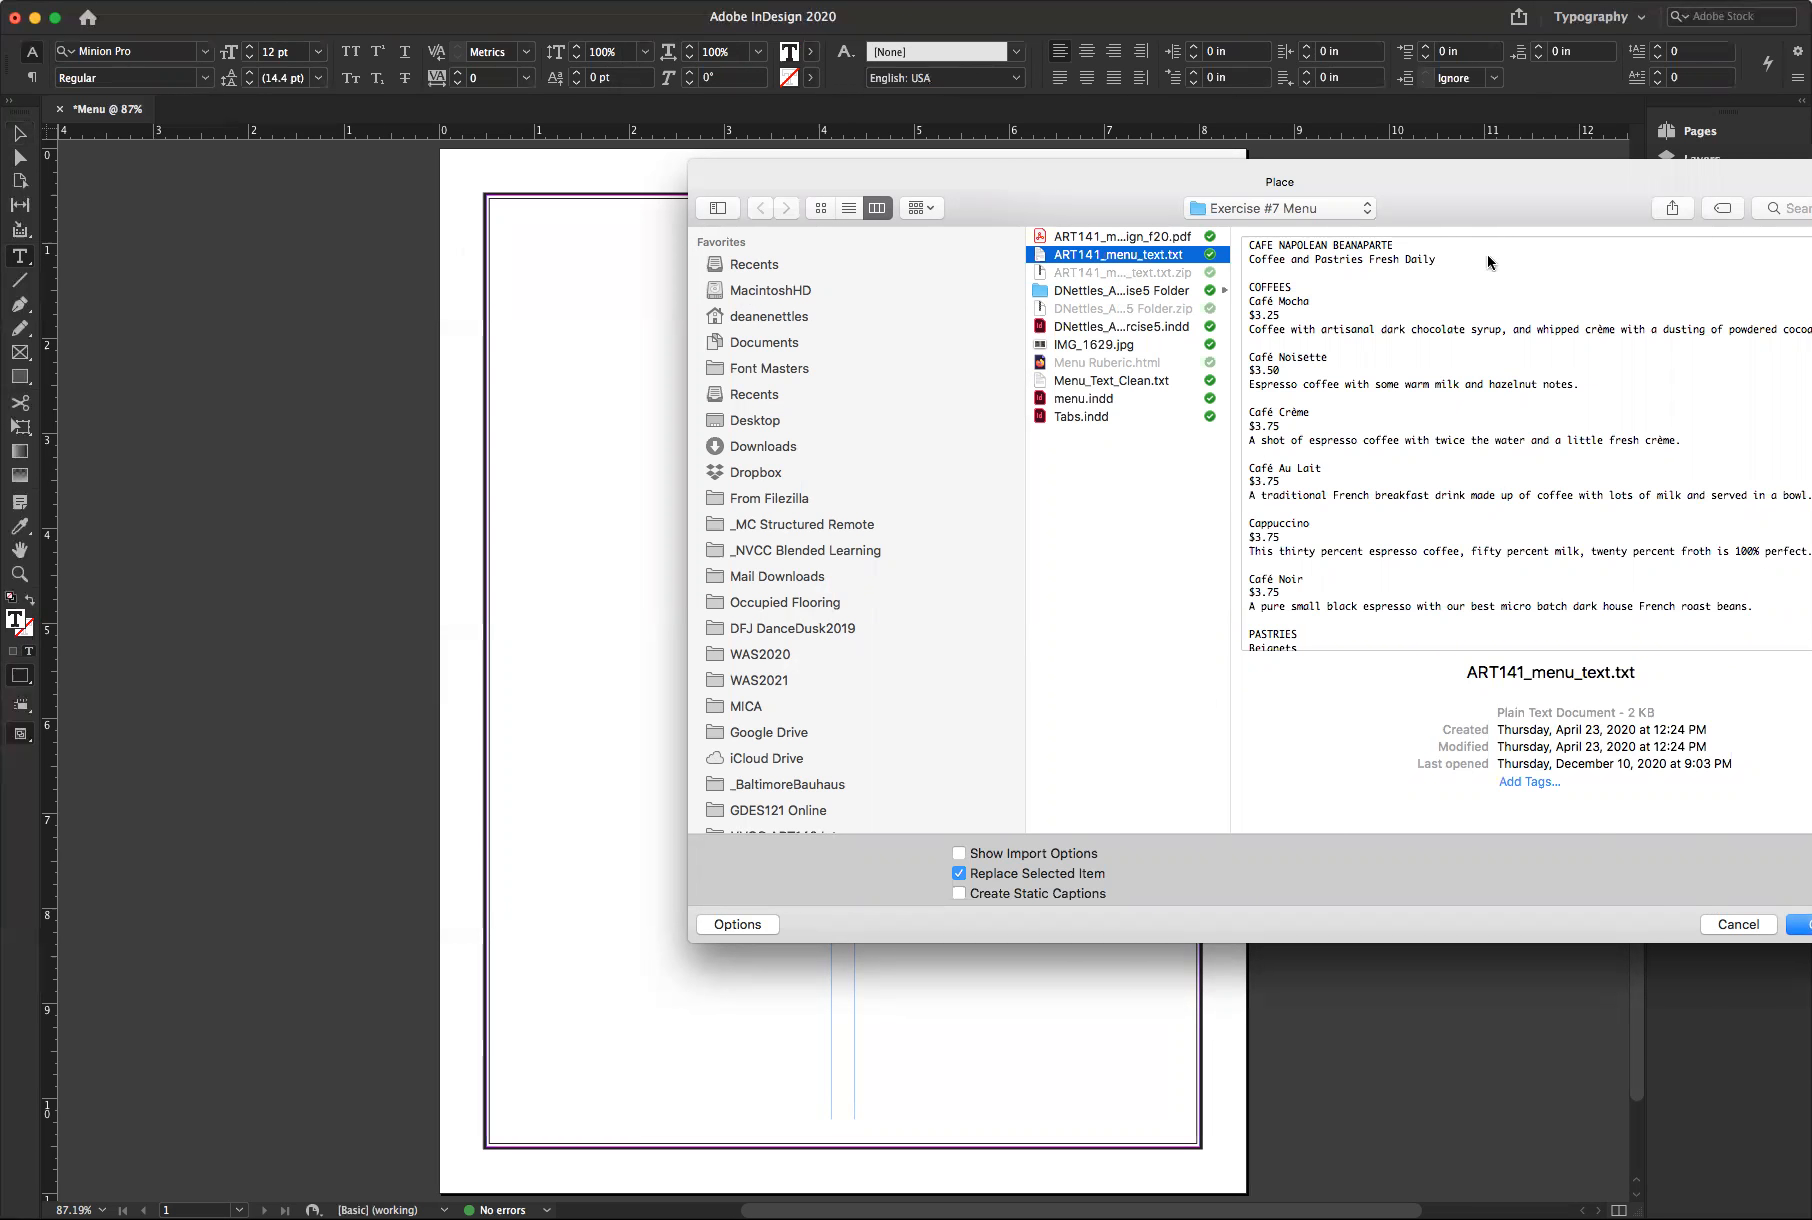
pyautogui.moveTo(1480, 184); pyautogui.dragTo(1373, 189)
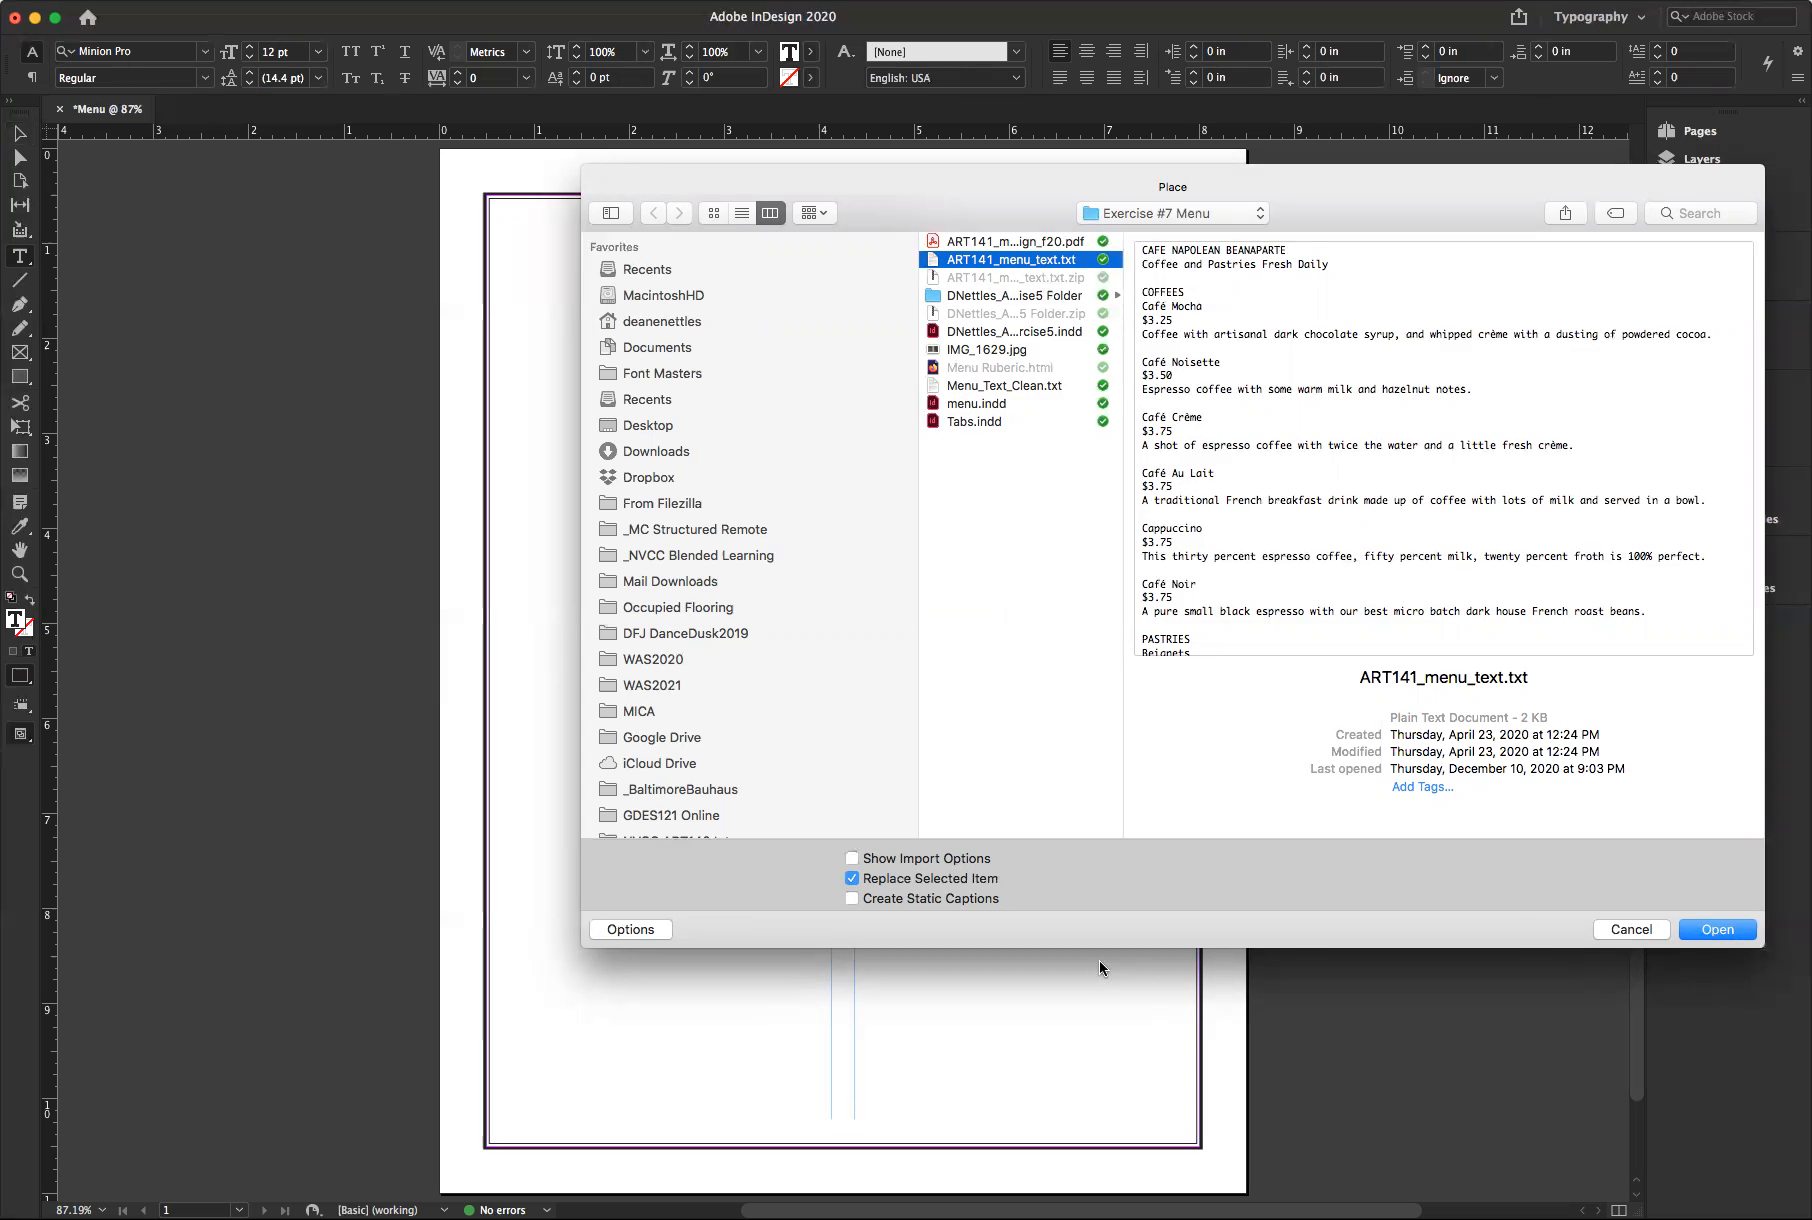
pyautogui.click(852, 859)
pyautogui.click(1718, 930)
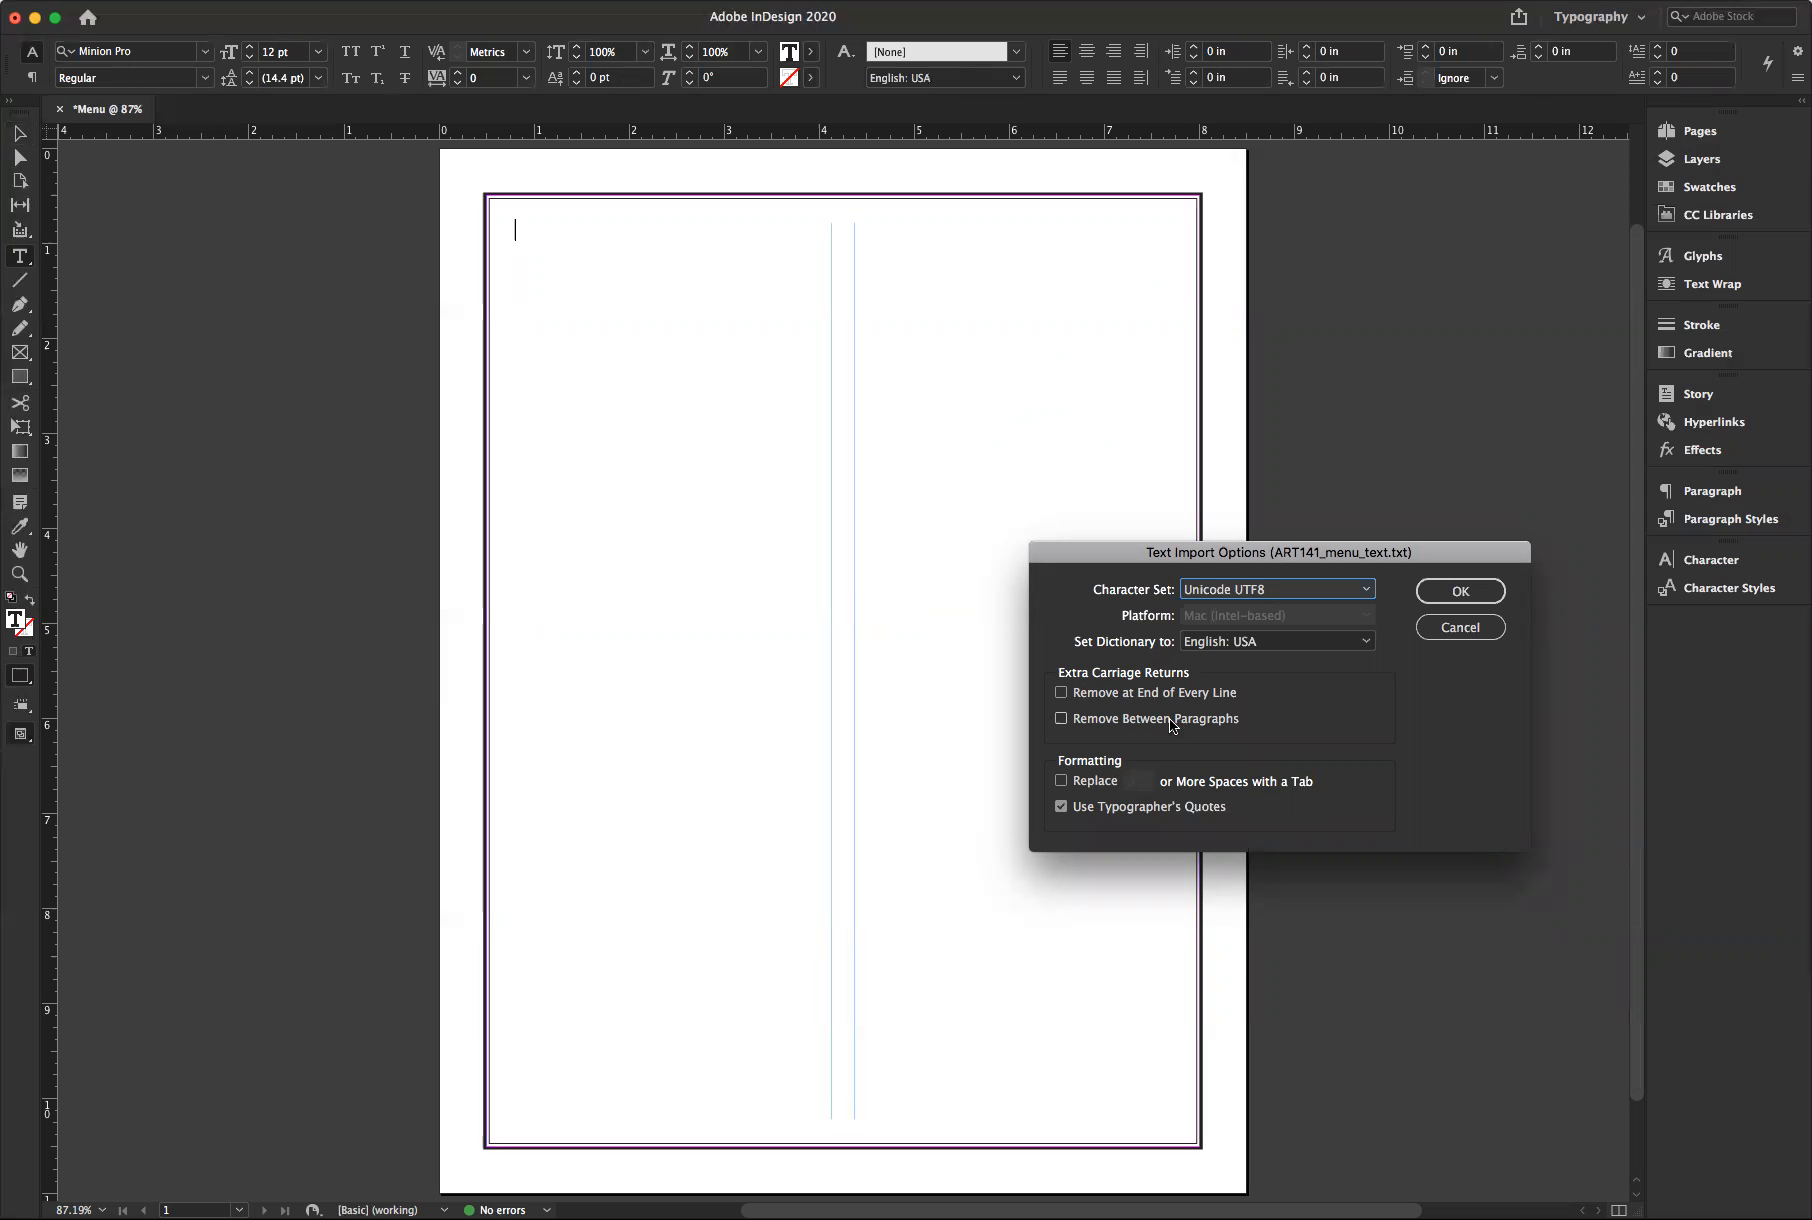
pyautogui.click(1461, 592)
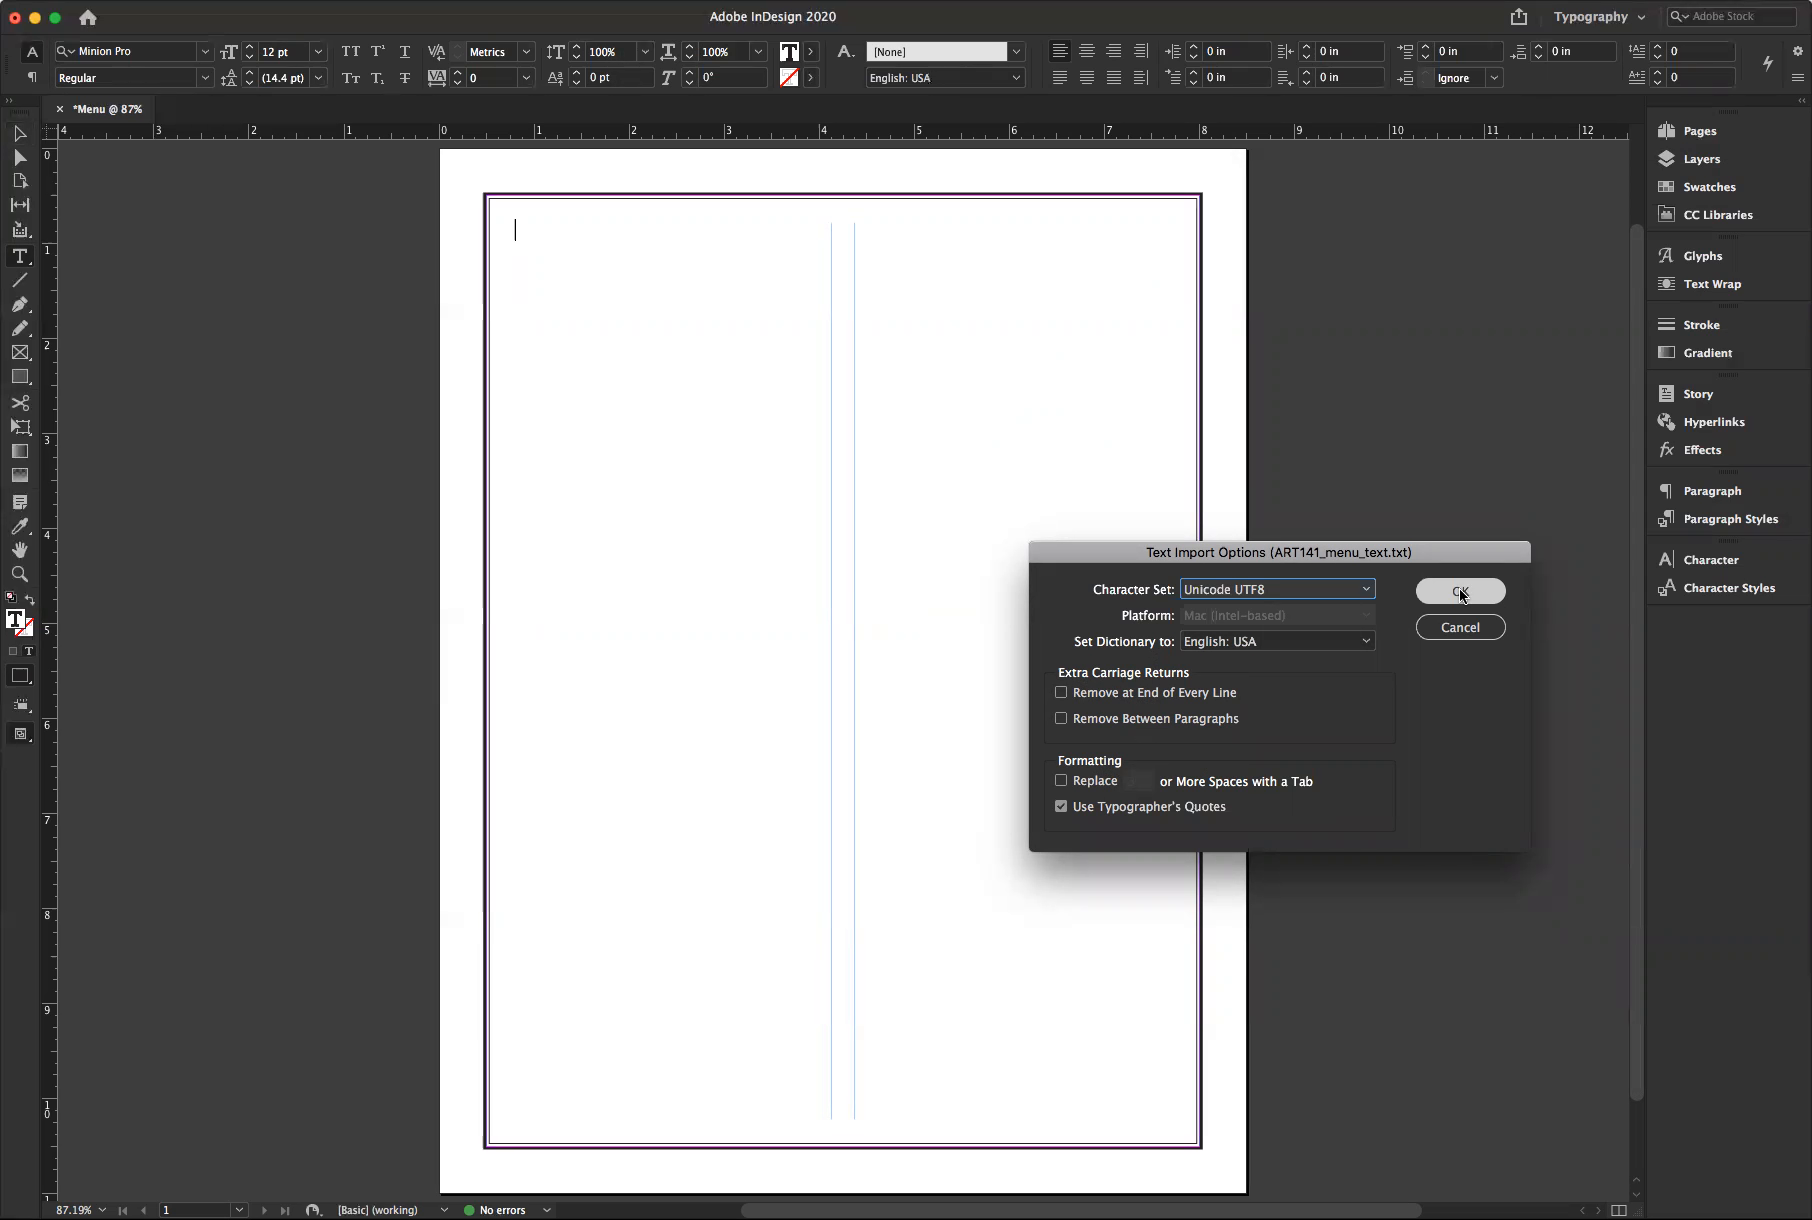
pyautogui.click(1460, 592)
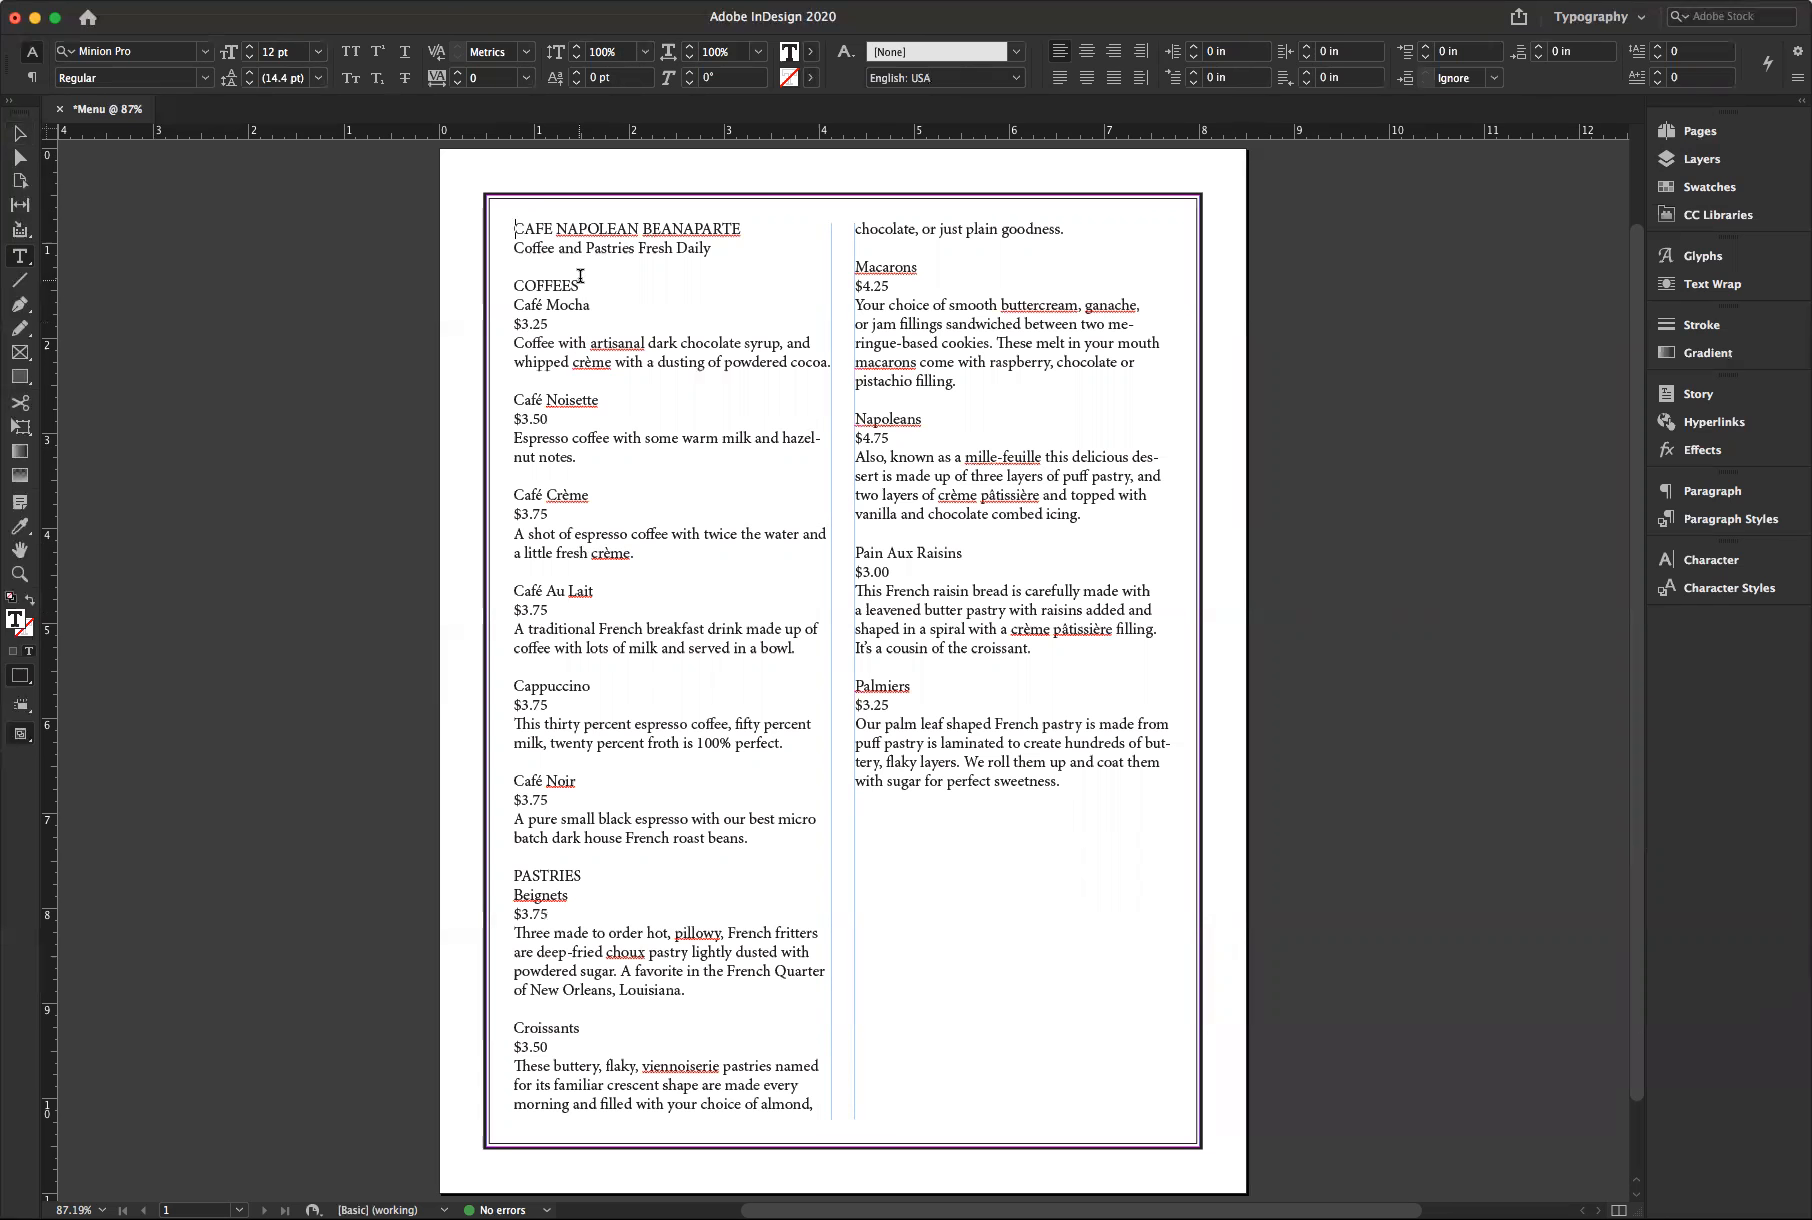
# Show the hidden characters in the placed menu text
pyautogui.hscroll(-2, 484, 264)
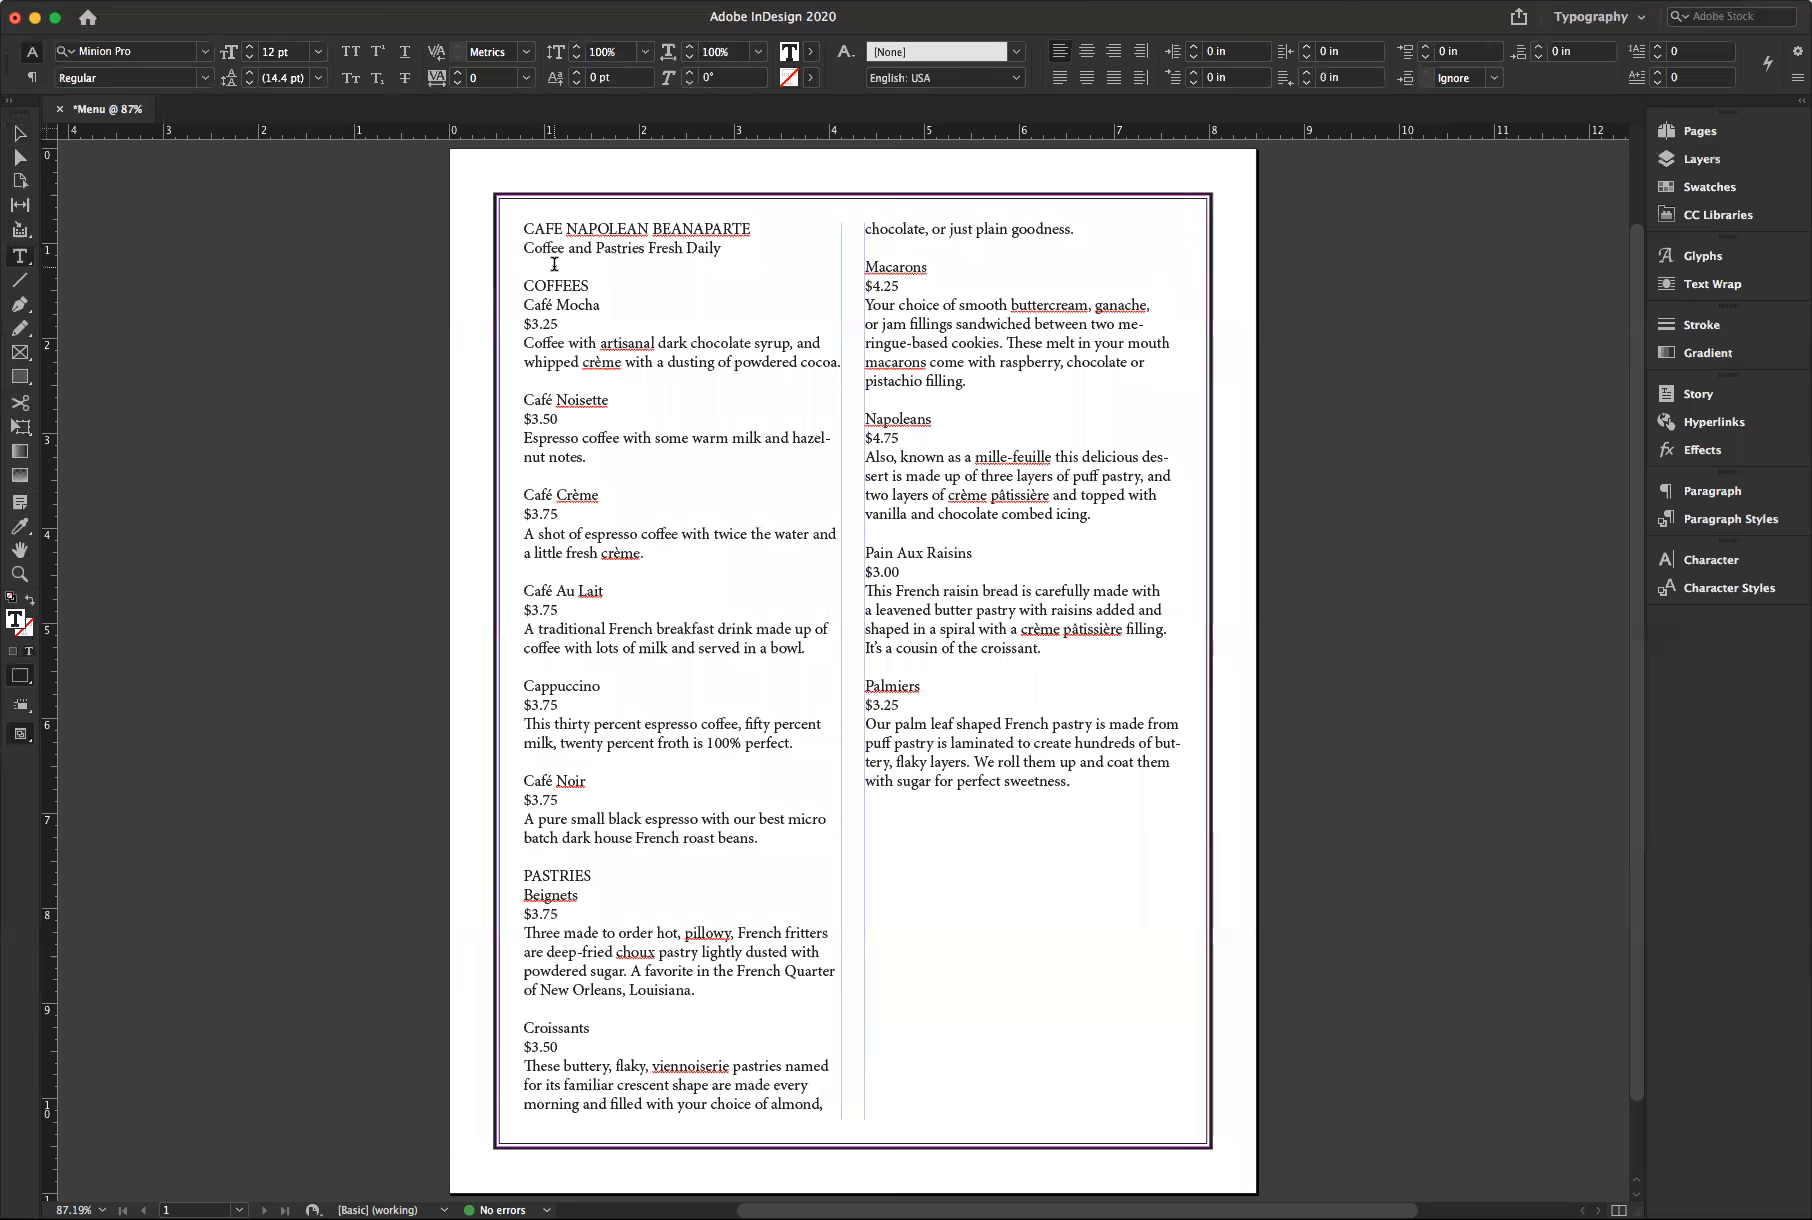
pyautogui.hscroll(1, 556, 266)
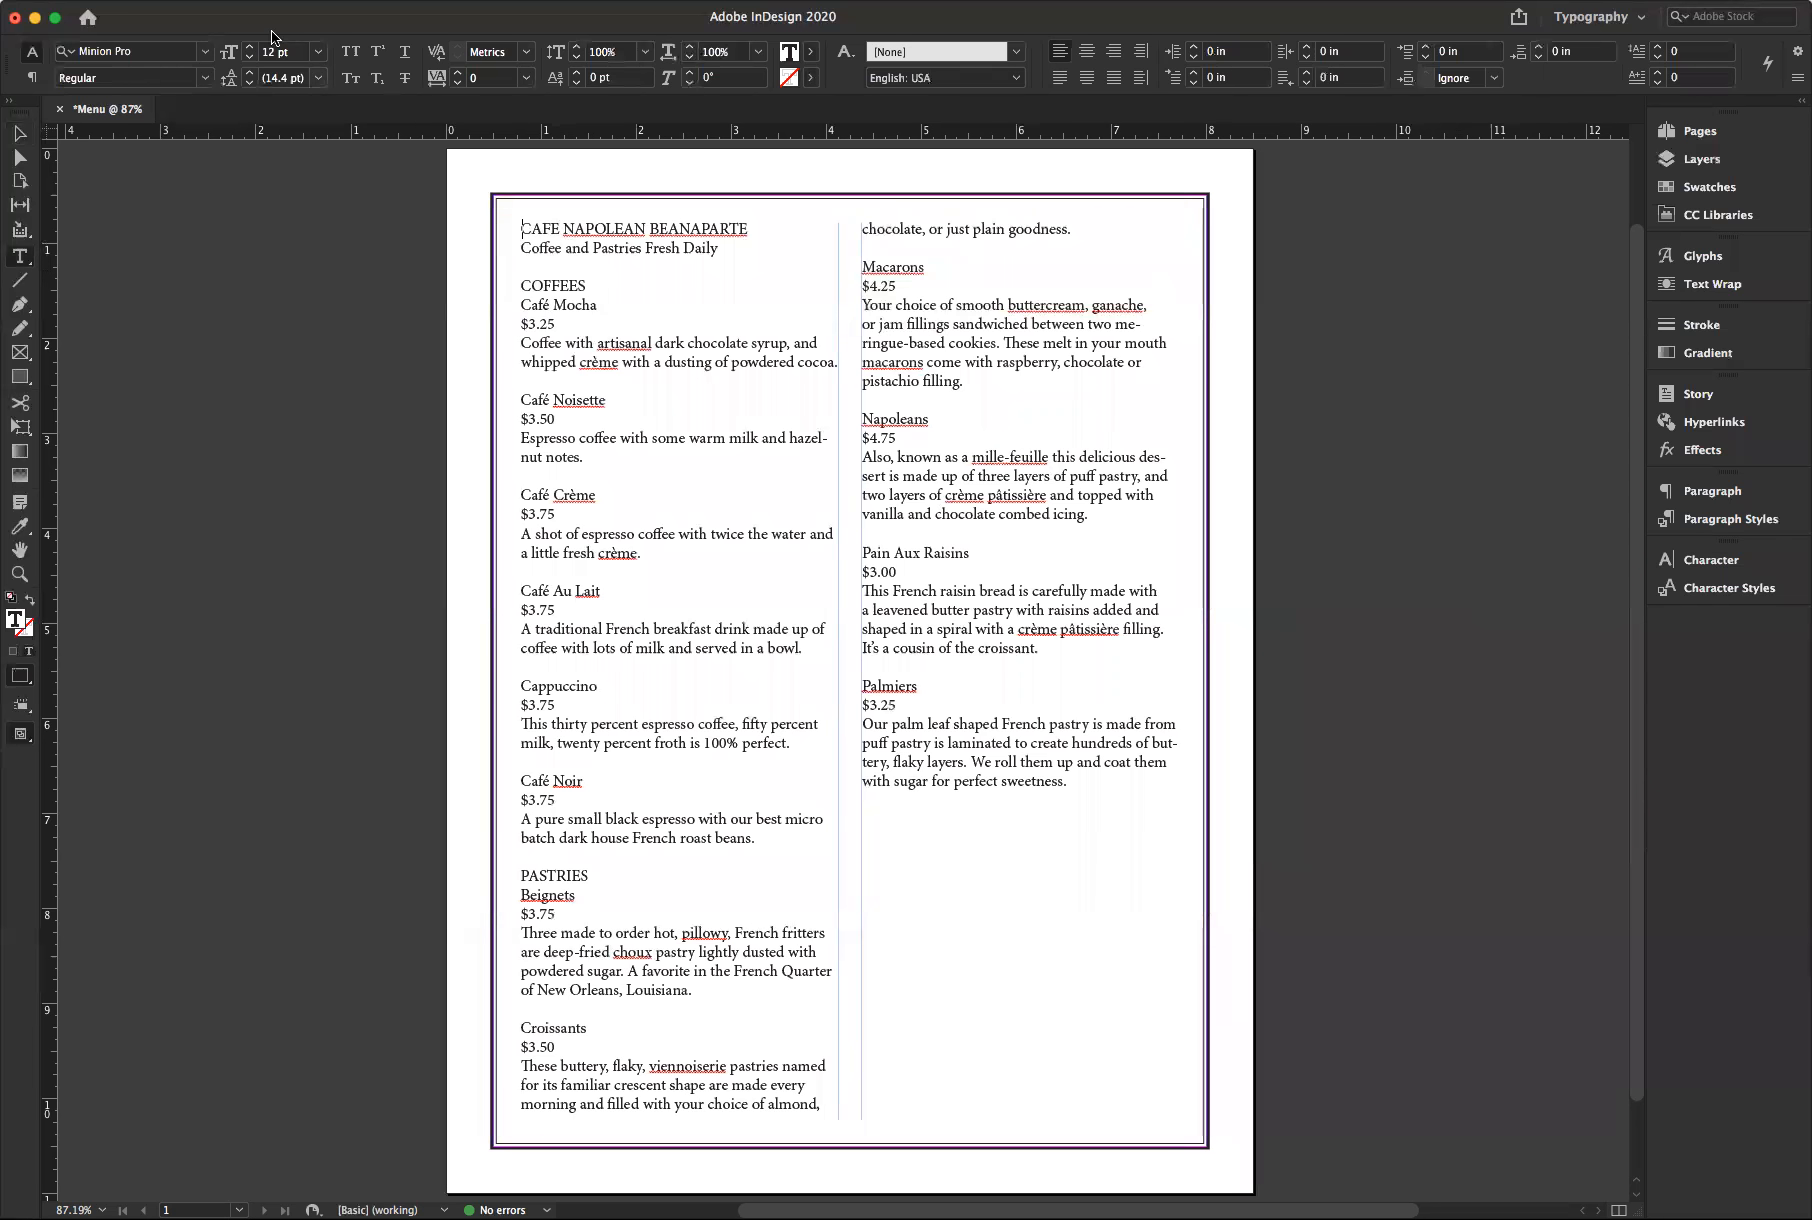
pyautogui.click(285, 0)
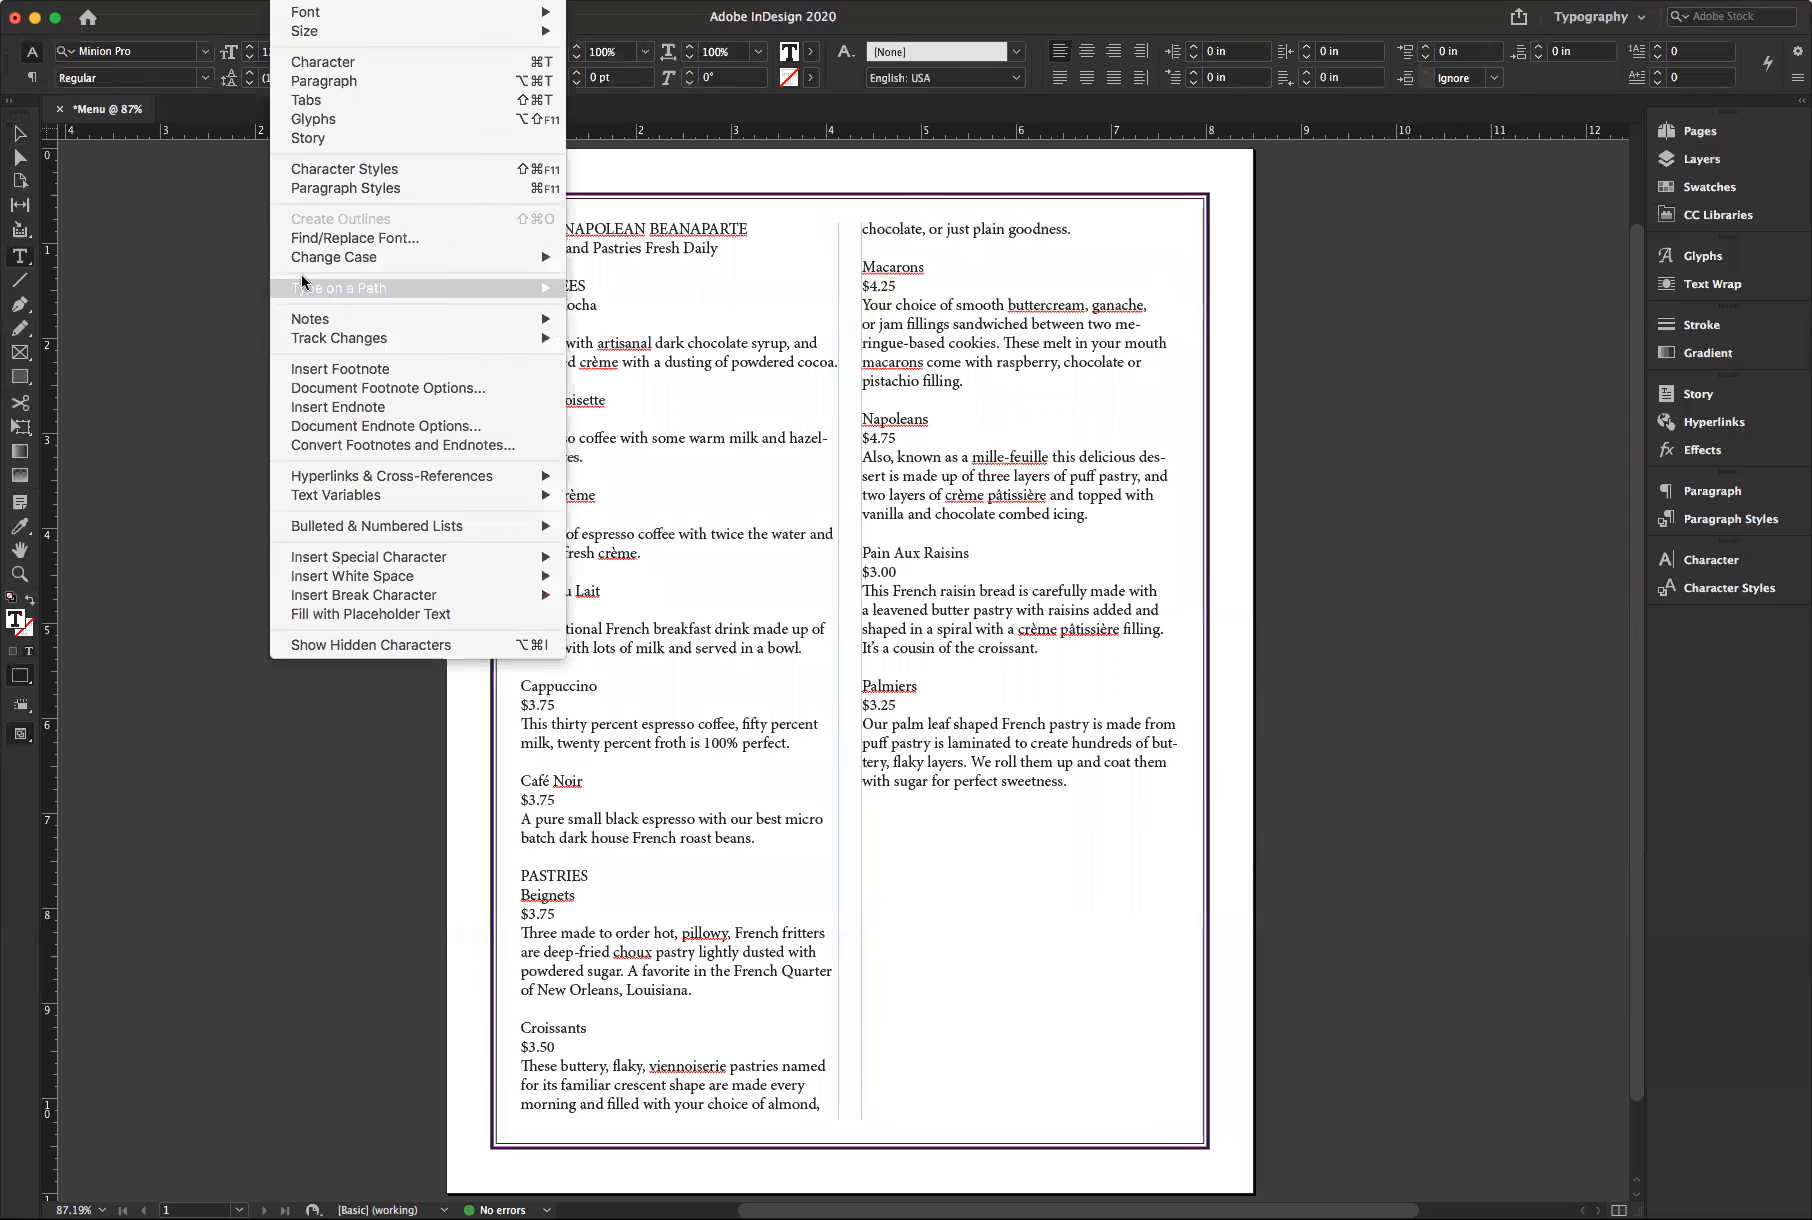
pyautogui.click(347, 645)
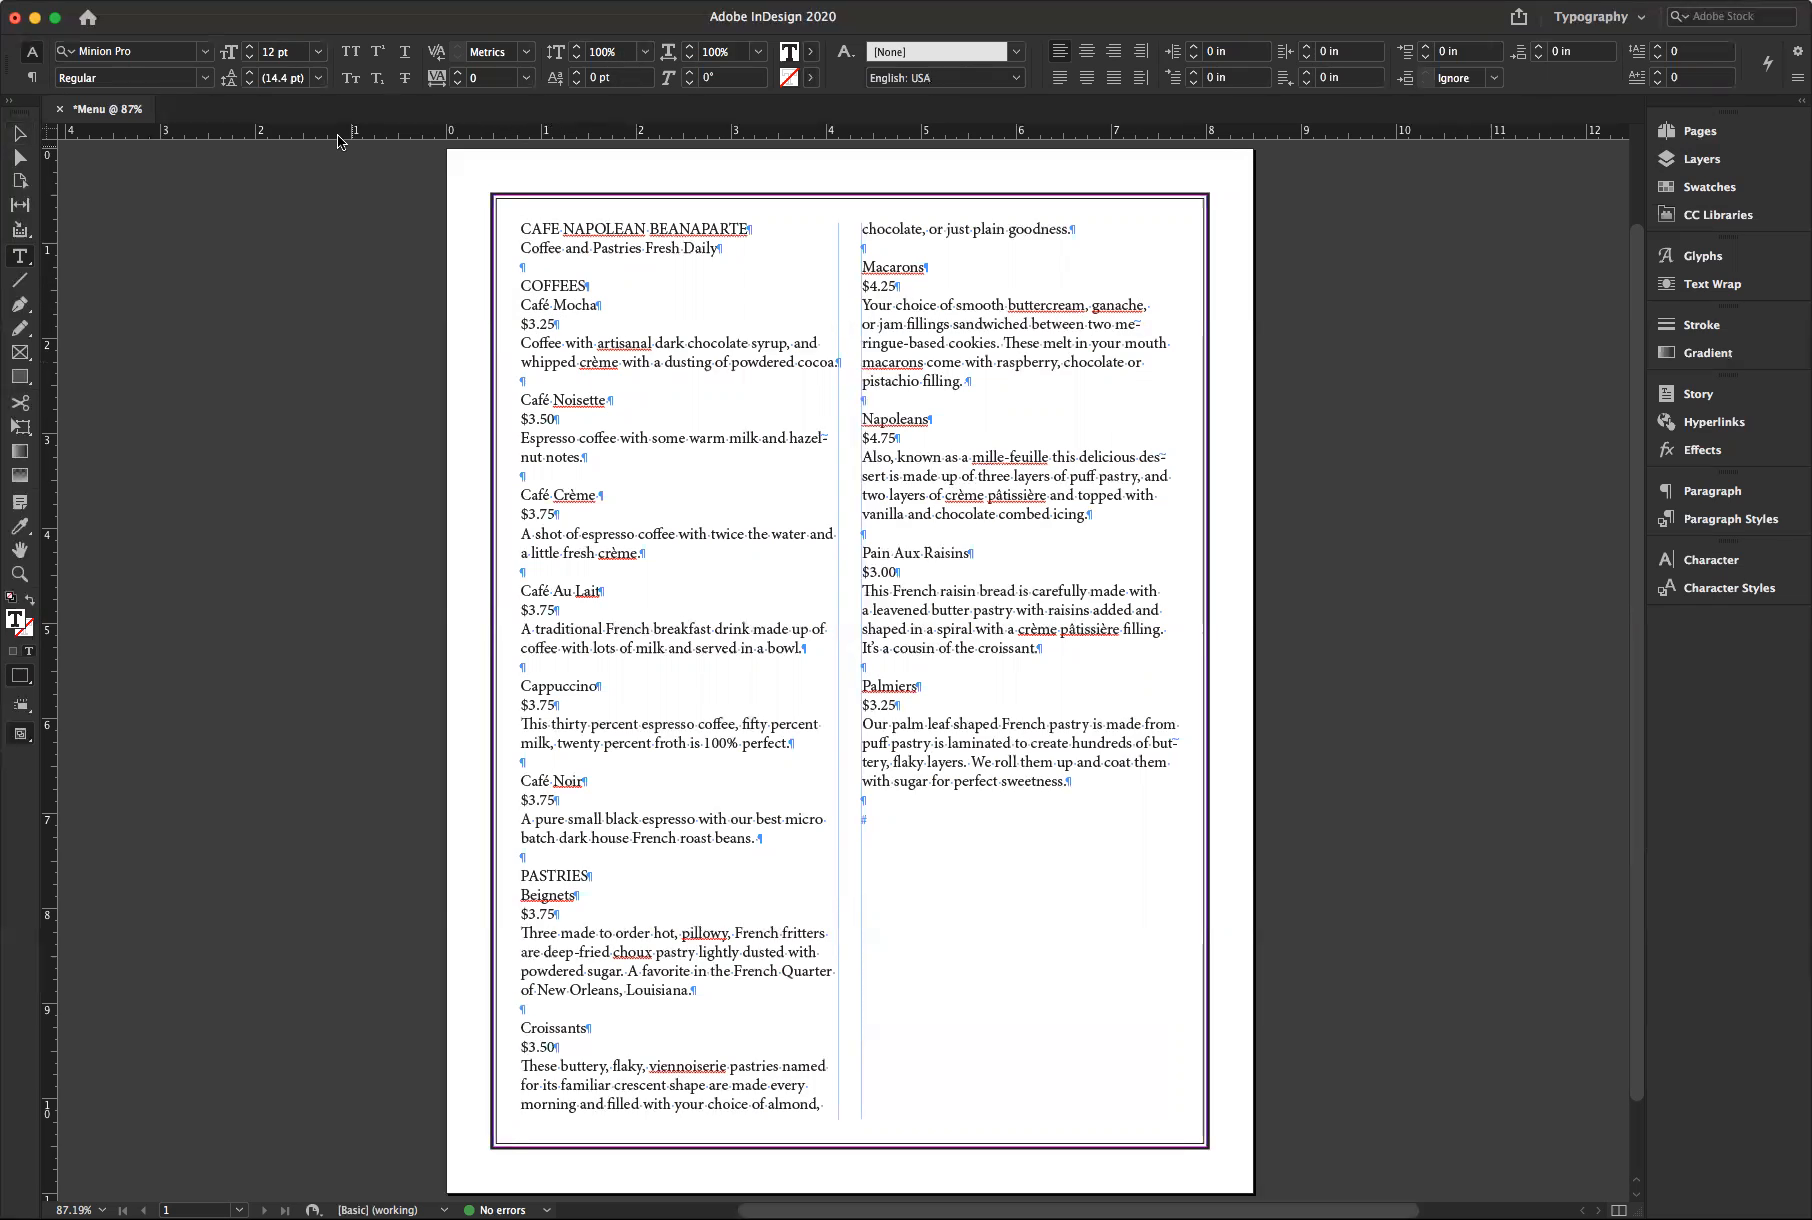
# Open Find/Change and clear the existing search and replacement text
pyautogui.click(200, 0)
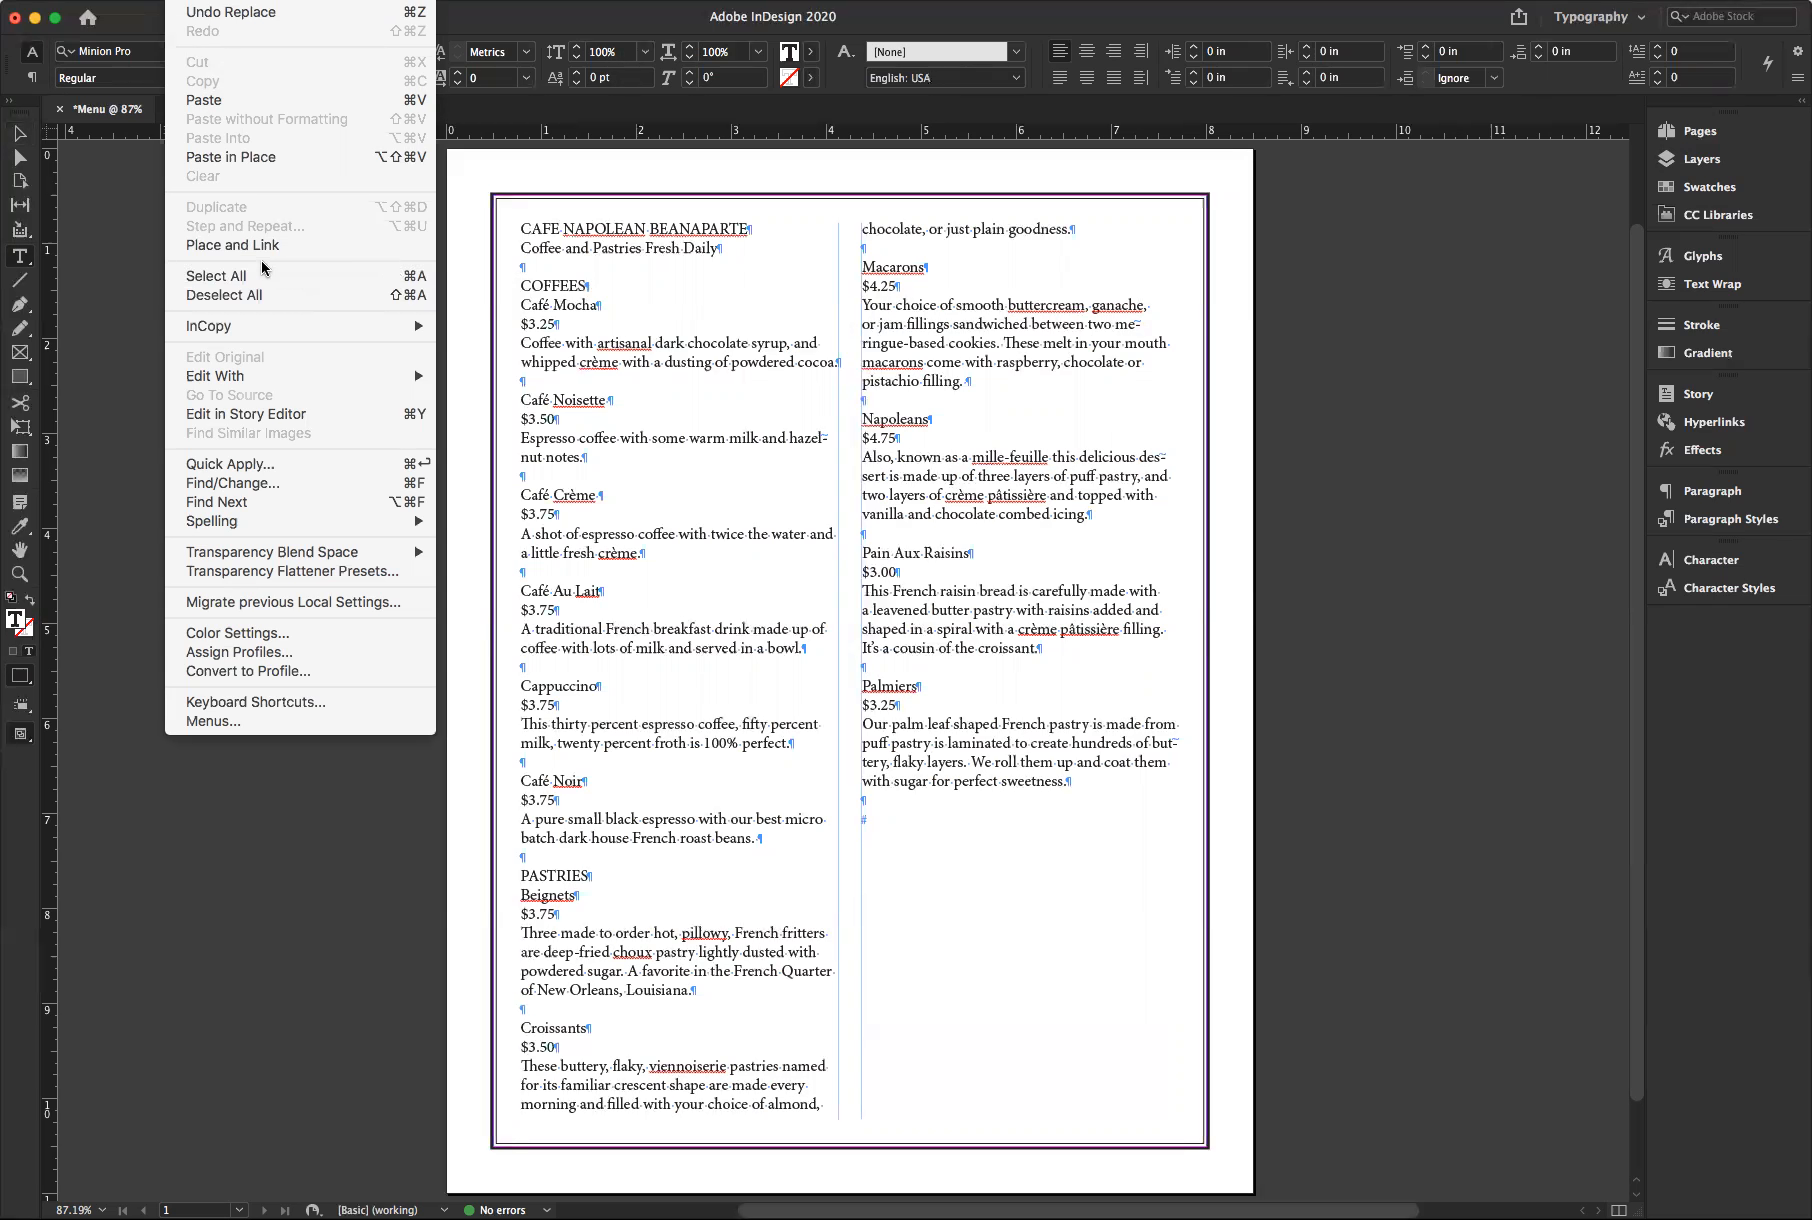
pyautogui.click(231, 485)
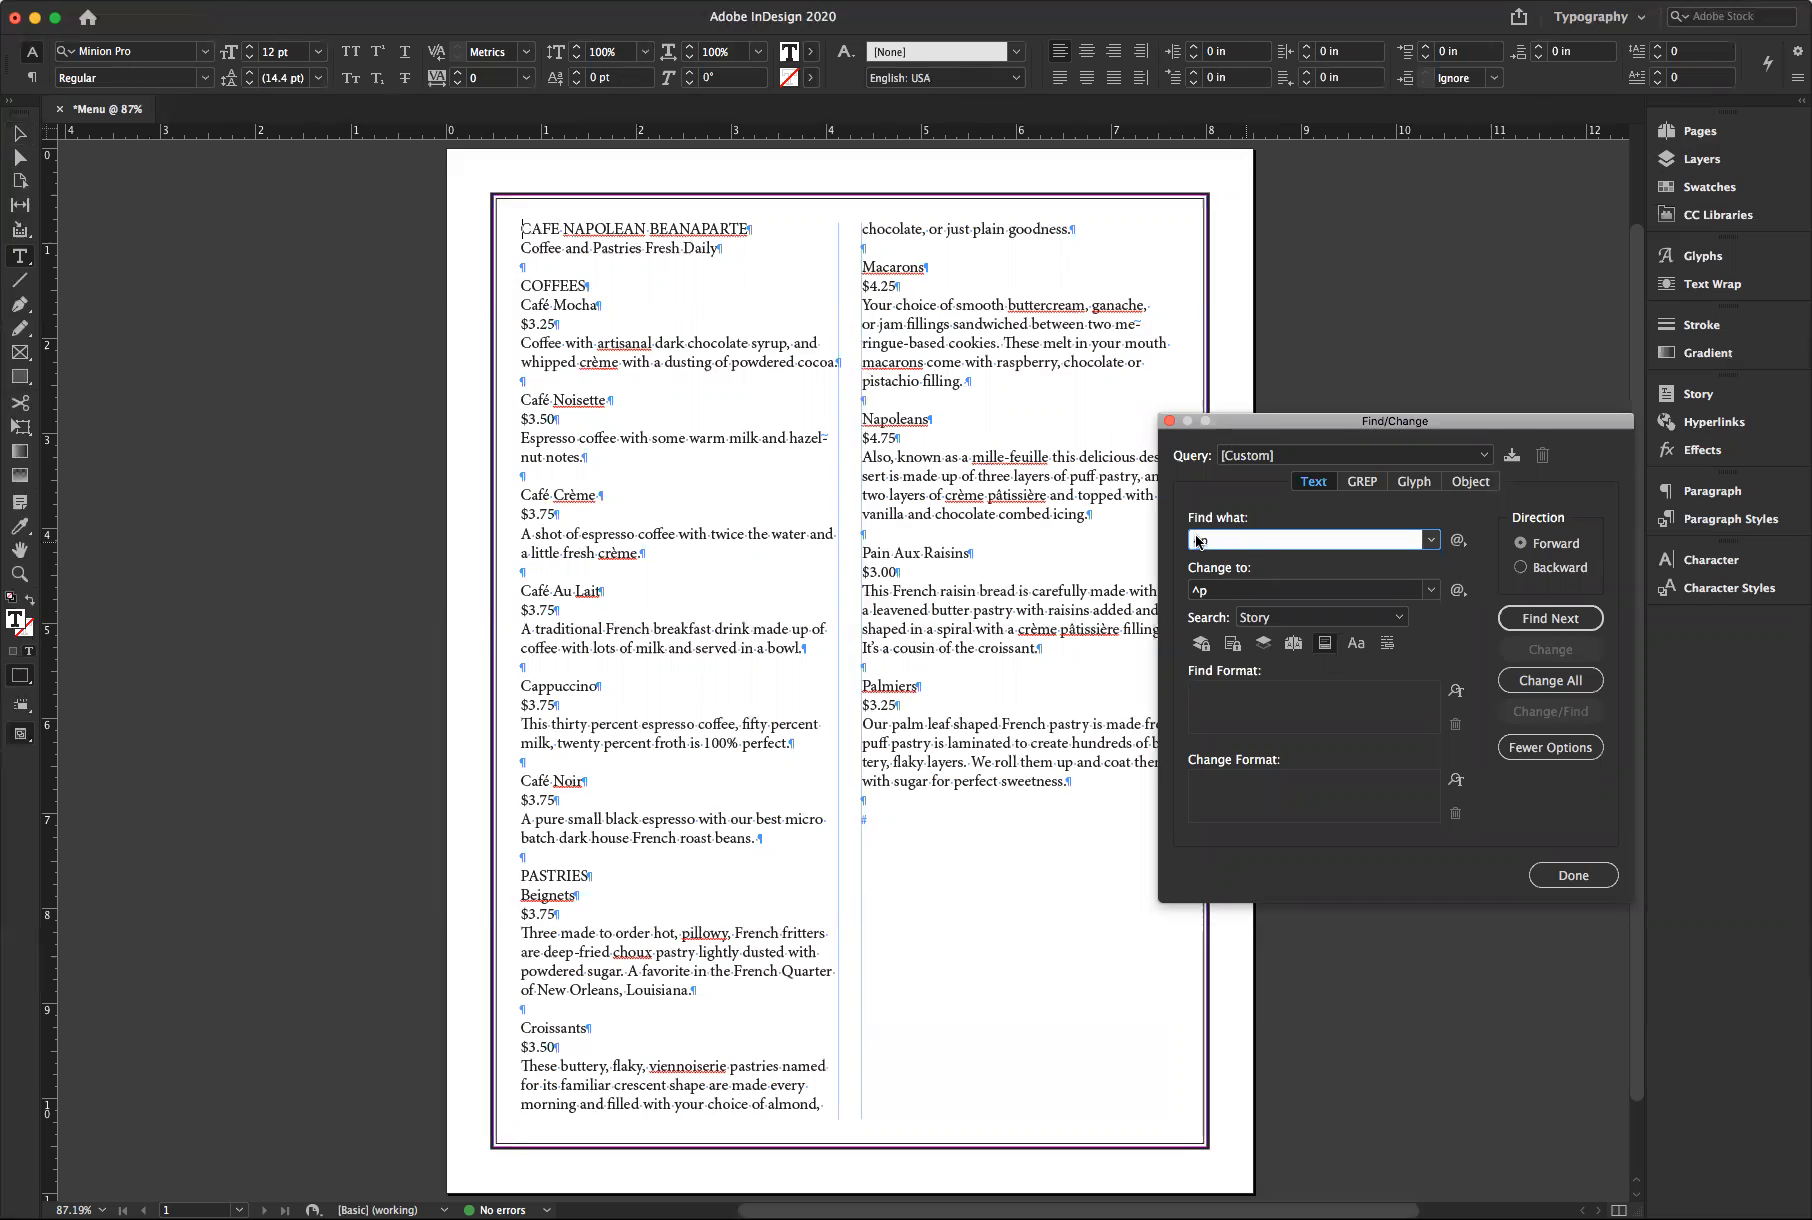
pyautogui.press('BackSpace')
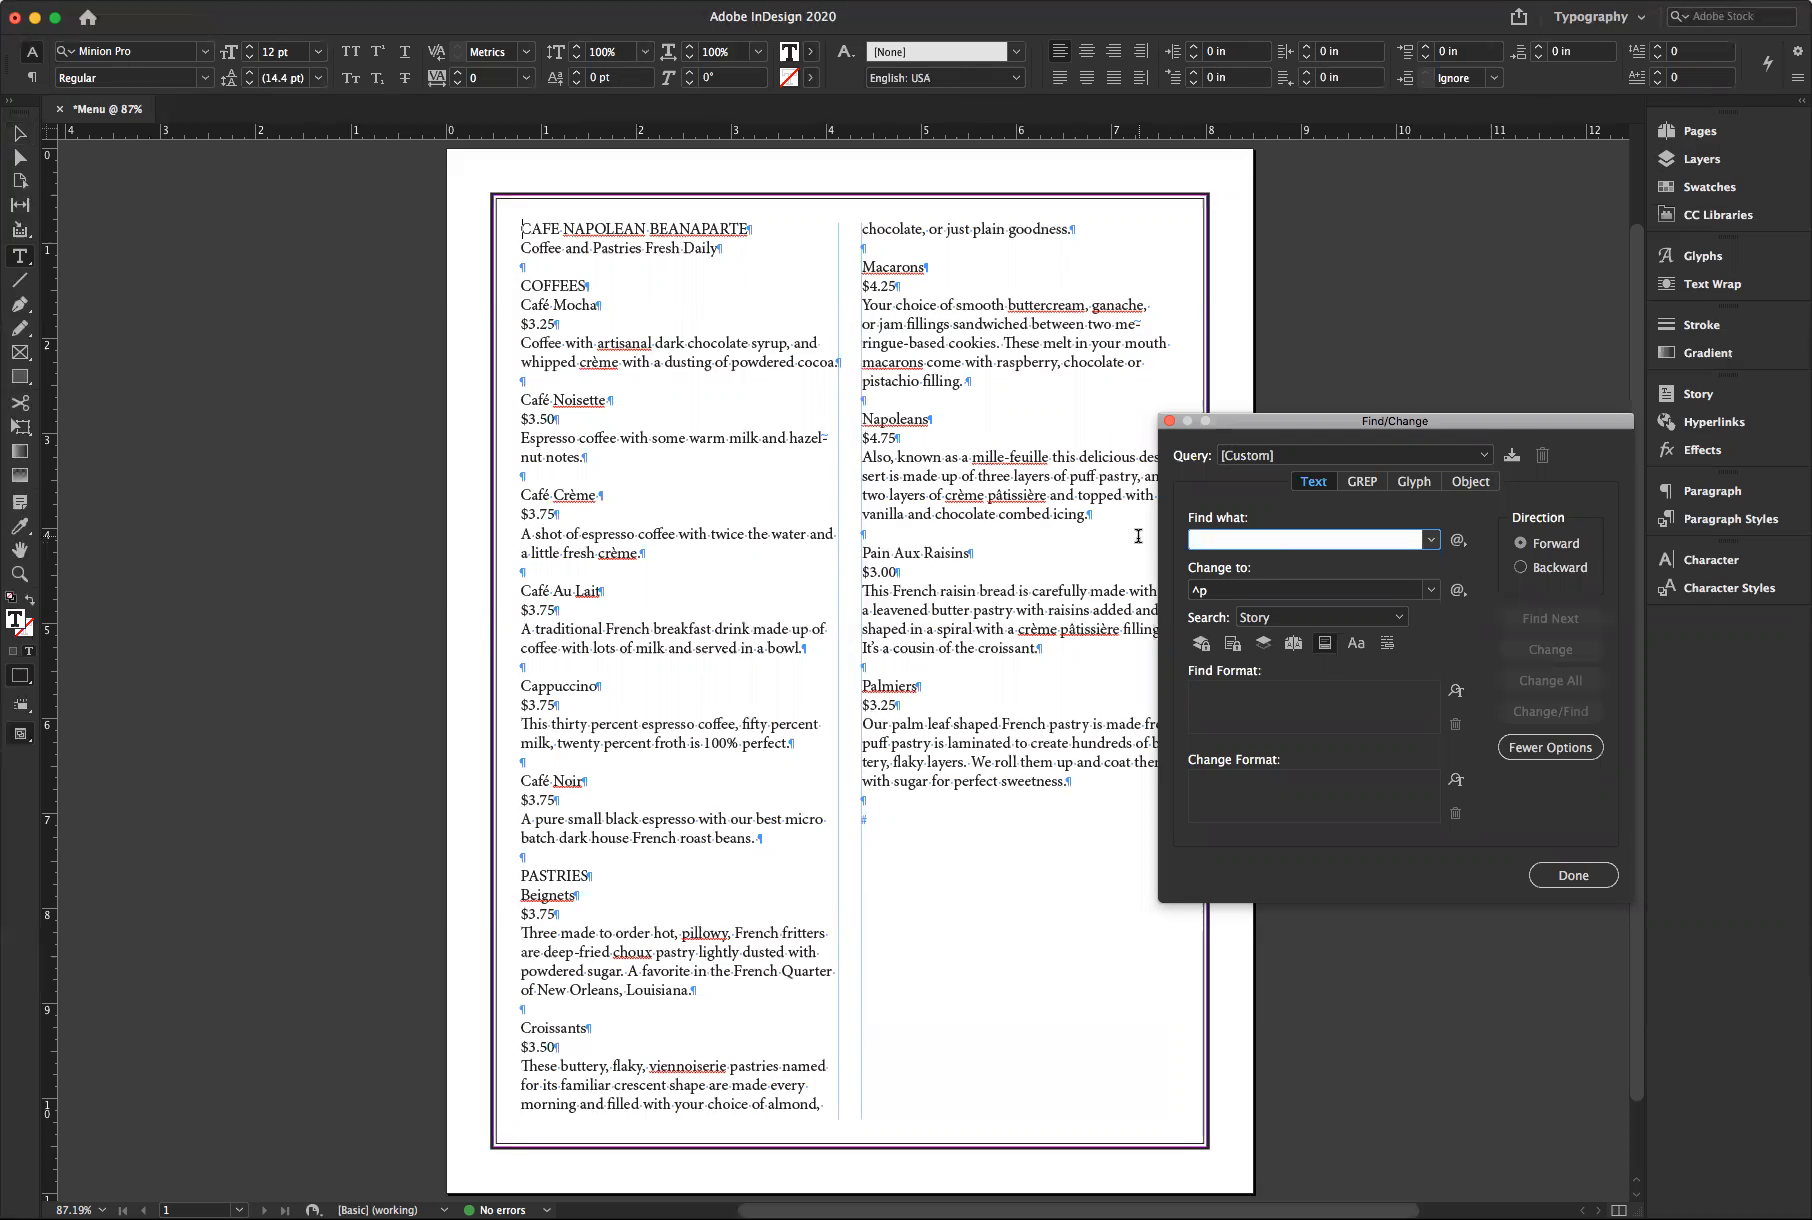
pyautogui.click(1190, 590)
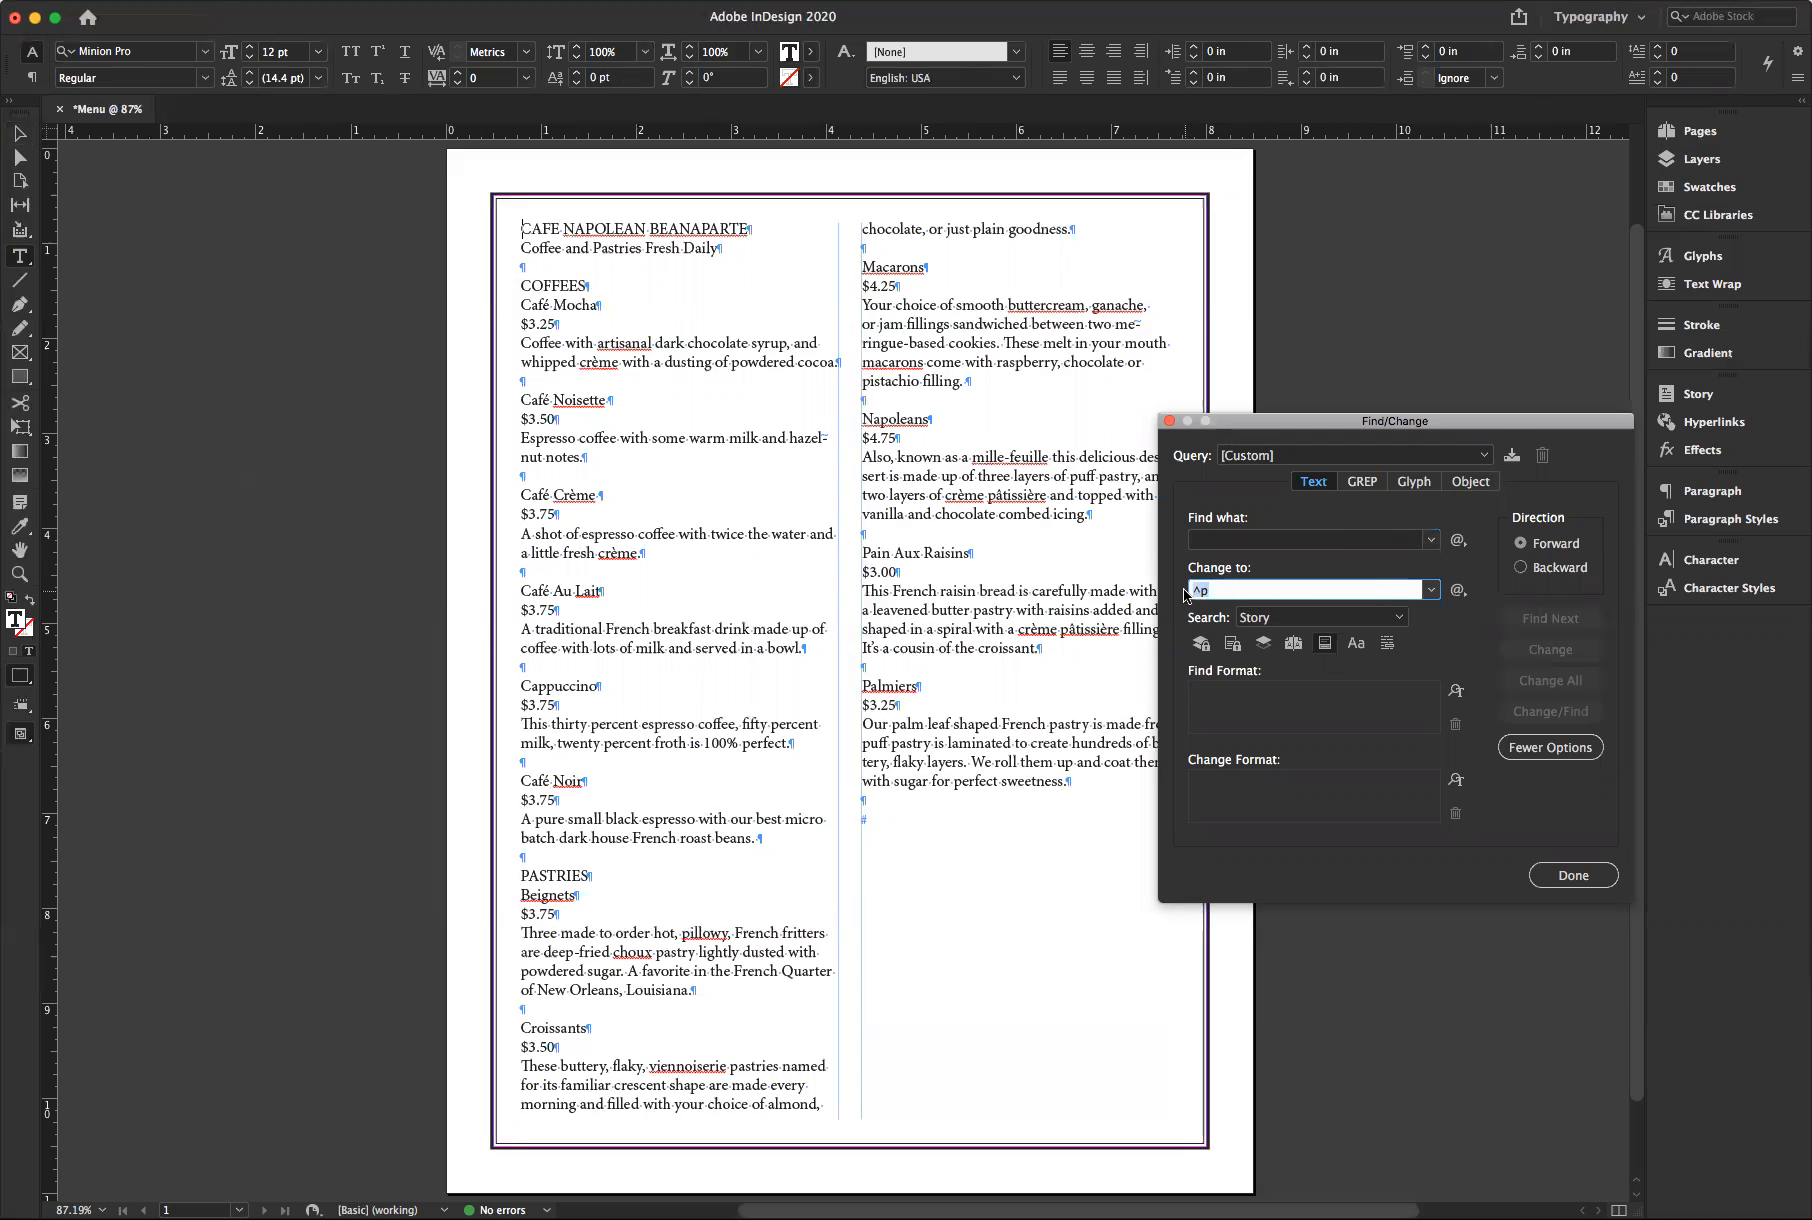
pyautogui.press('BackSpace')
pyautogui.click(1228, 544)
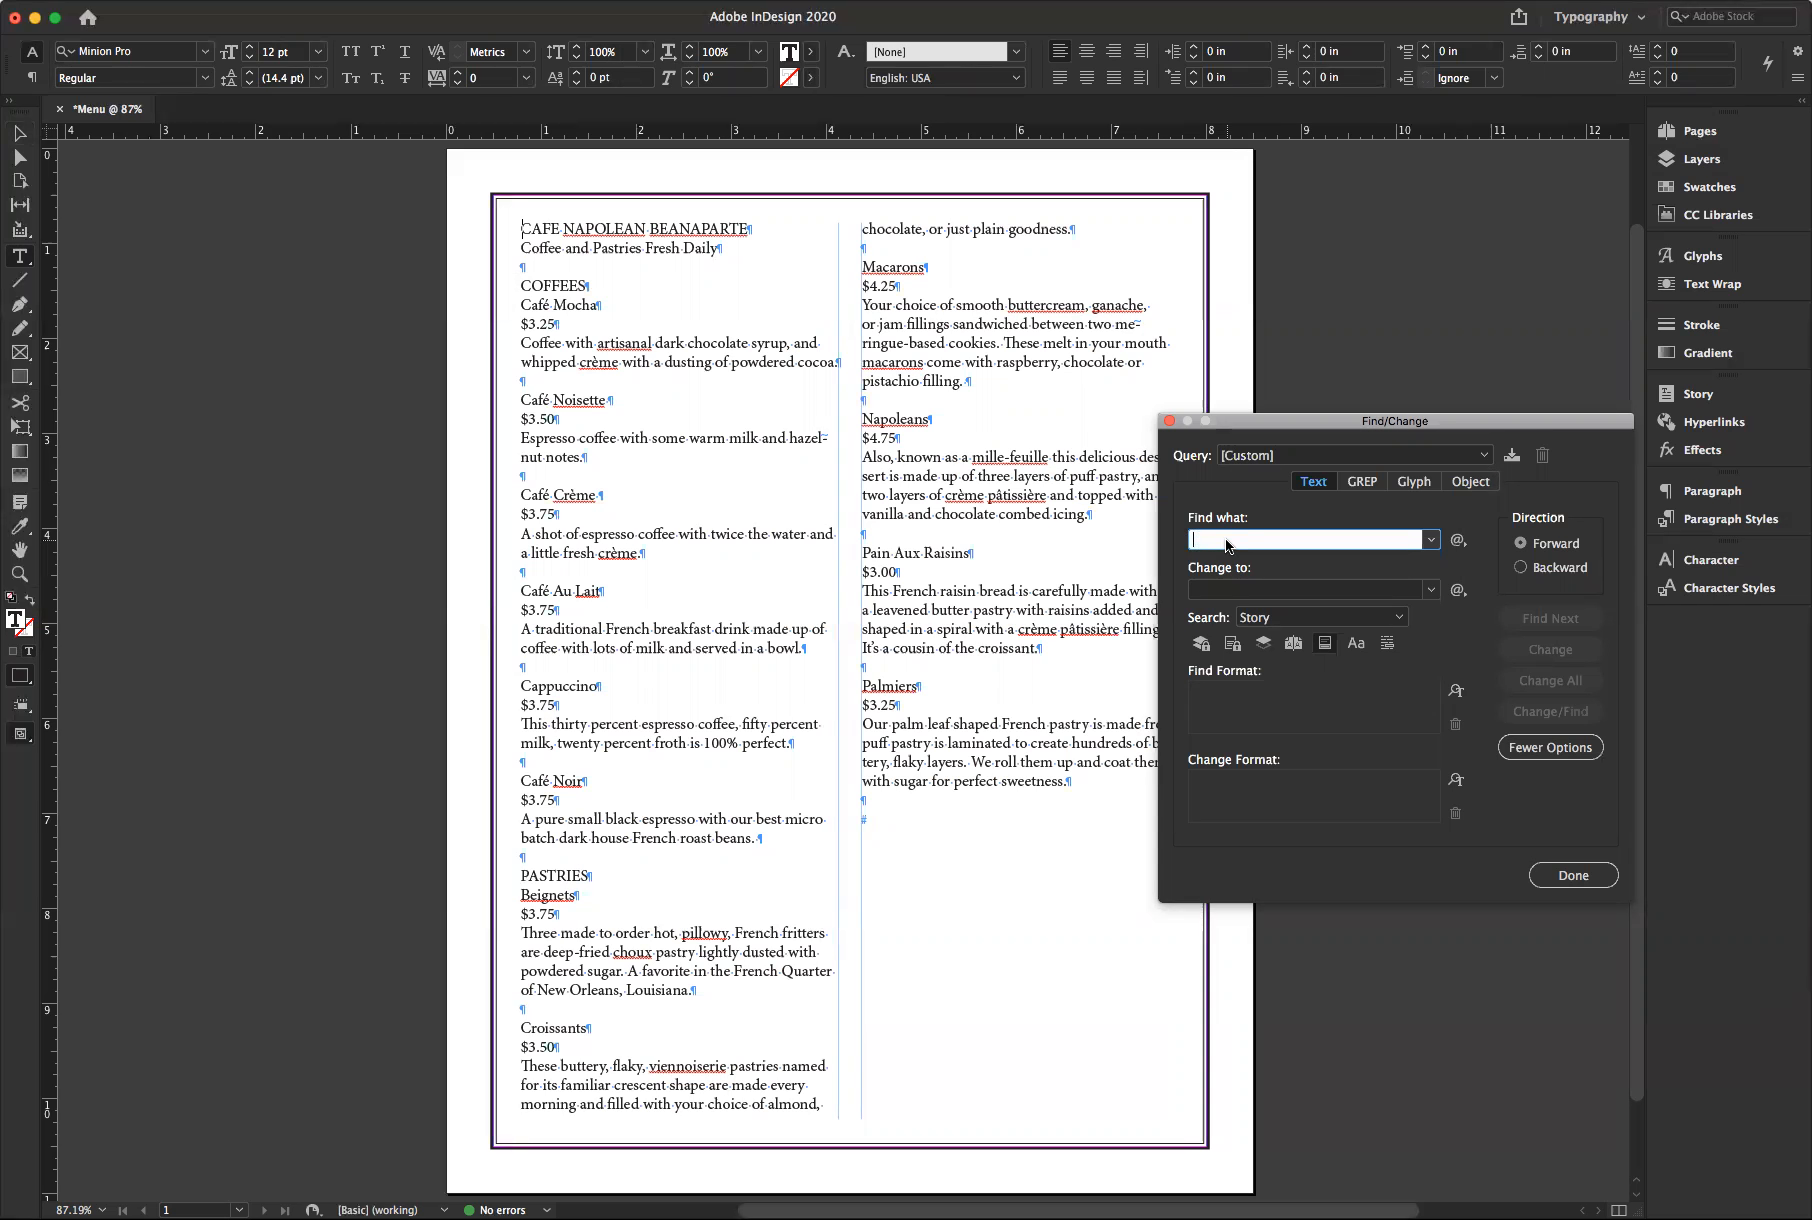
# Replace all double paragraph returns (^p^p) with a single return (^p) throughout the story, running the replacement twice
pyautogui.write('^')
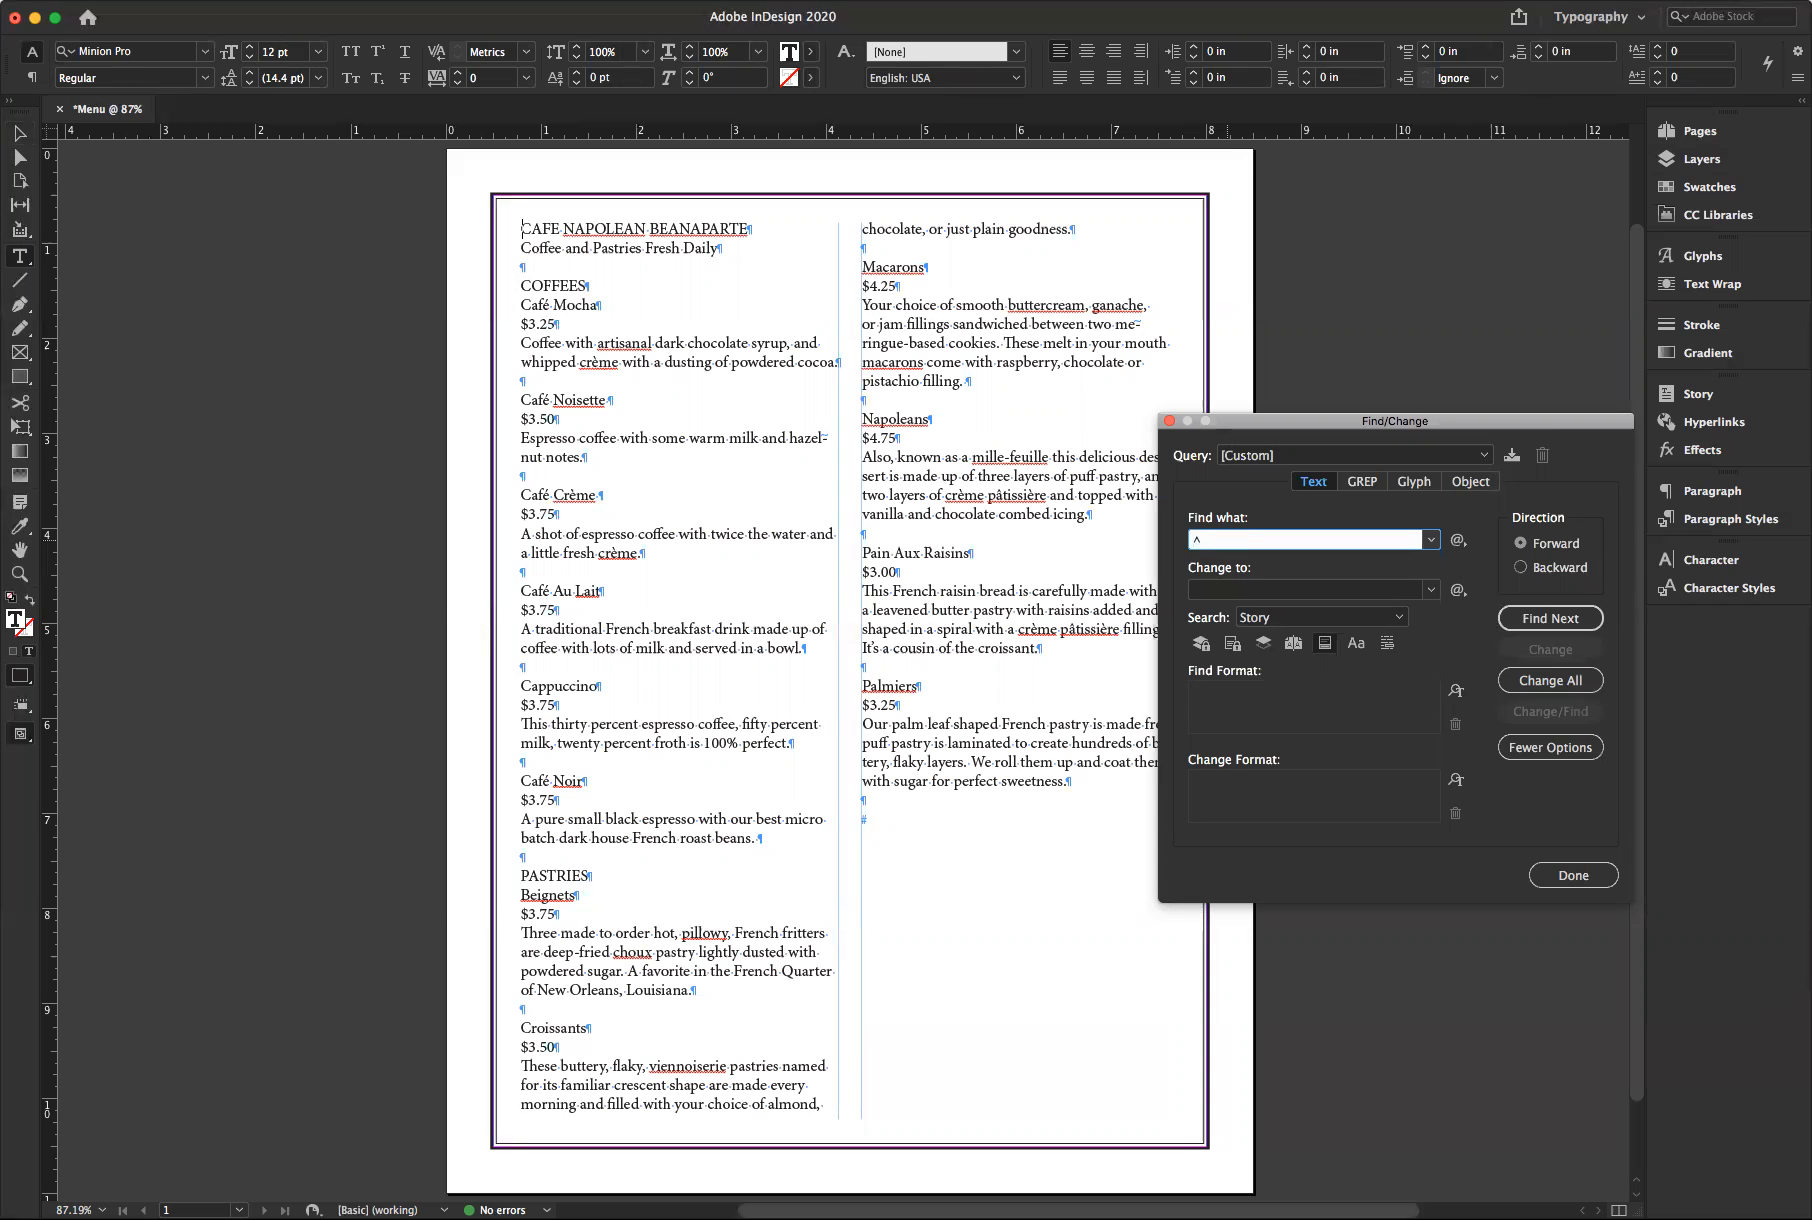
pyautogui.write('p')
pyautogui.write('^p')
pyautogui.click(1218, 592)
pyautogui.write('^p')
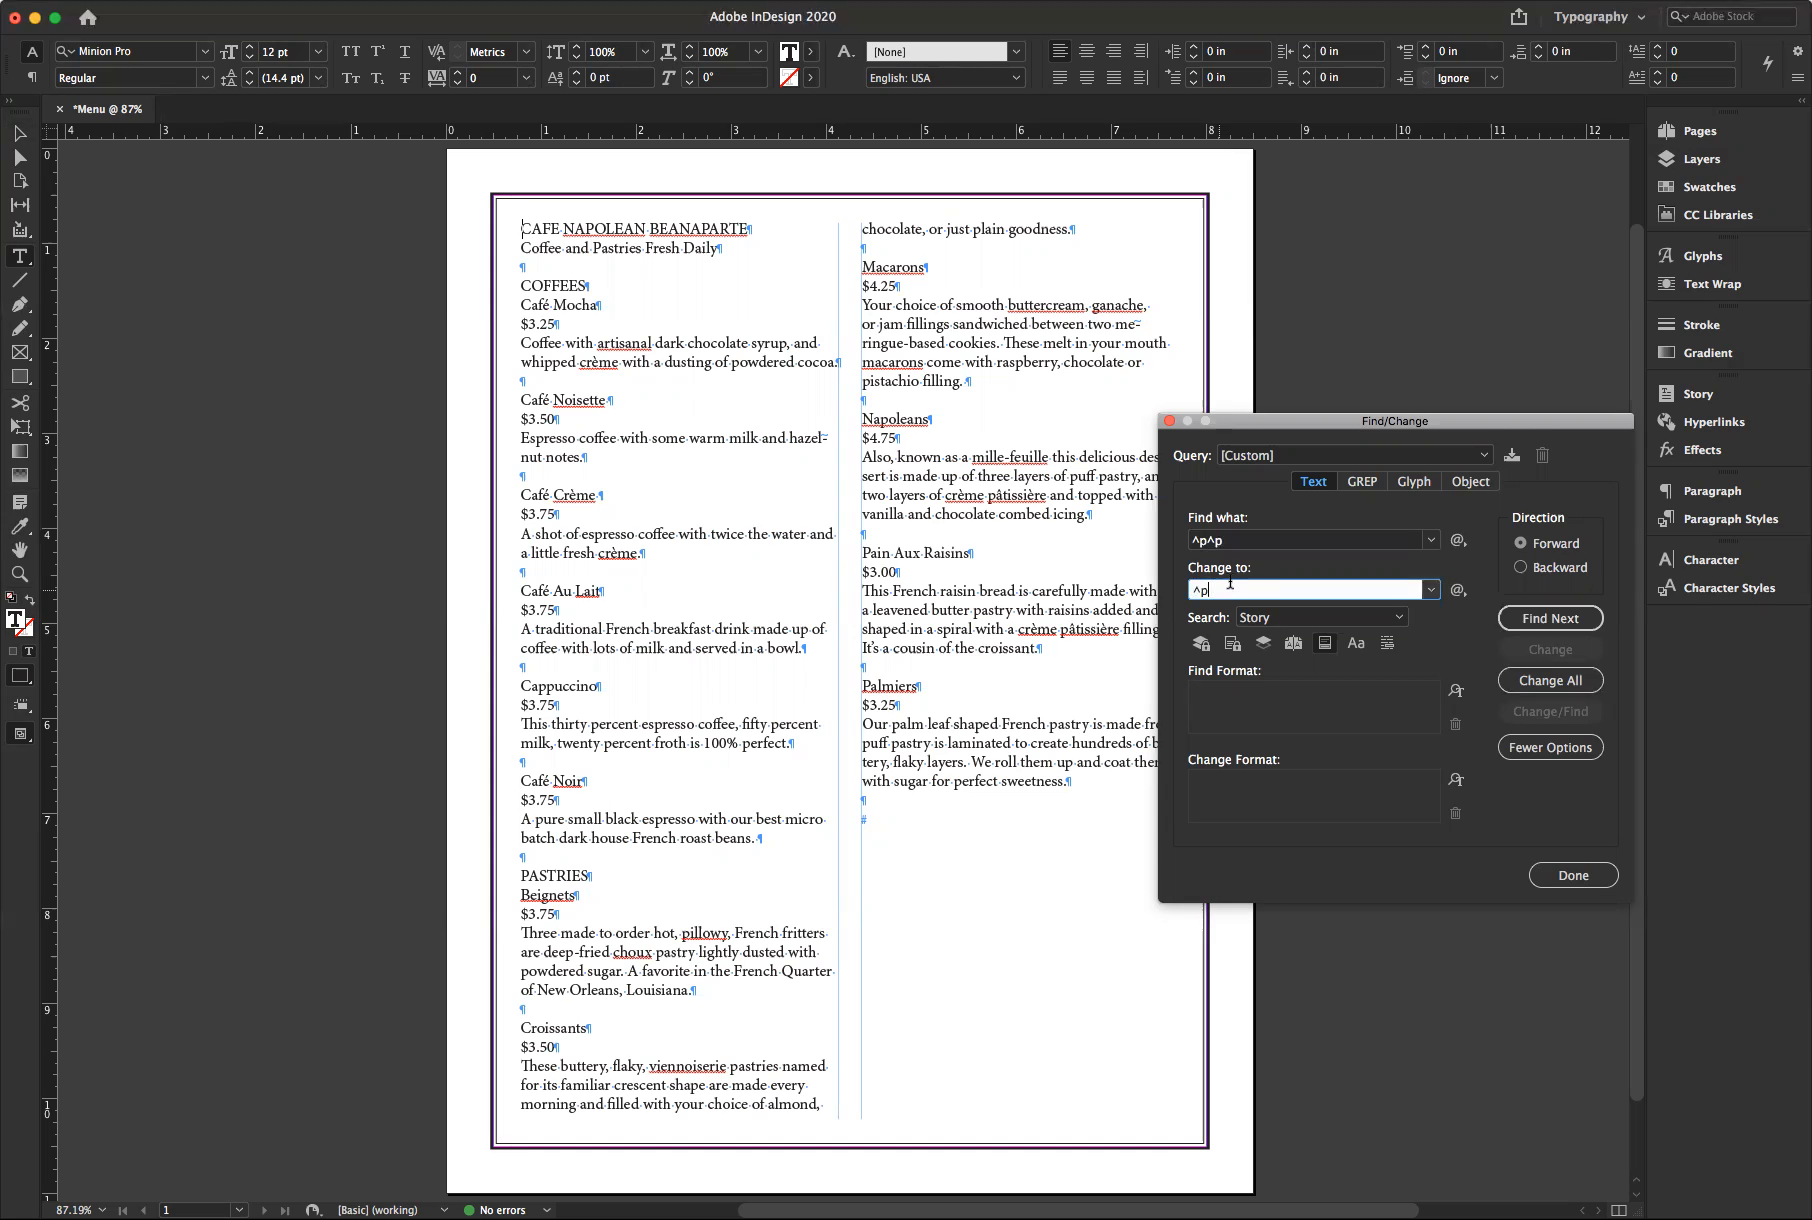
pyautogui.click(1552, 680)
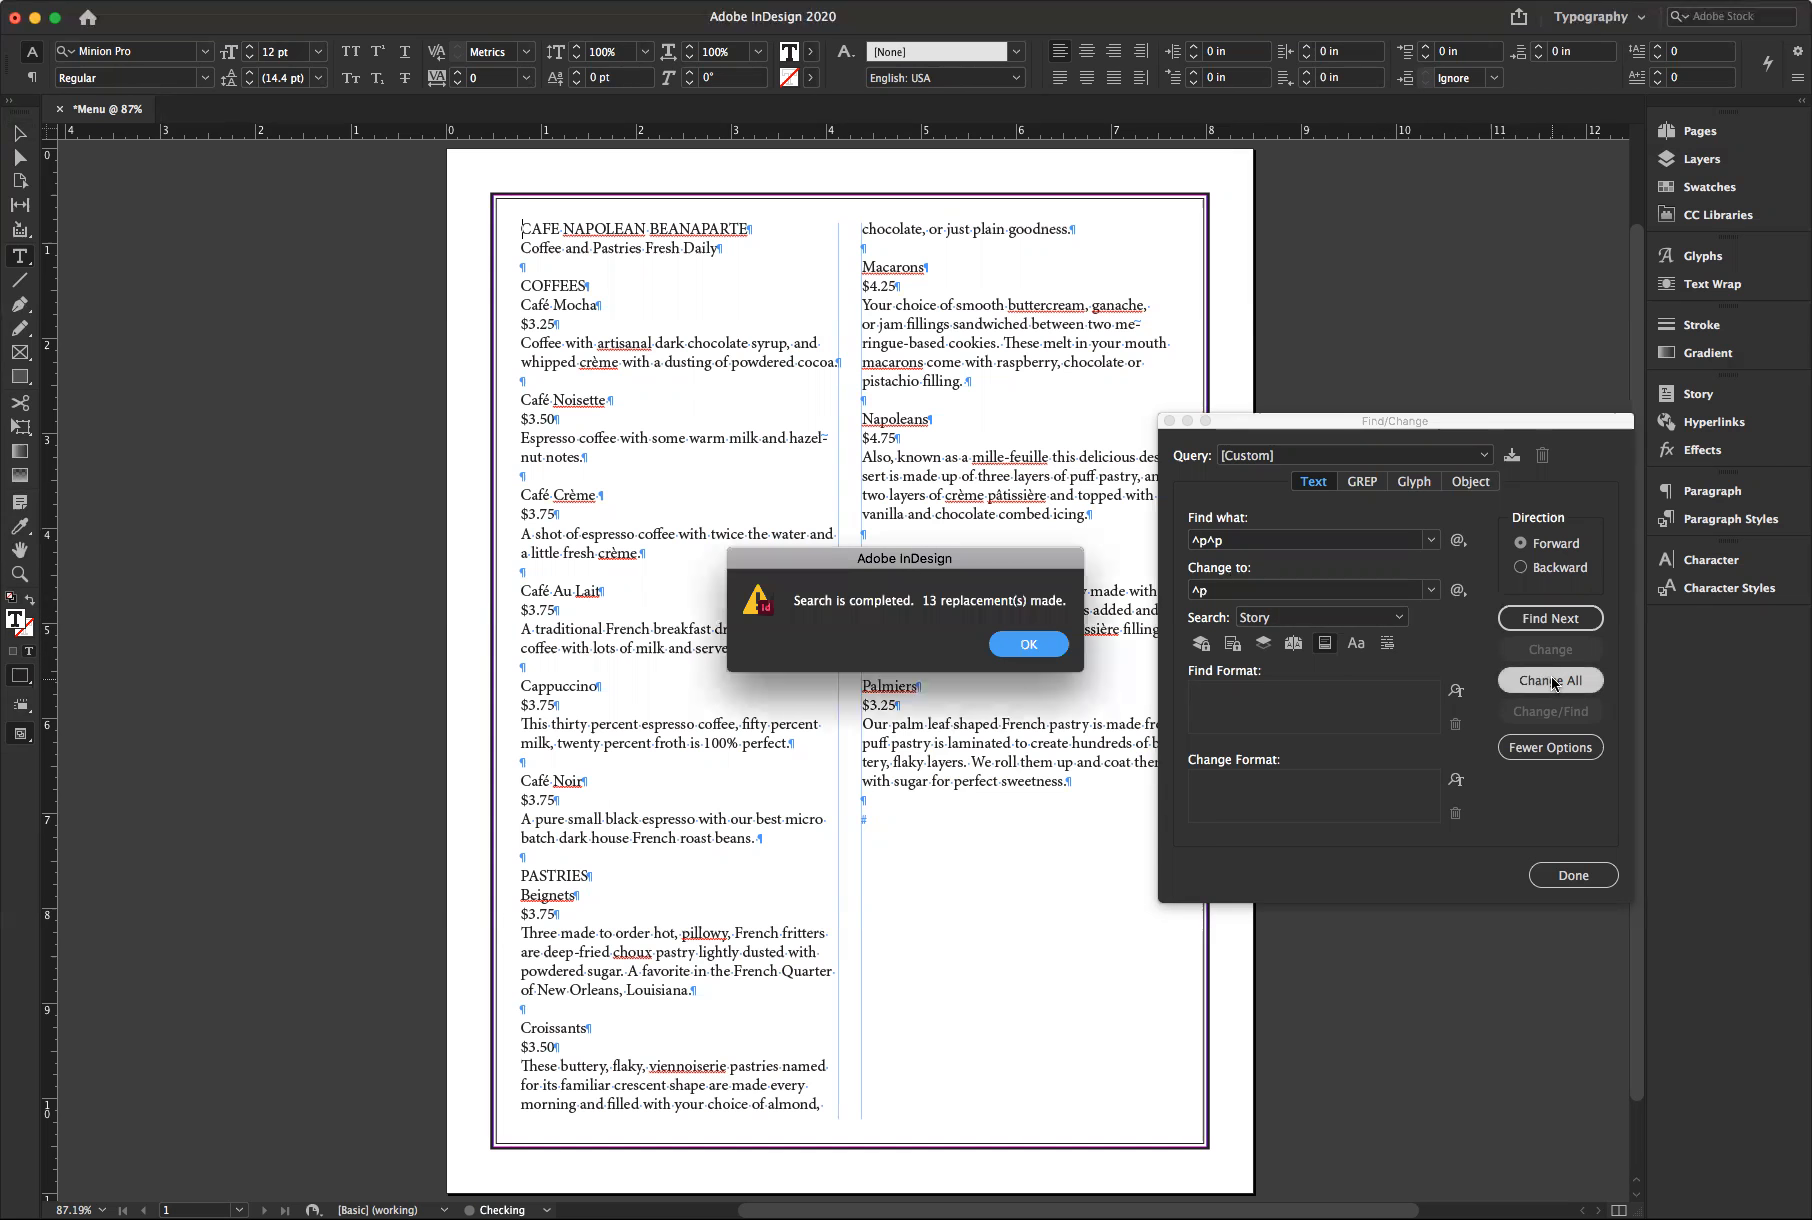
pyautogui.click(1030, 645)
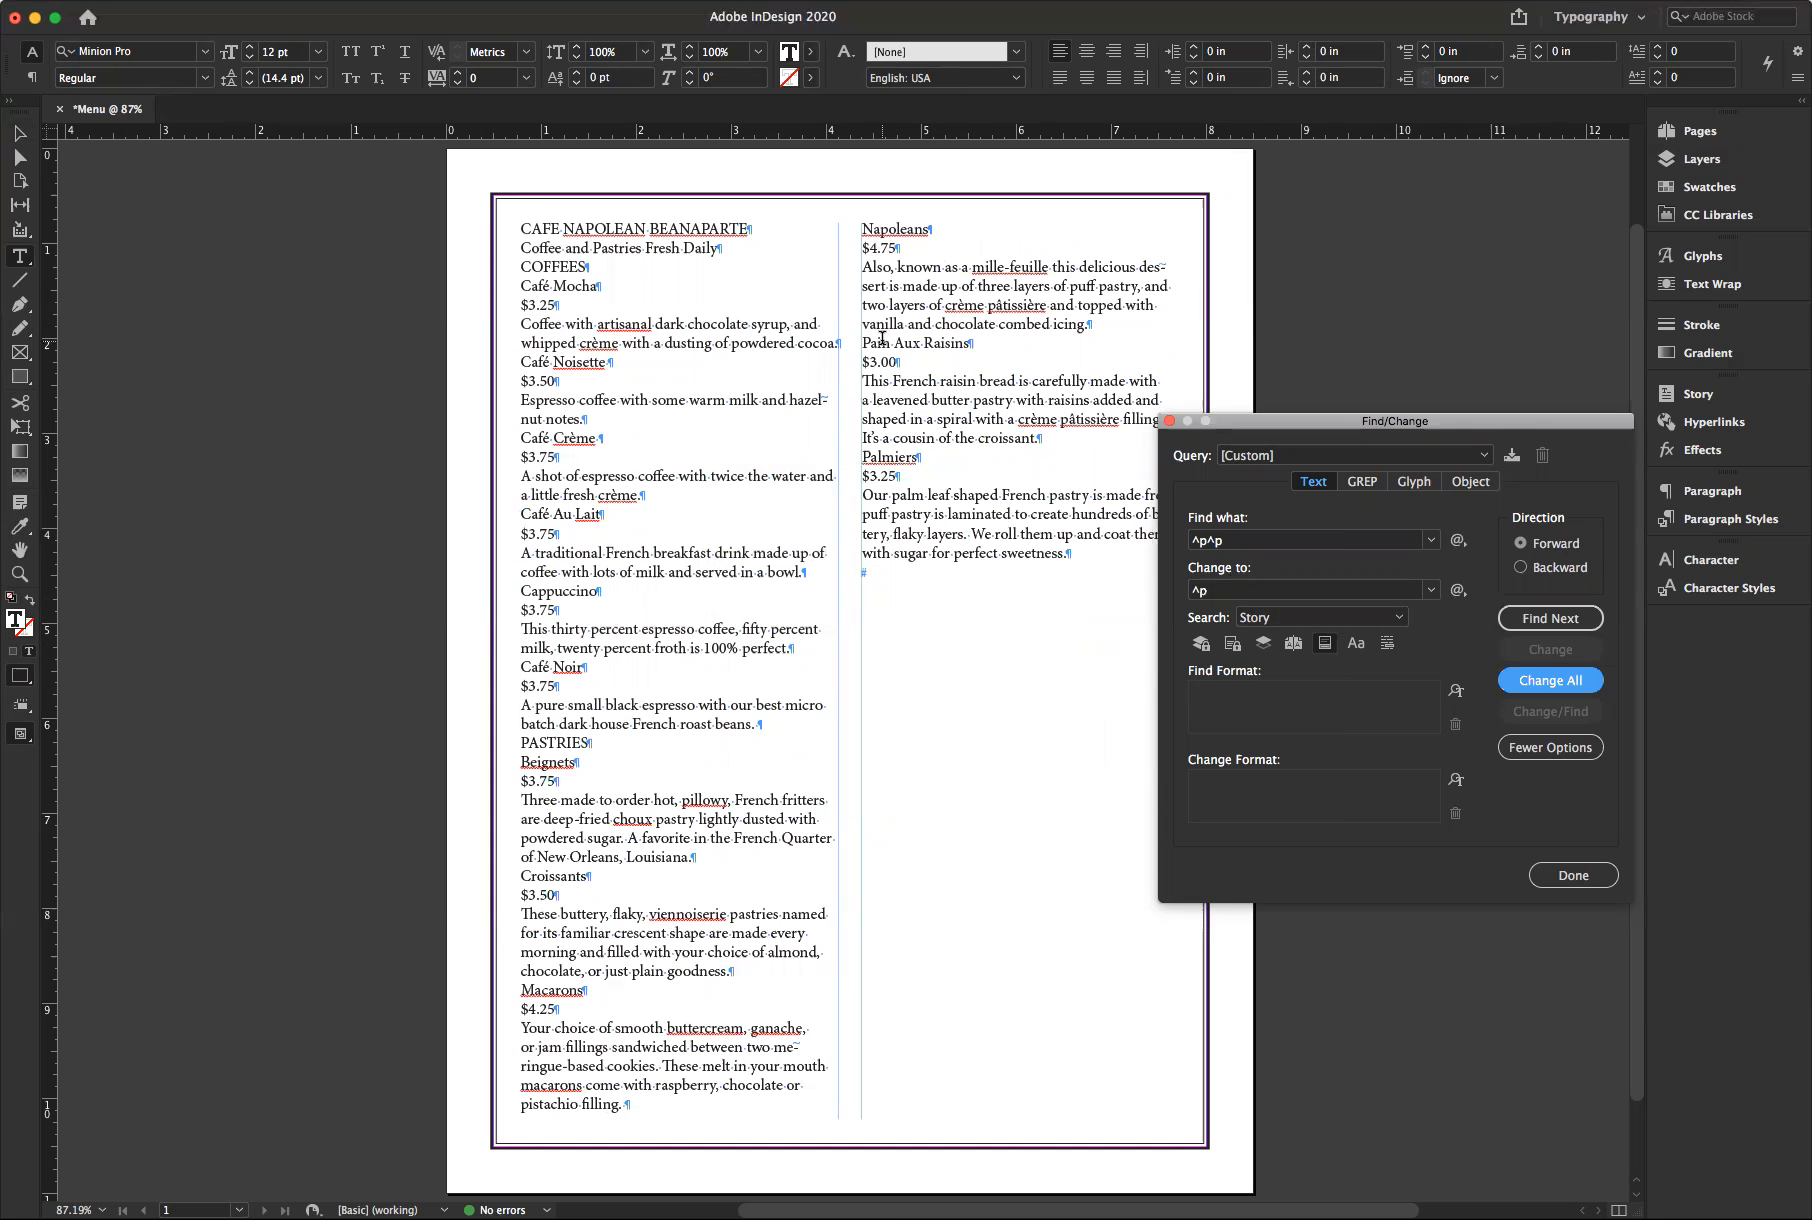
pyautogui.click(1560, 684)
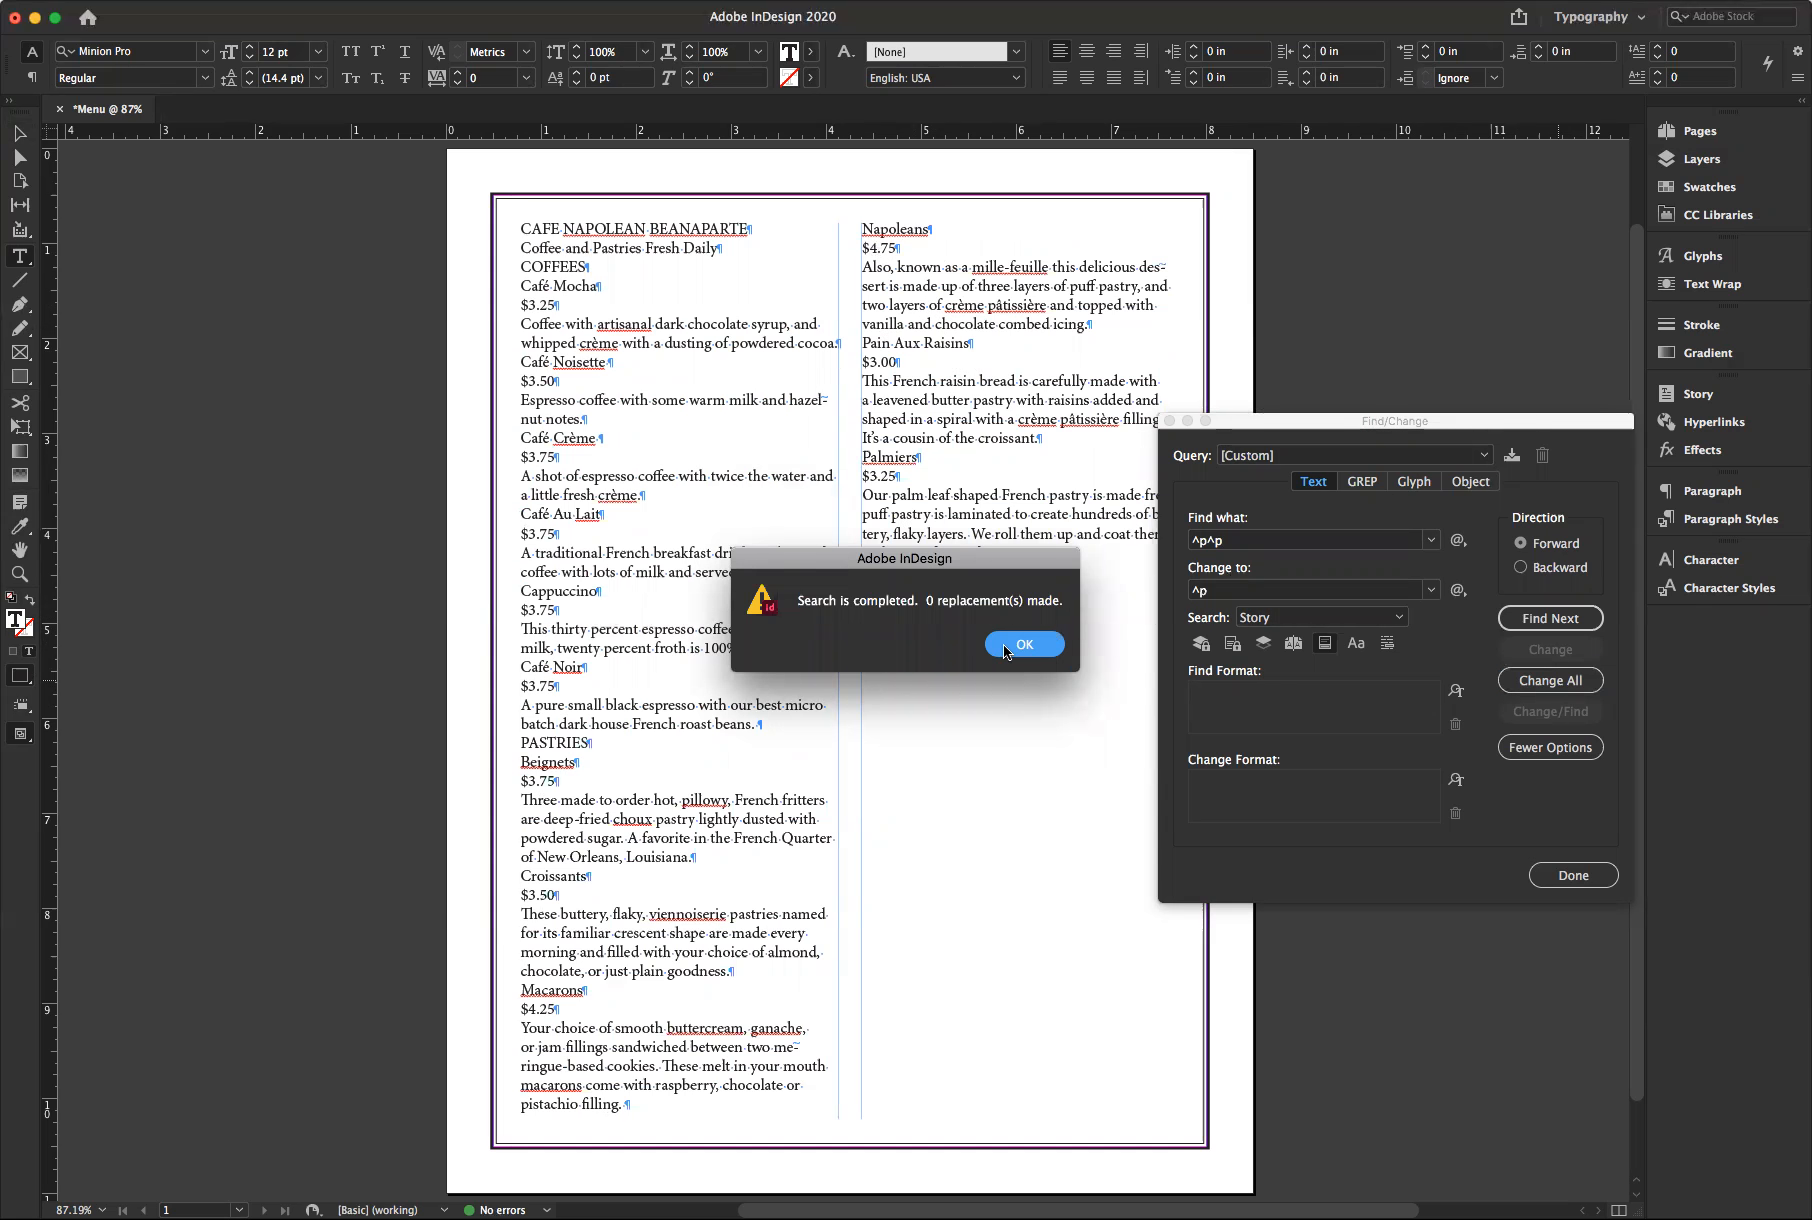
pyautogui.click(1004, 644)
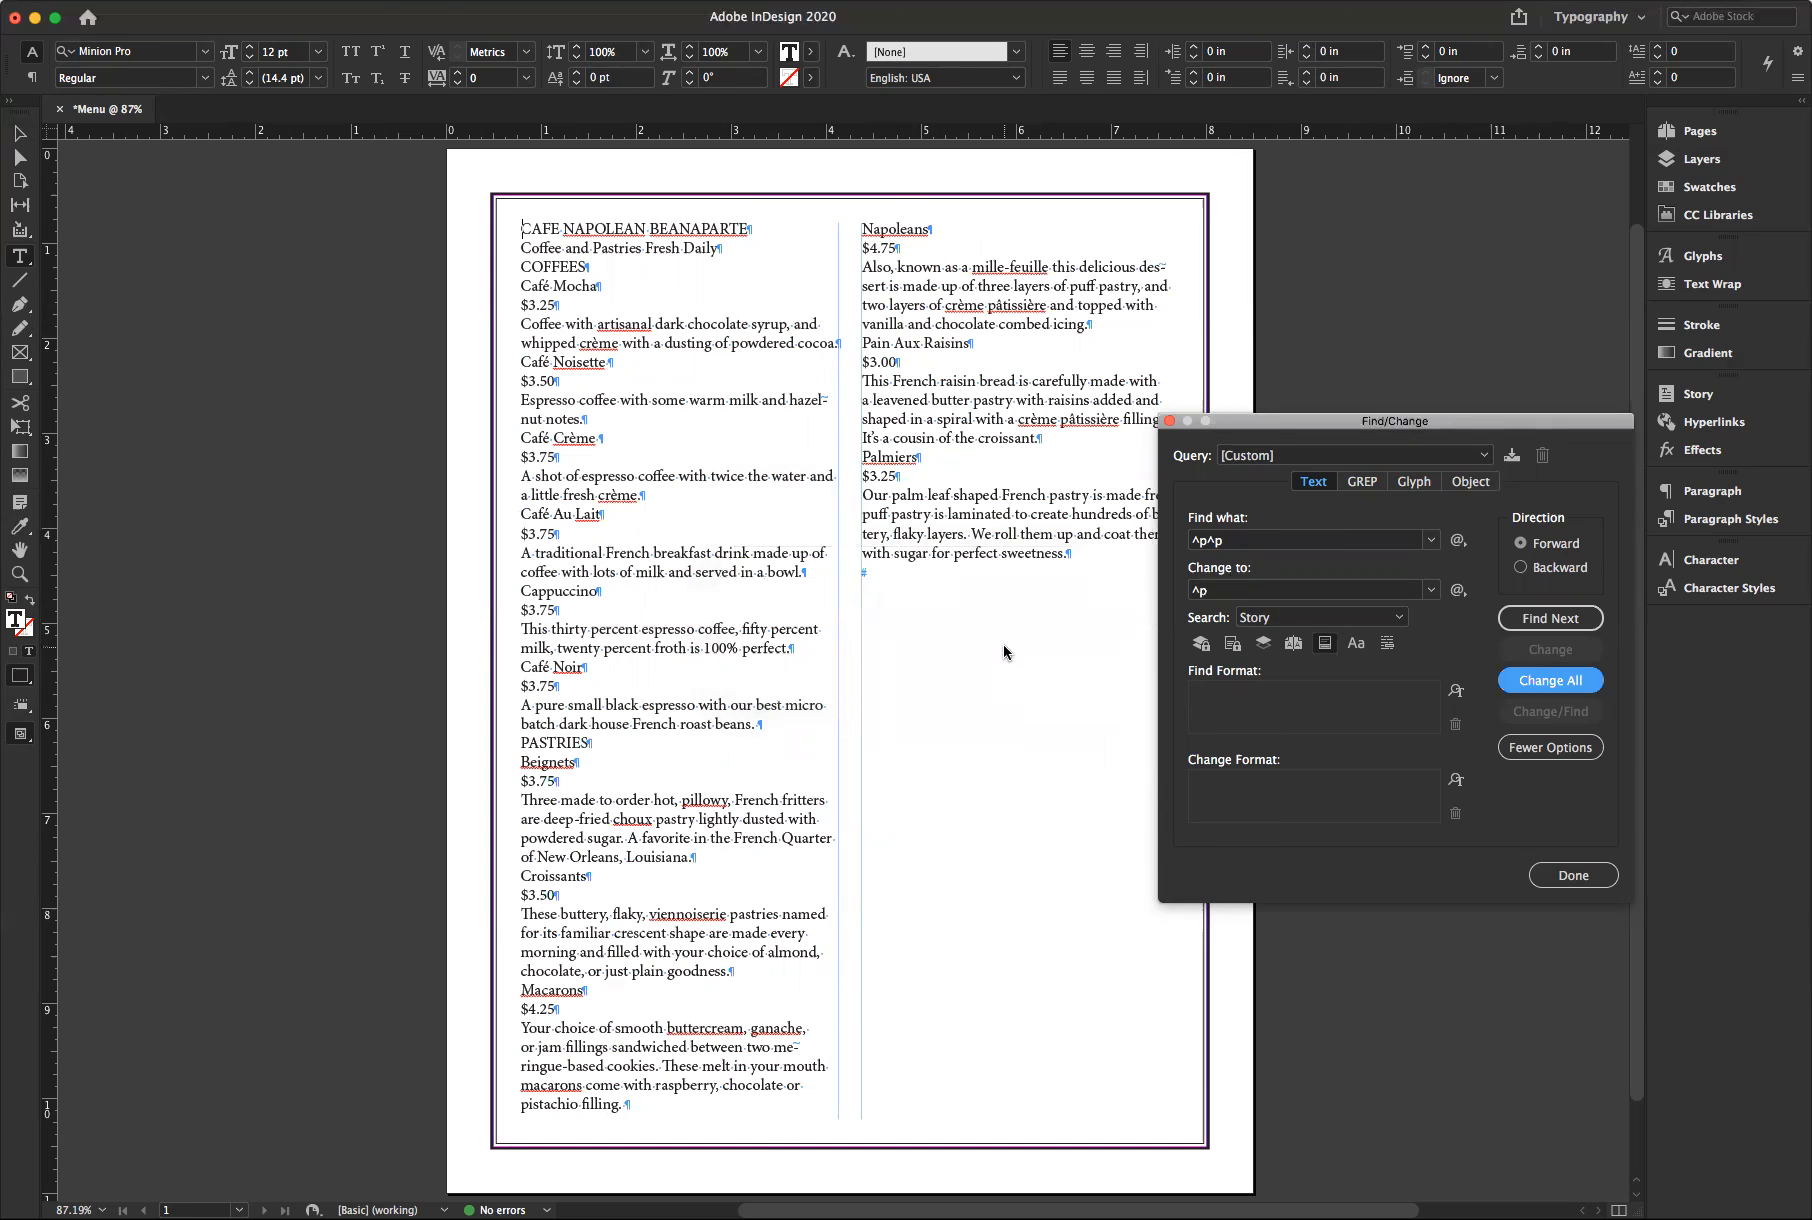
# Examine the paragraph return after Café Mocha and the dollar sign that starts its price
pyautogui.click(598, 288)
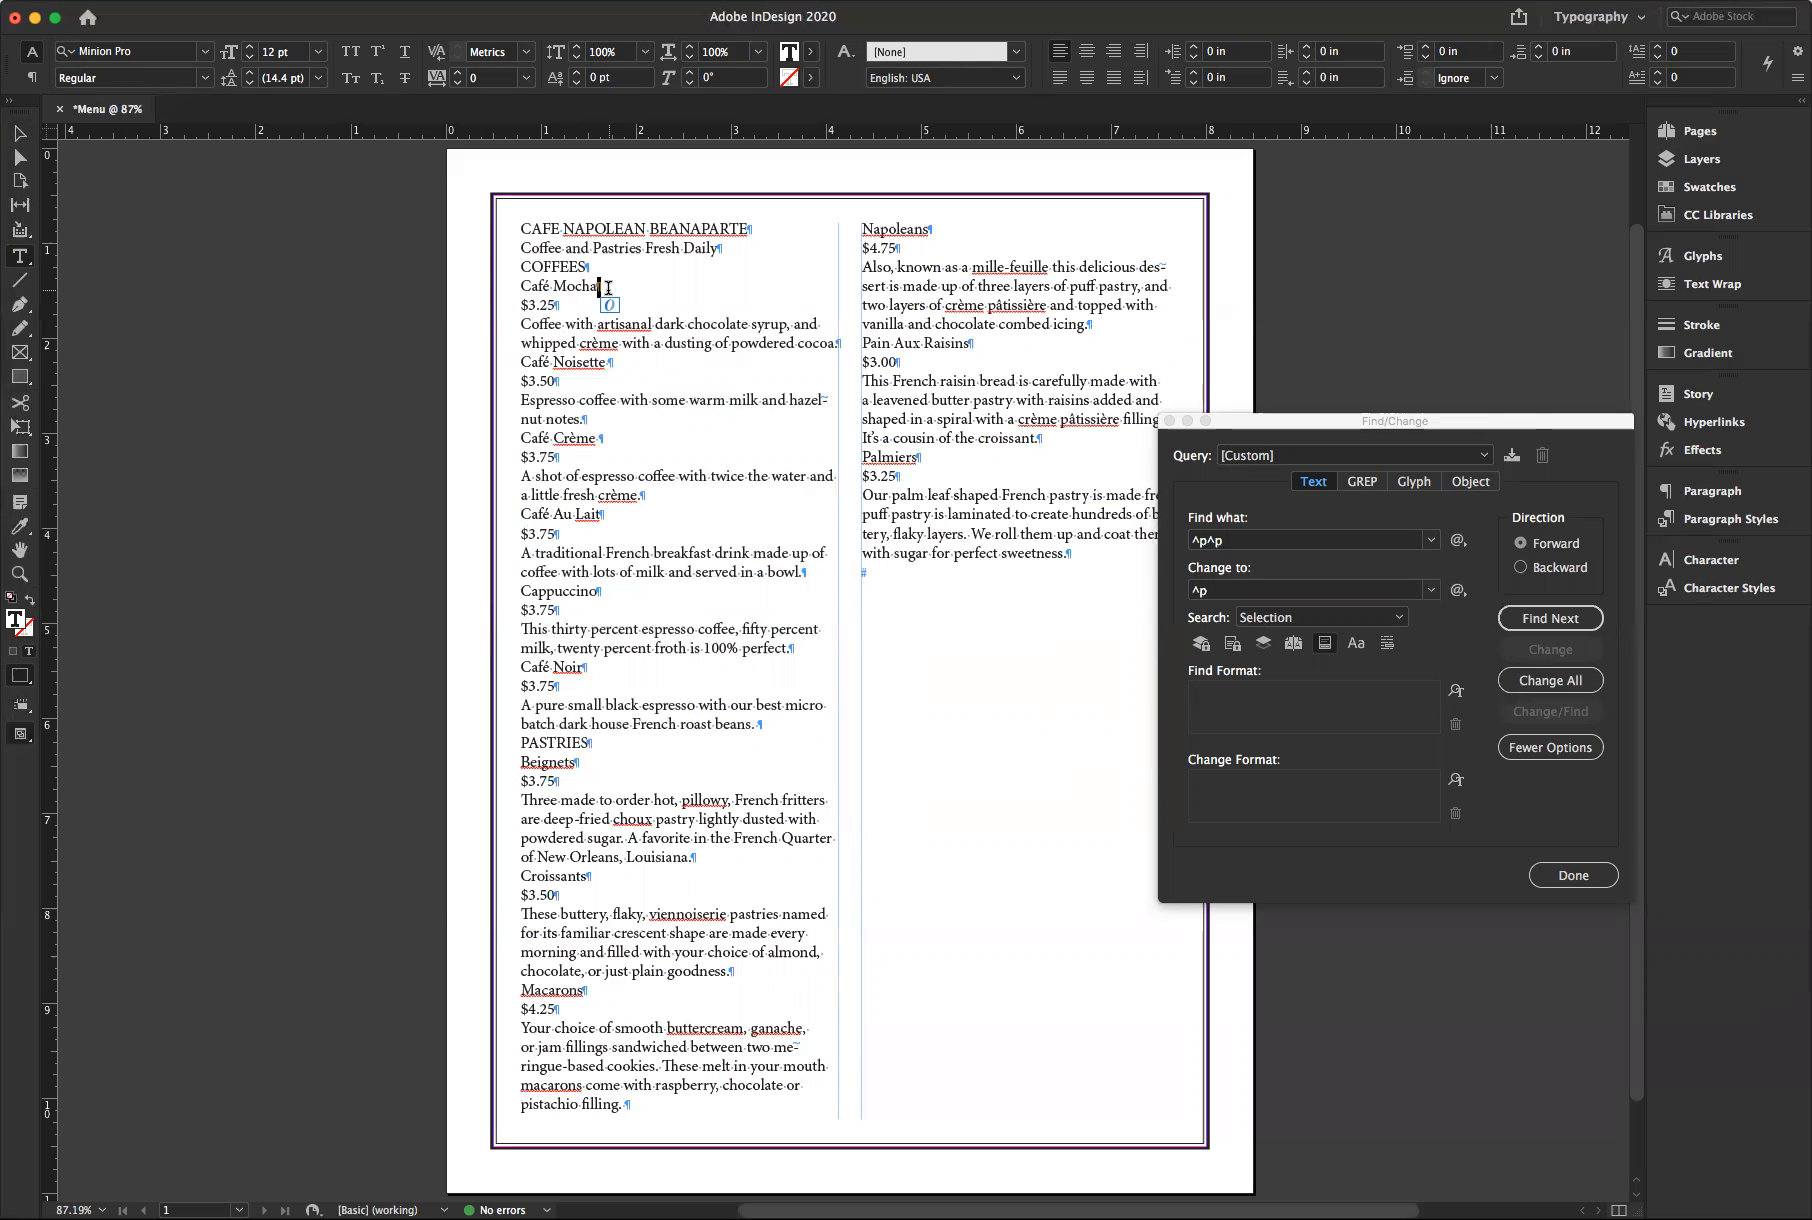
pyautogui.click(634, 287)
pyautogui.moveTo(526, 305); pyautogui.dragTo(520, 305)
pyautogui.click(522, 305)
pyautogui.hscroll(1, 664, 651)
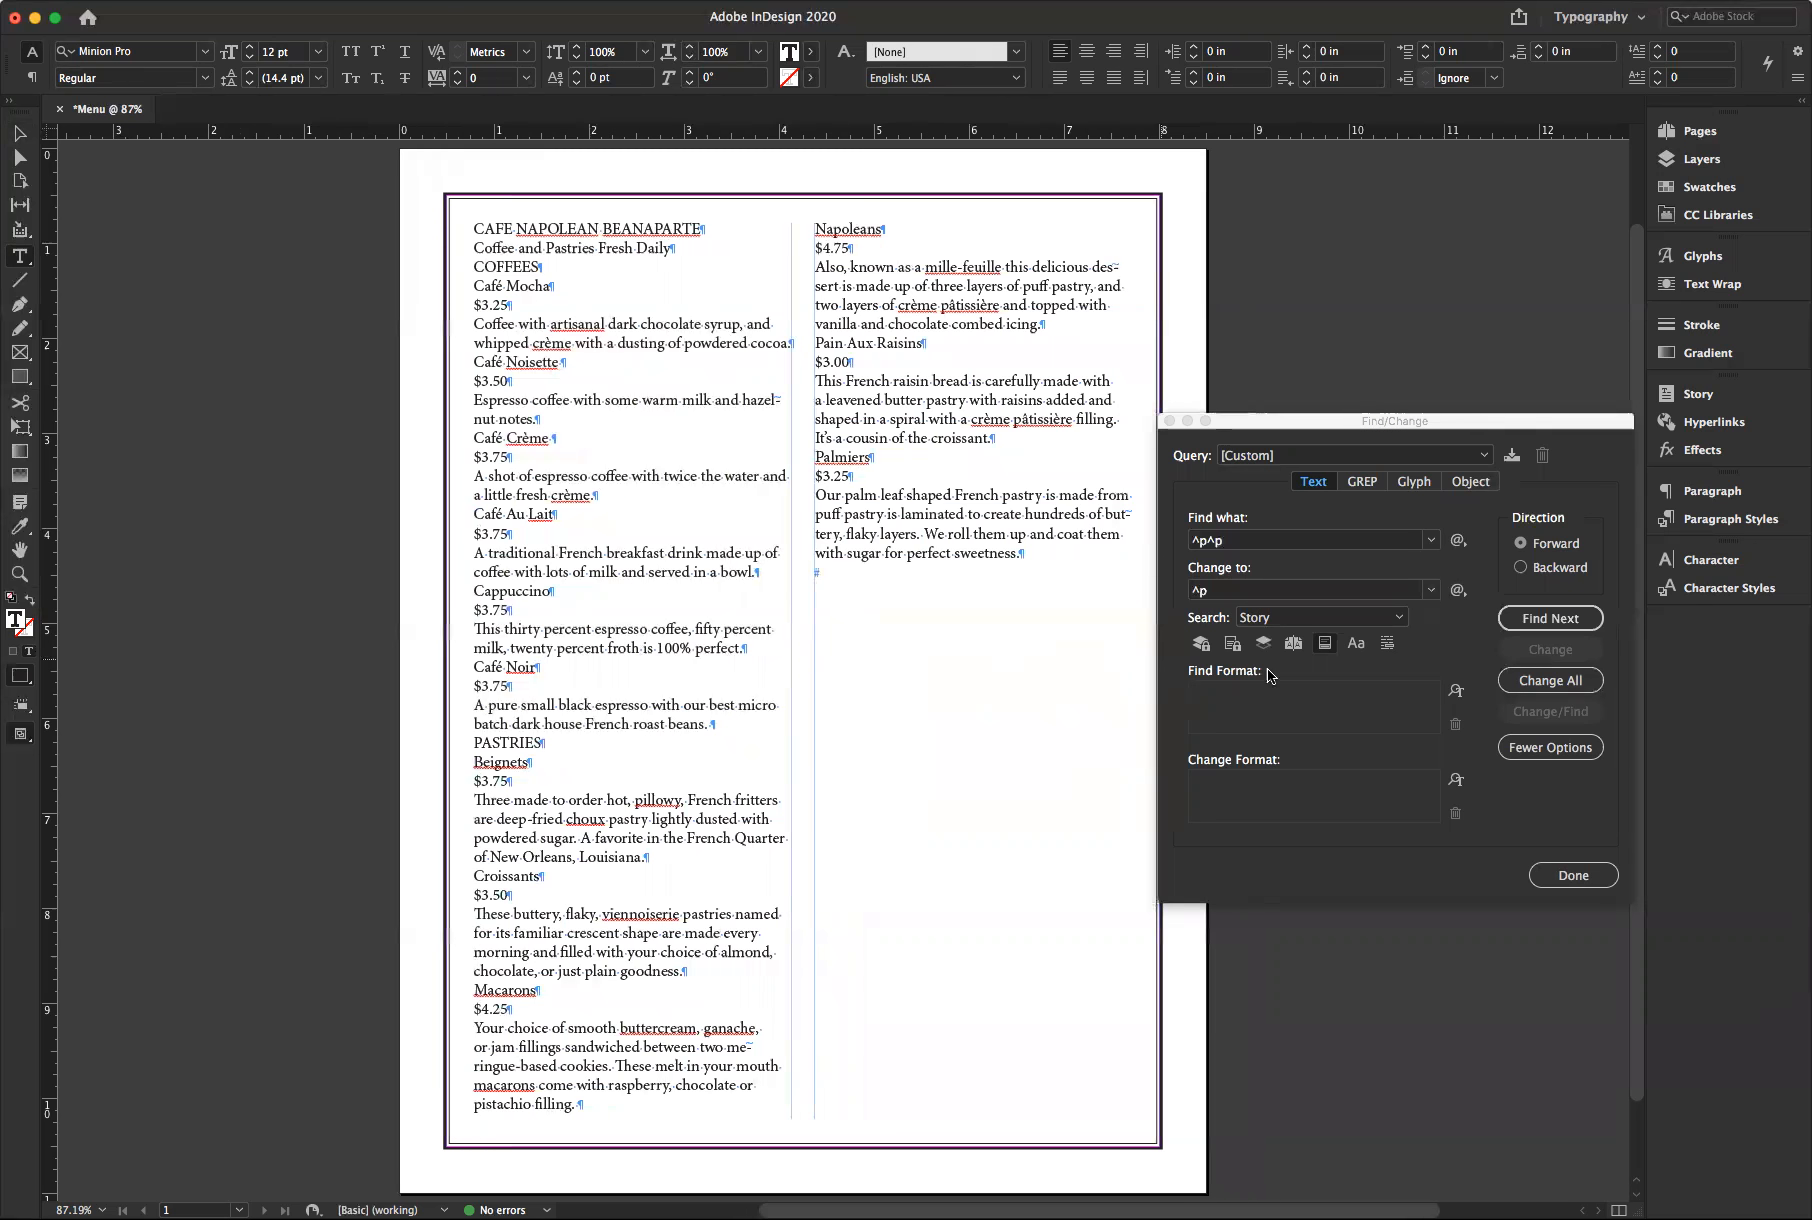
# Replace every paragraph return followed by a dollar sign (^p$) with a tab and dollar sign (^t$) throughout the story
pyautogui.click(1200, 546)
pyautogui.moveTo(1200, 546); pyautogui.dragTo(1185, 543)
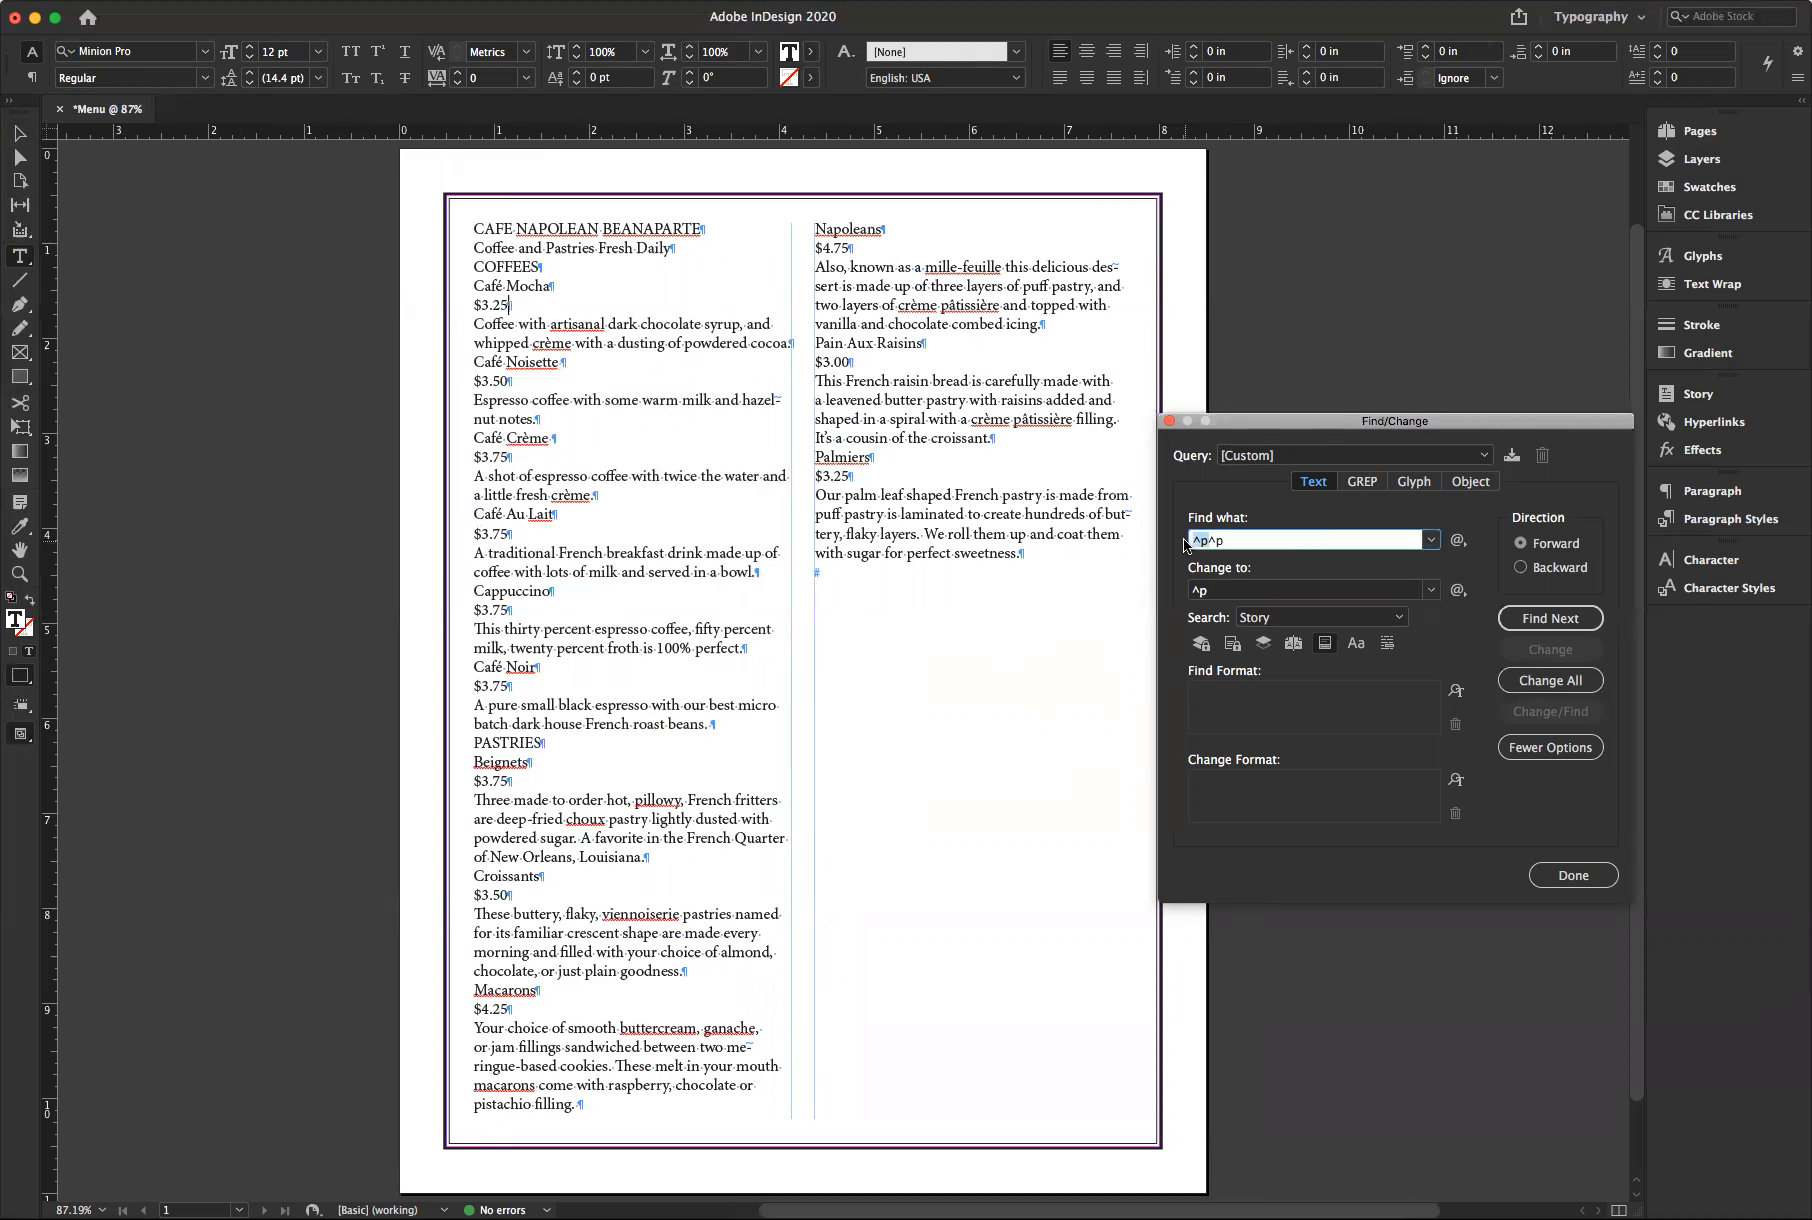
pyautogui.write('$')
pyautogui.moveTo(1193, 543); pyautogui.dragTo(1187, 540)
pyautogui.press('BackSpace')
pyautogui.write('$')
pyautogui.moveTo(1207, 592); pyautogui.dragTo(1202, 593)
pyautogui.write('t')
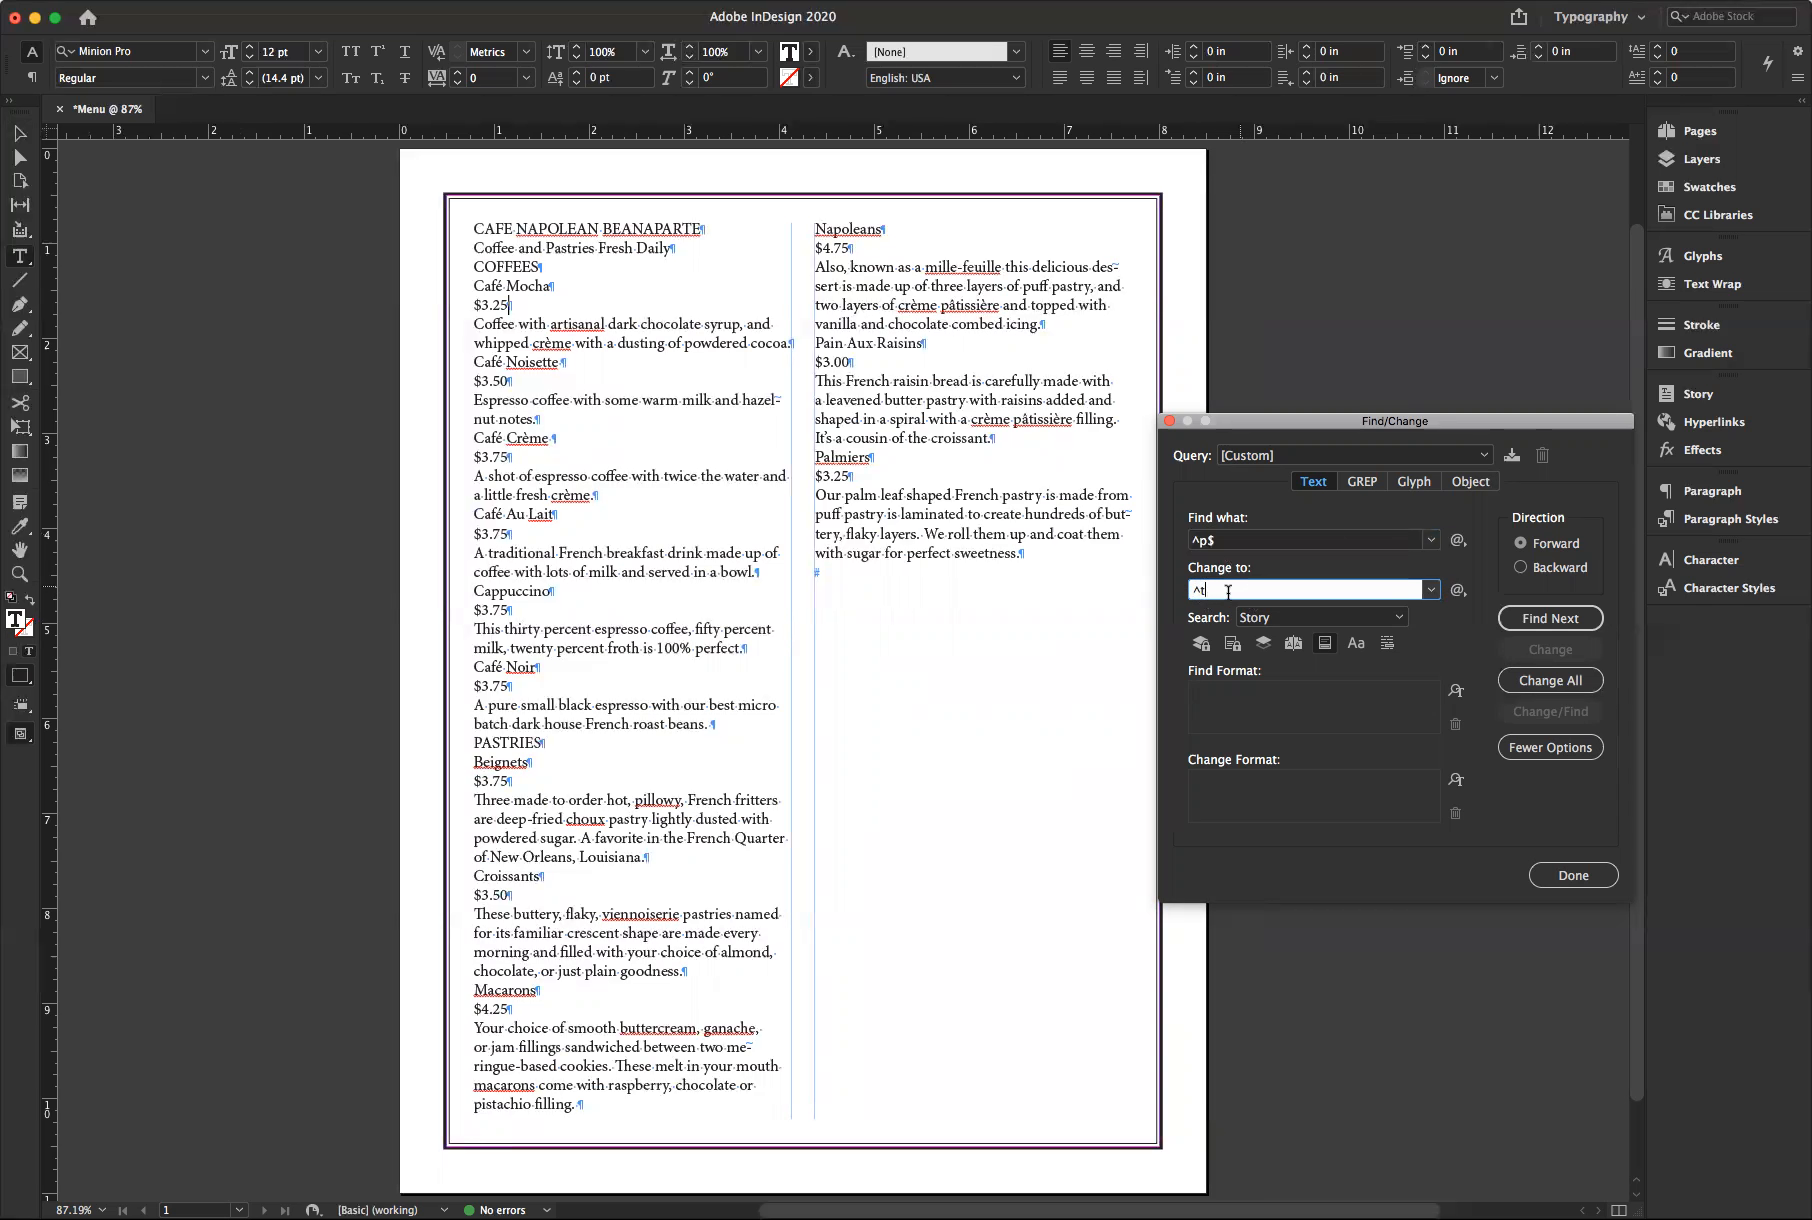
pyautogui.write('$')
pyautogui.click(1542, 678)
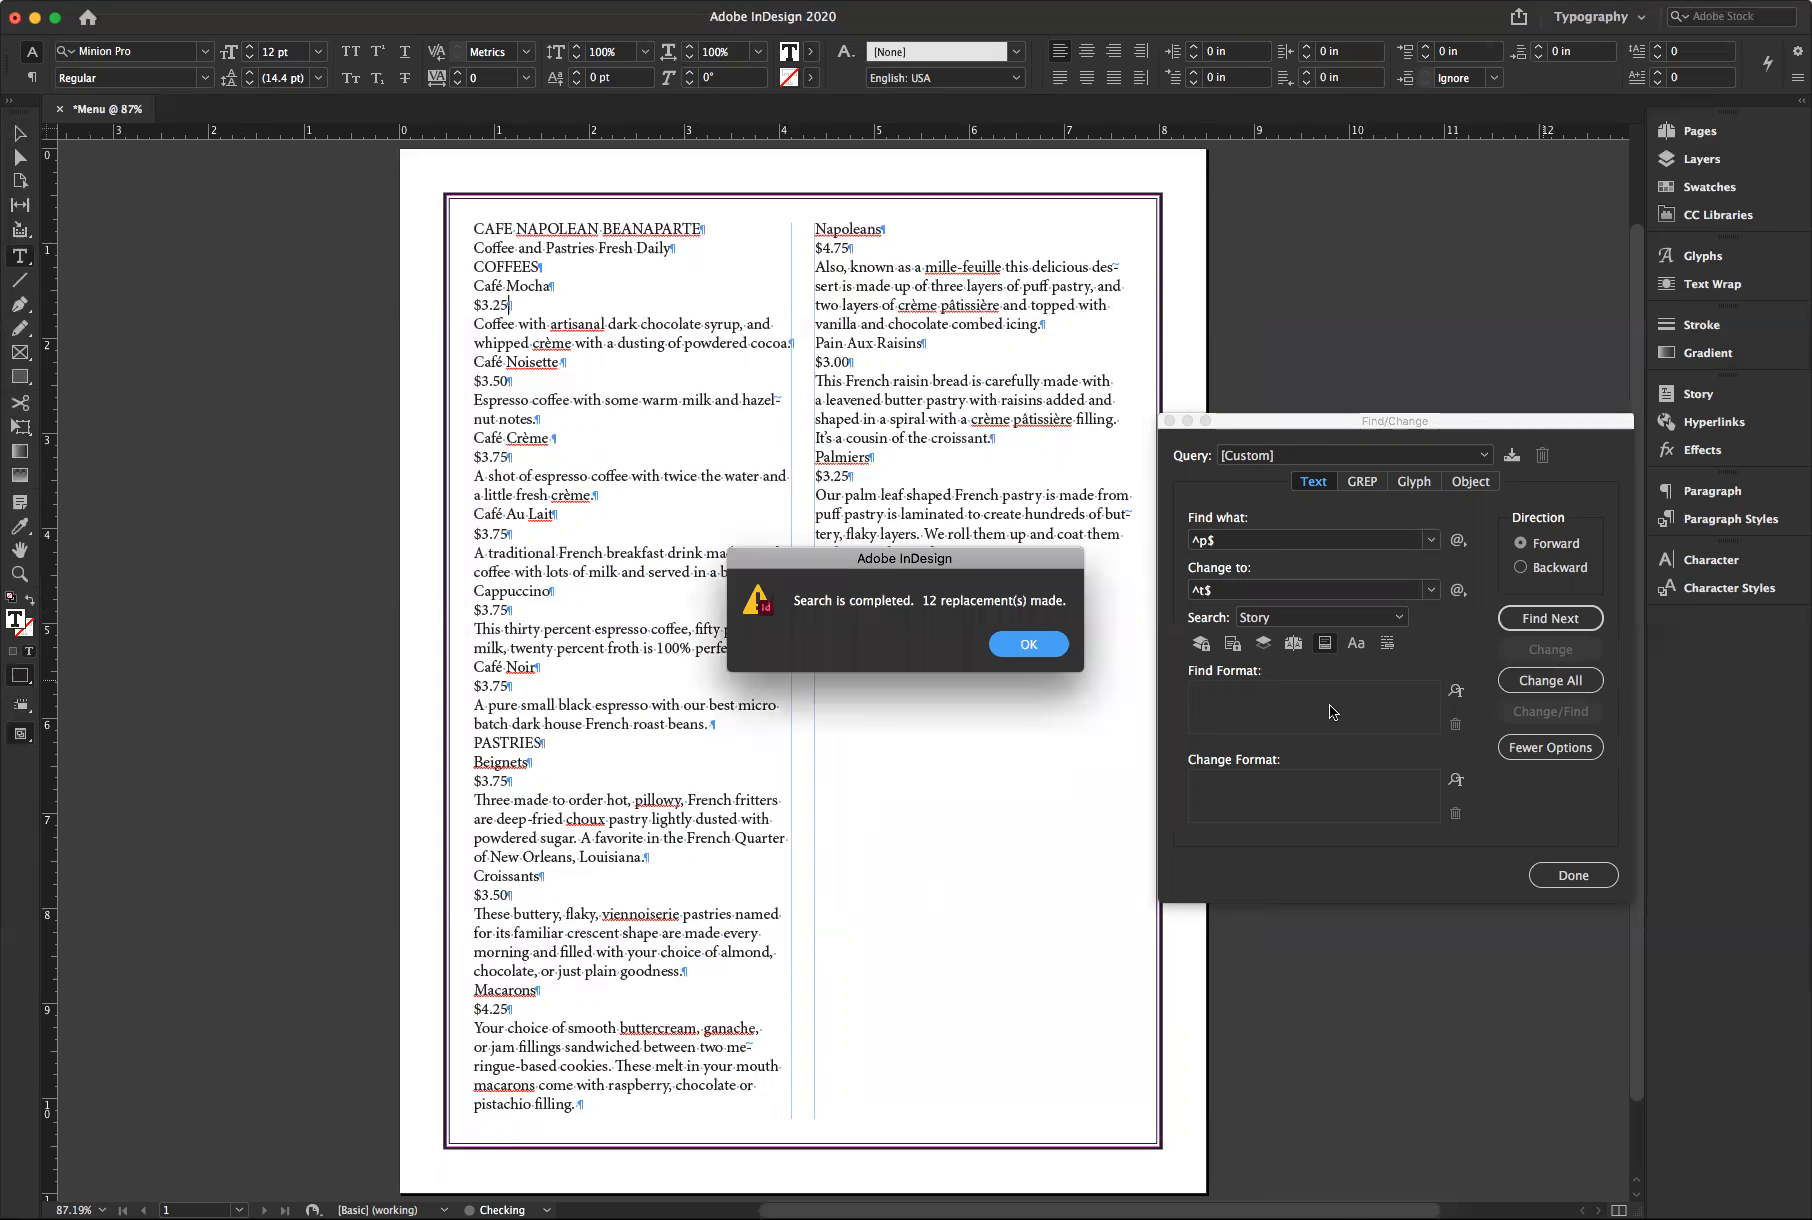
pyautogui.click(1030, 646)
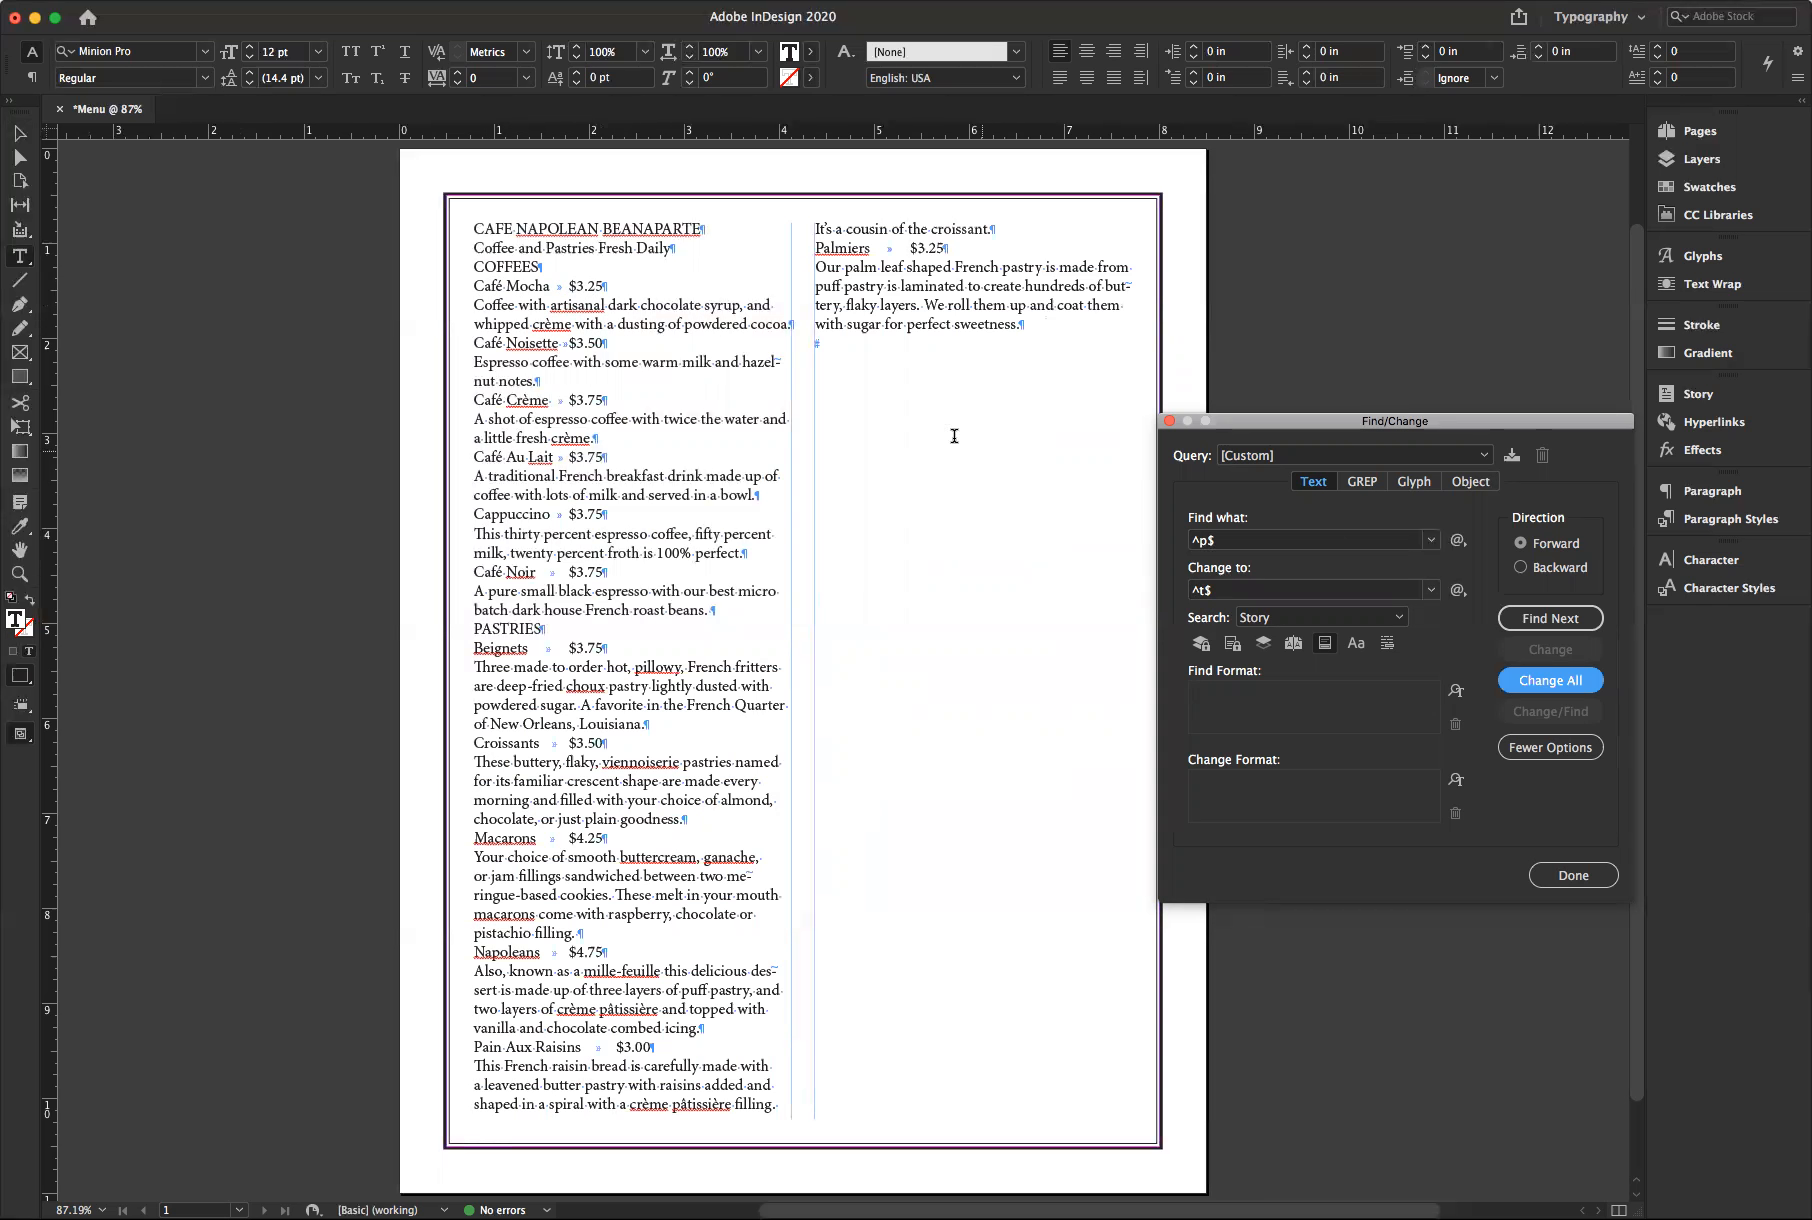
# Replace all double spaces with a single space throughout the story
pyautogui.click(1237, 541)
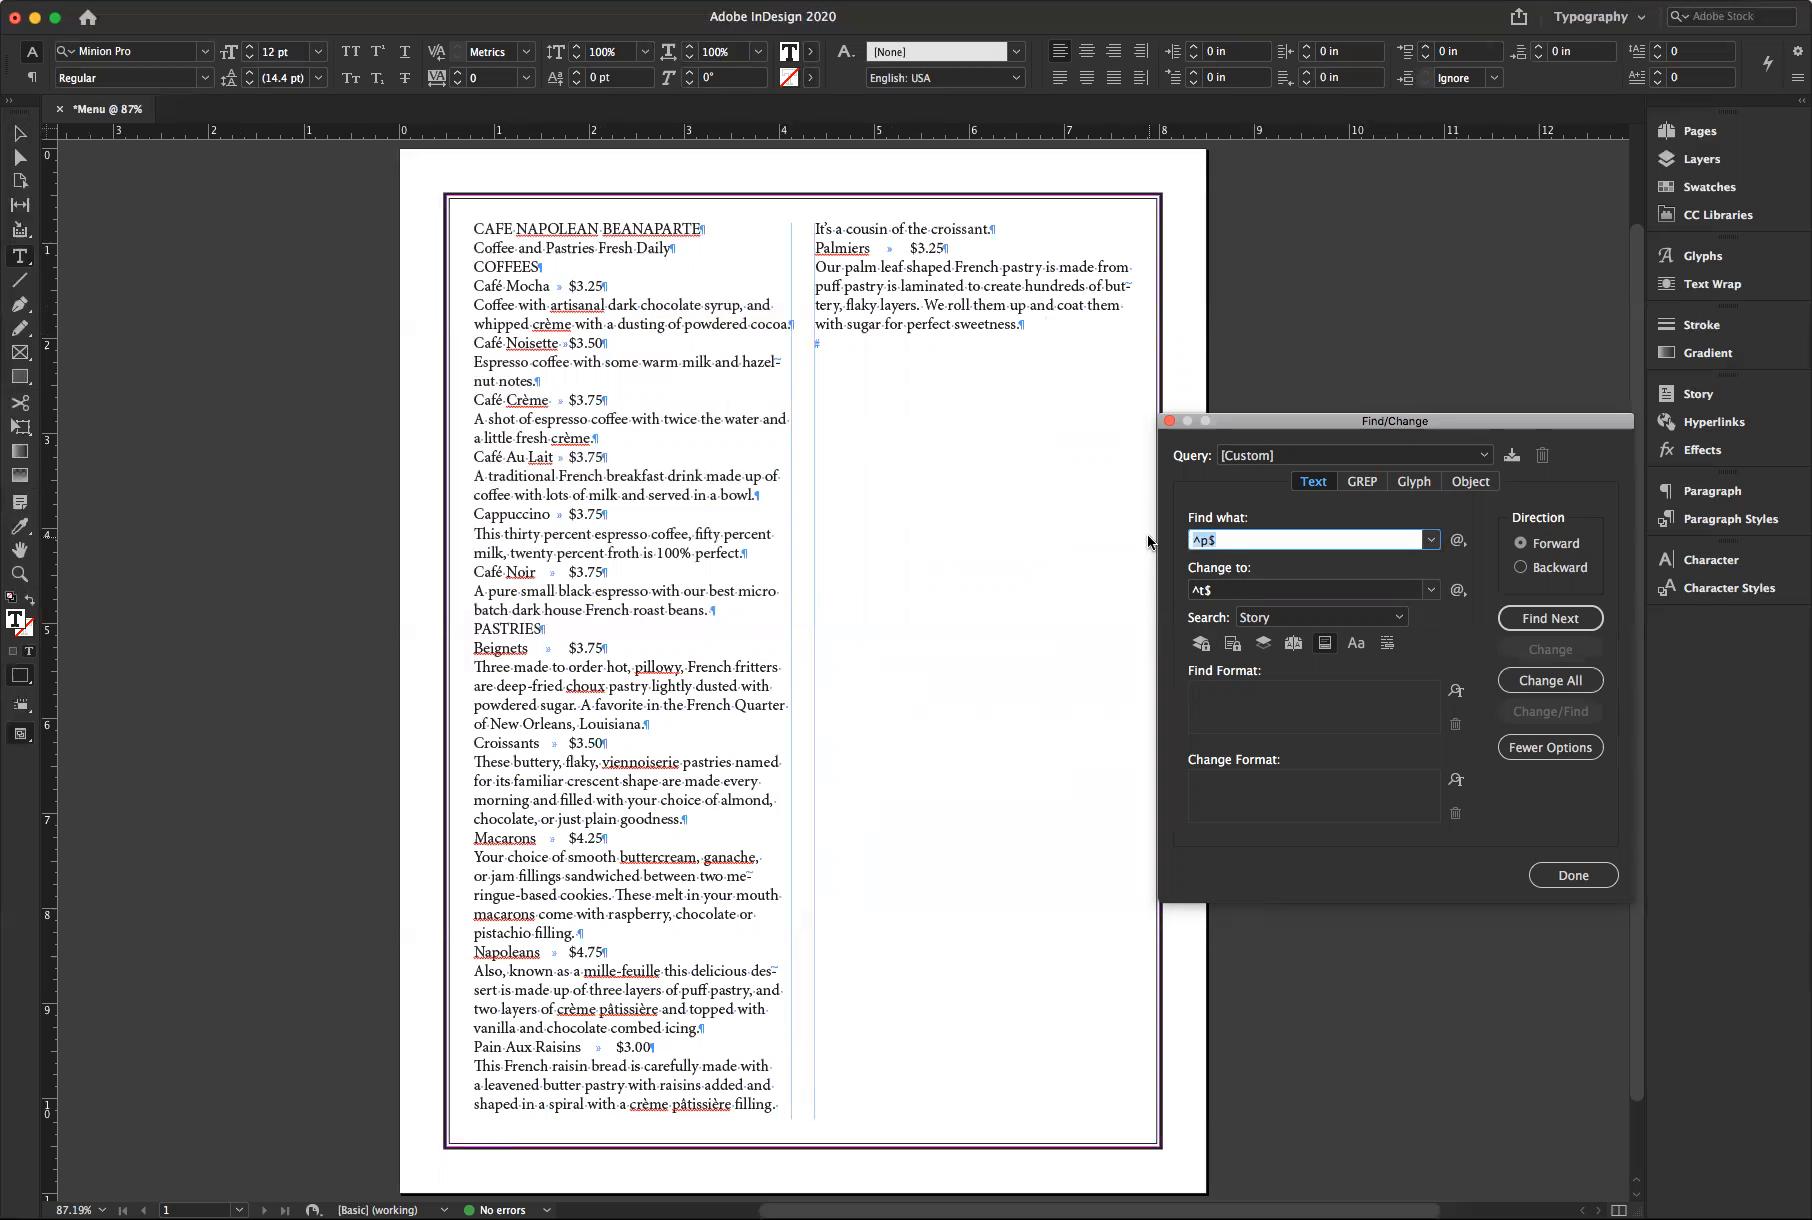
pyautogui.press('BackSpace')
pyautogui.click(1237, 594)
pyautogui.press('BackSpace')
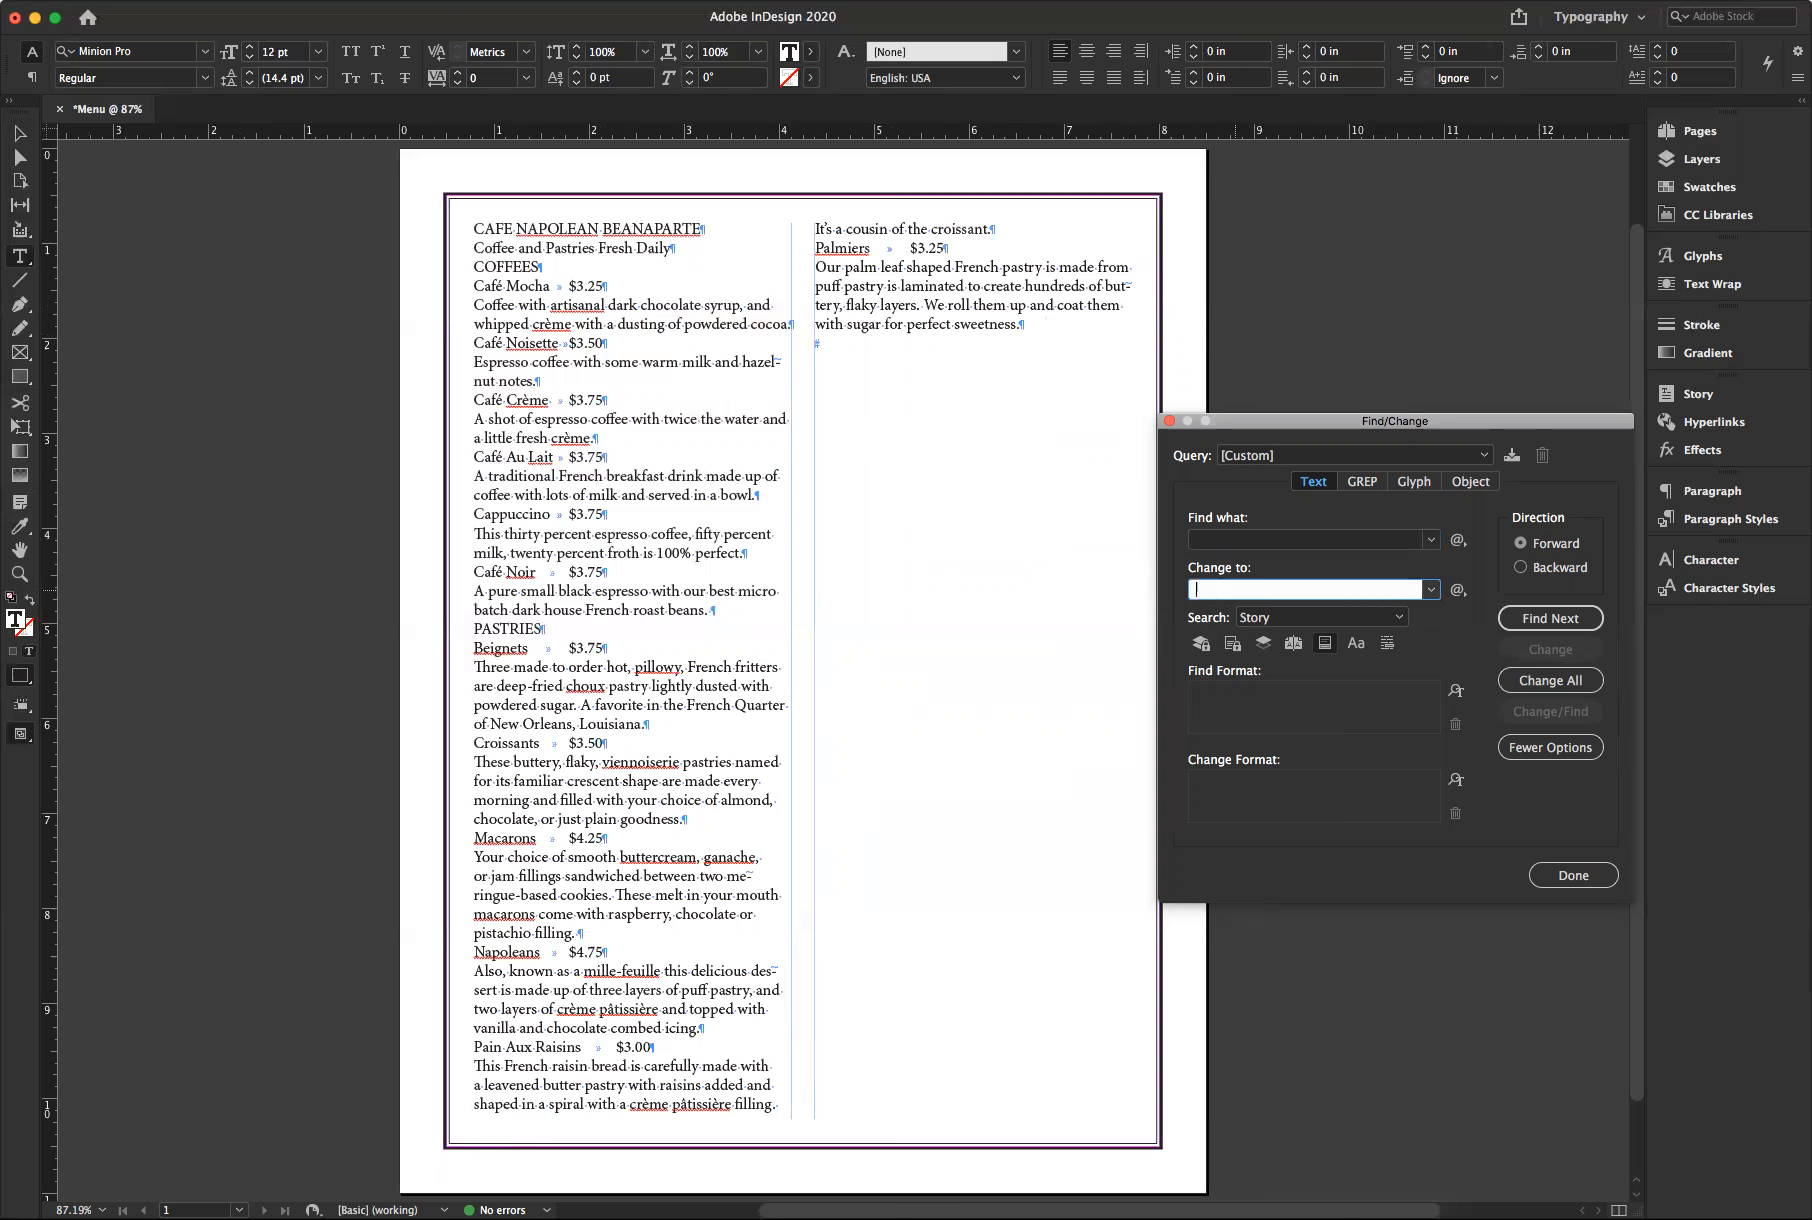
pyautogui.click(1567, 682)
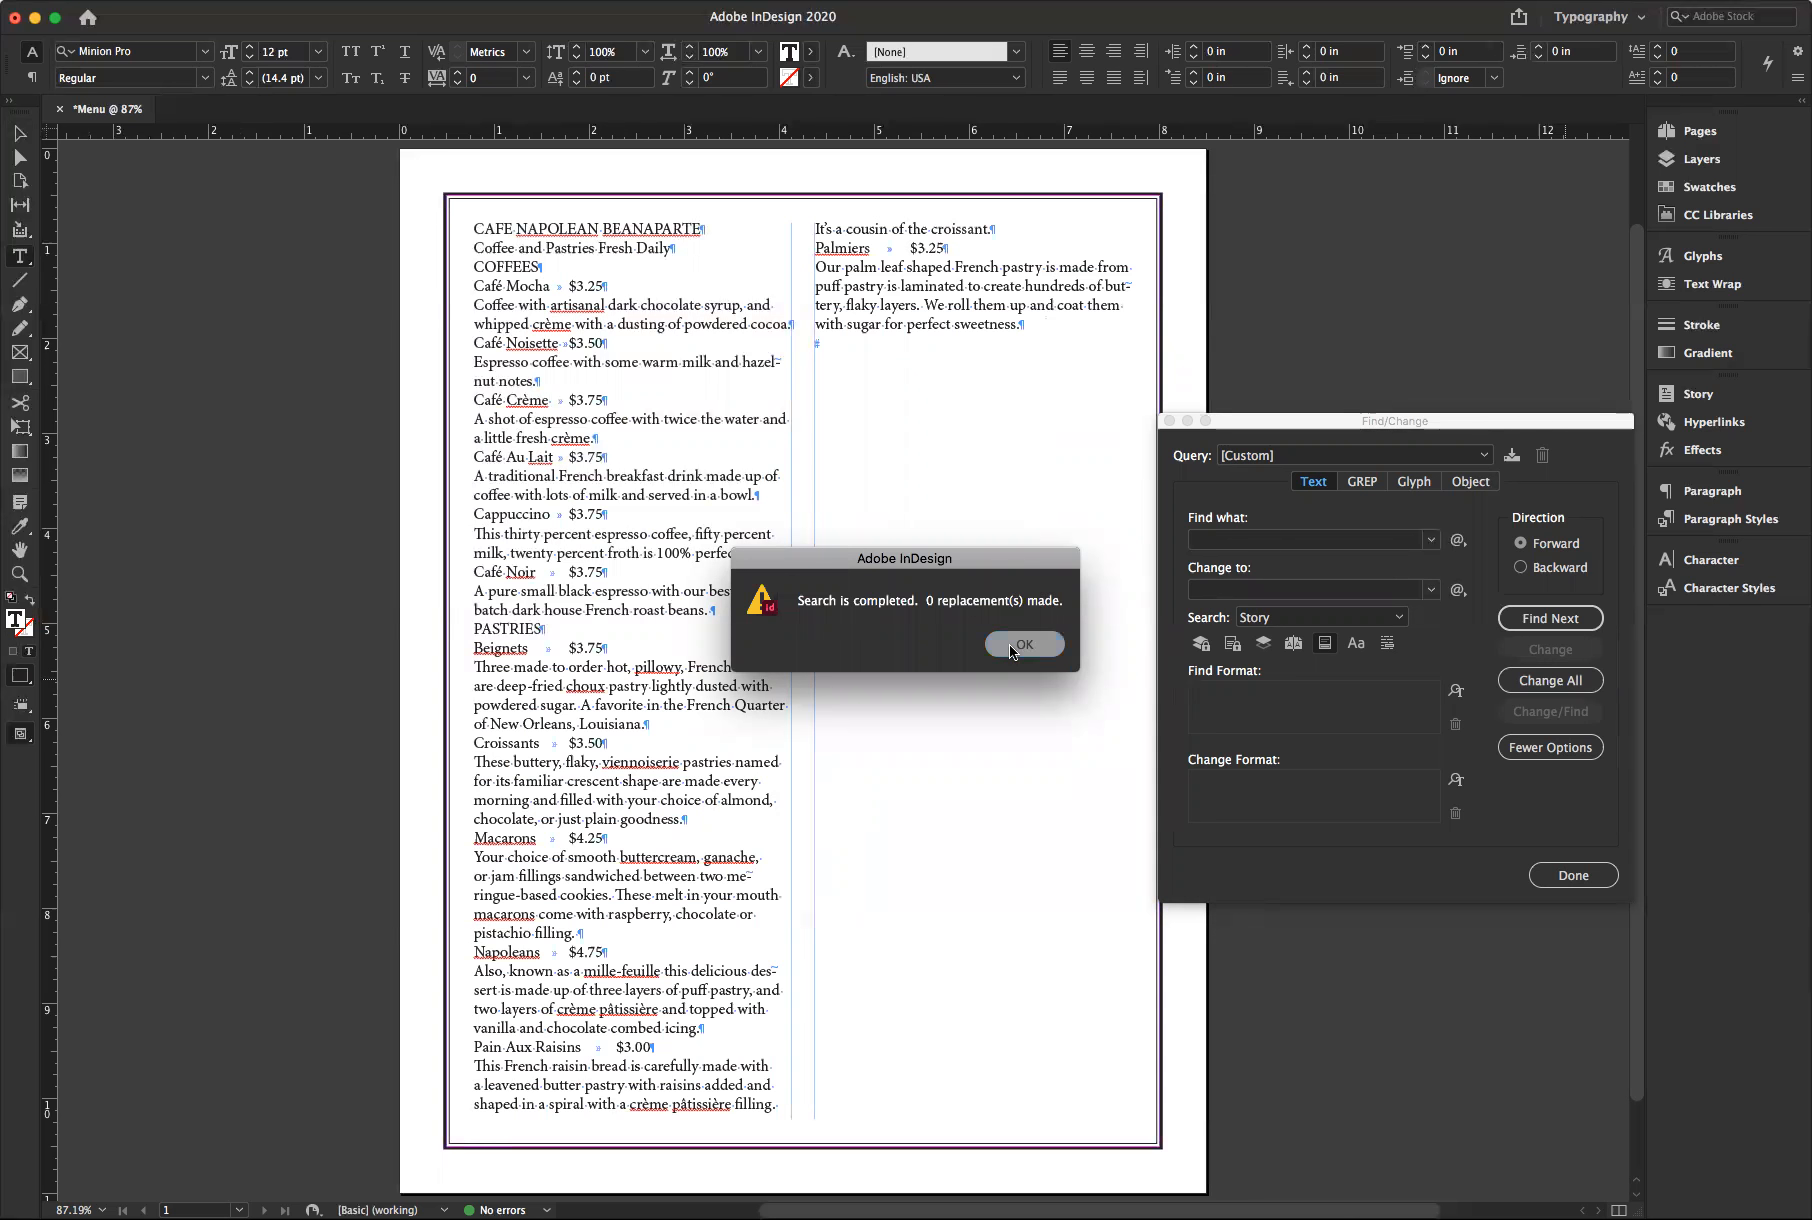
pyautogui.click(1009, 644)
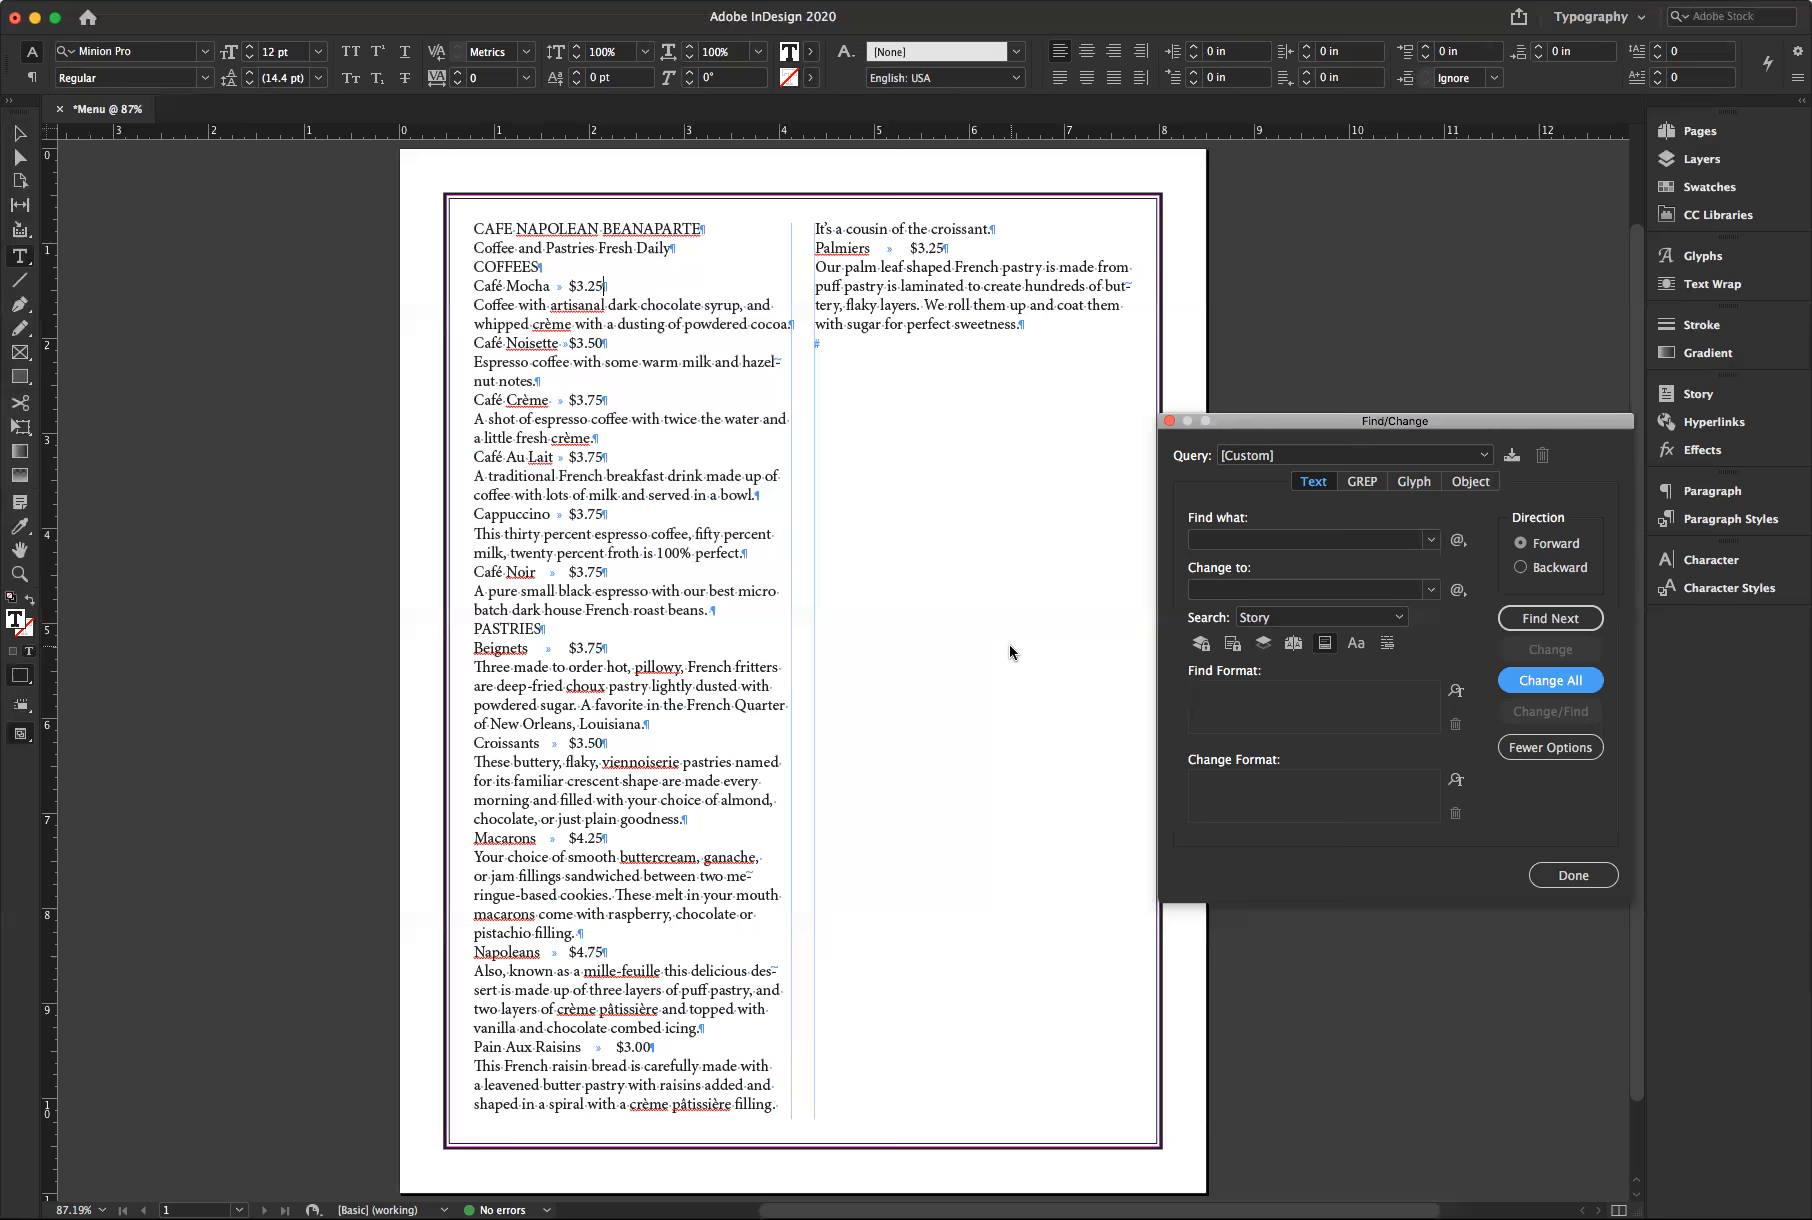
# Remove spaces before paragraph returns throughout the story by replacing a space plus ^p with ^p
pyautogui.click(1241, 540)
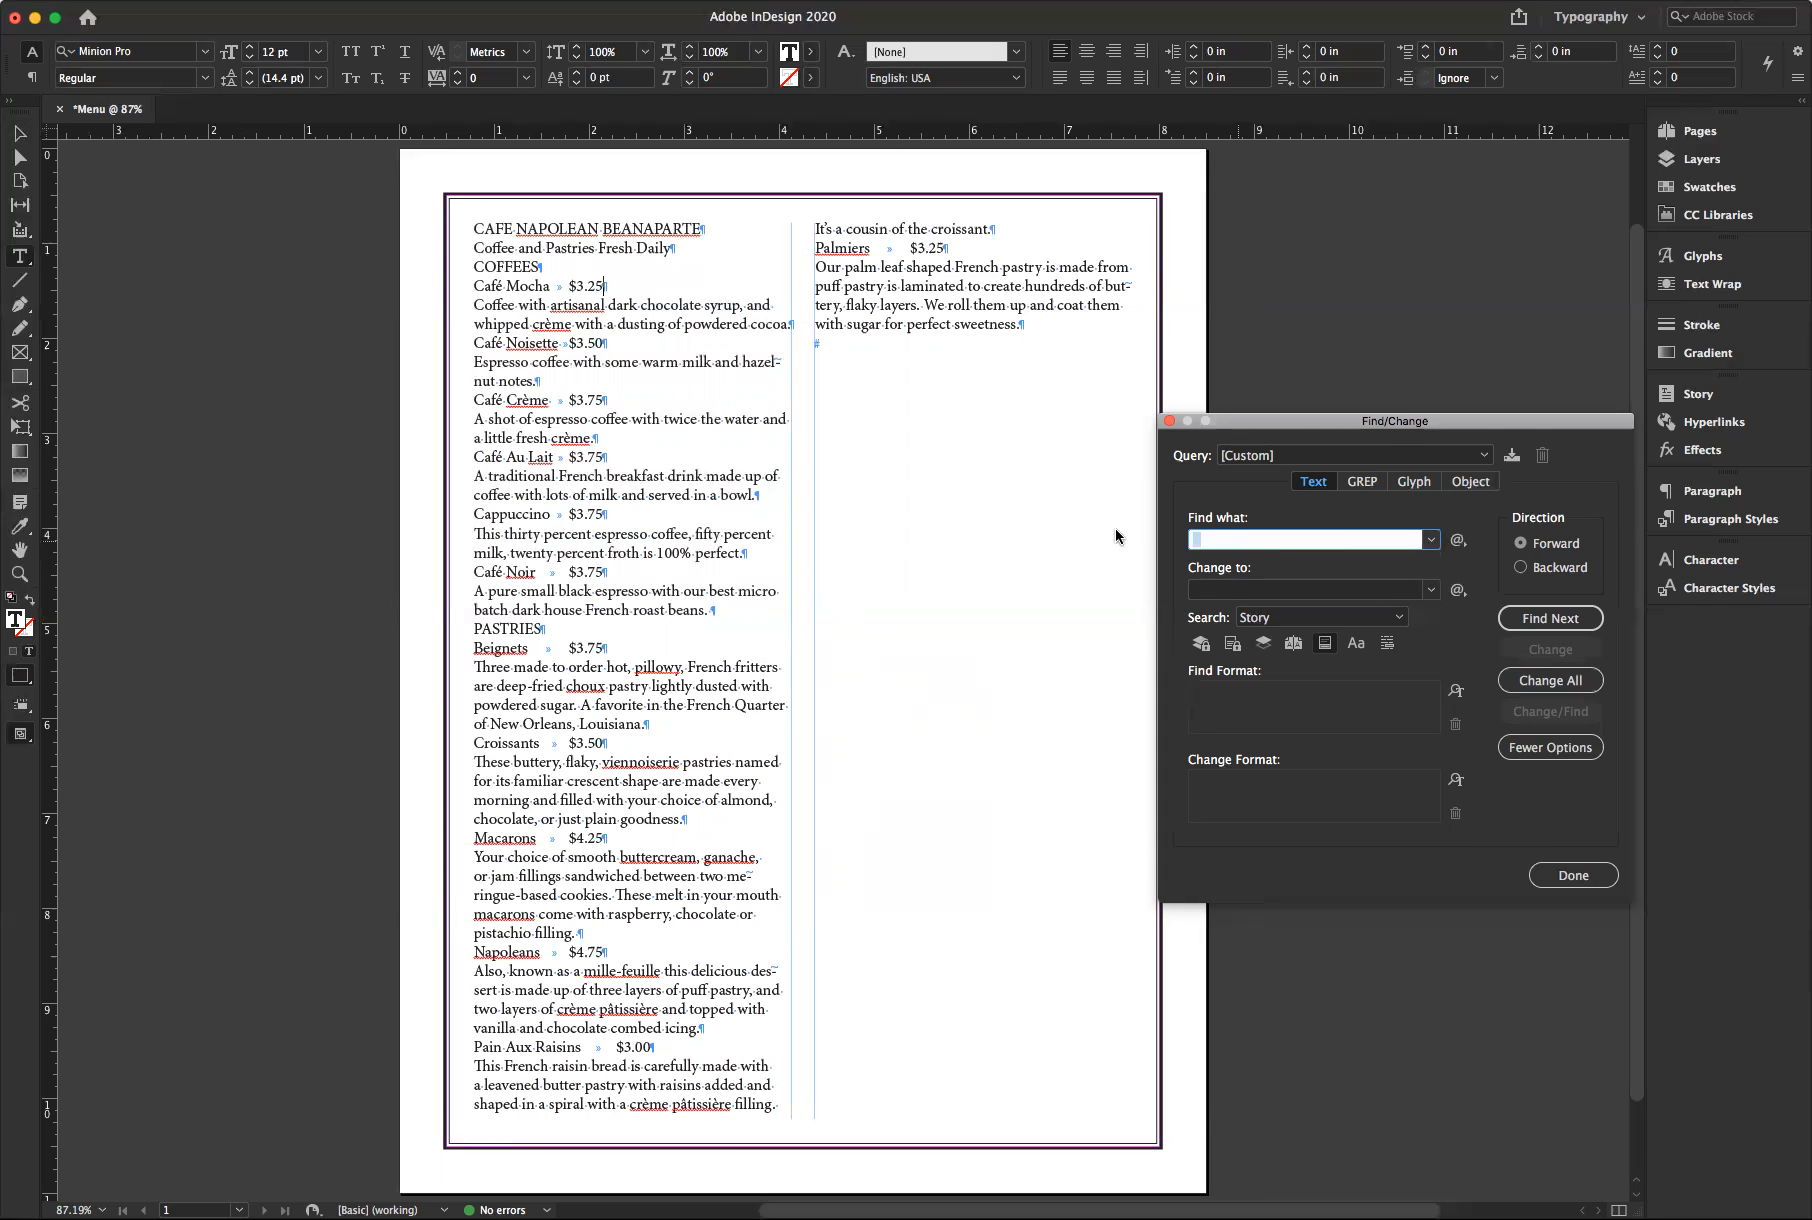
pyautogui.press('BackSpace')
pyautogui.write('^p')
pyautogui.press('Tab')
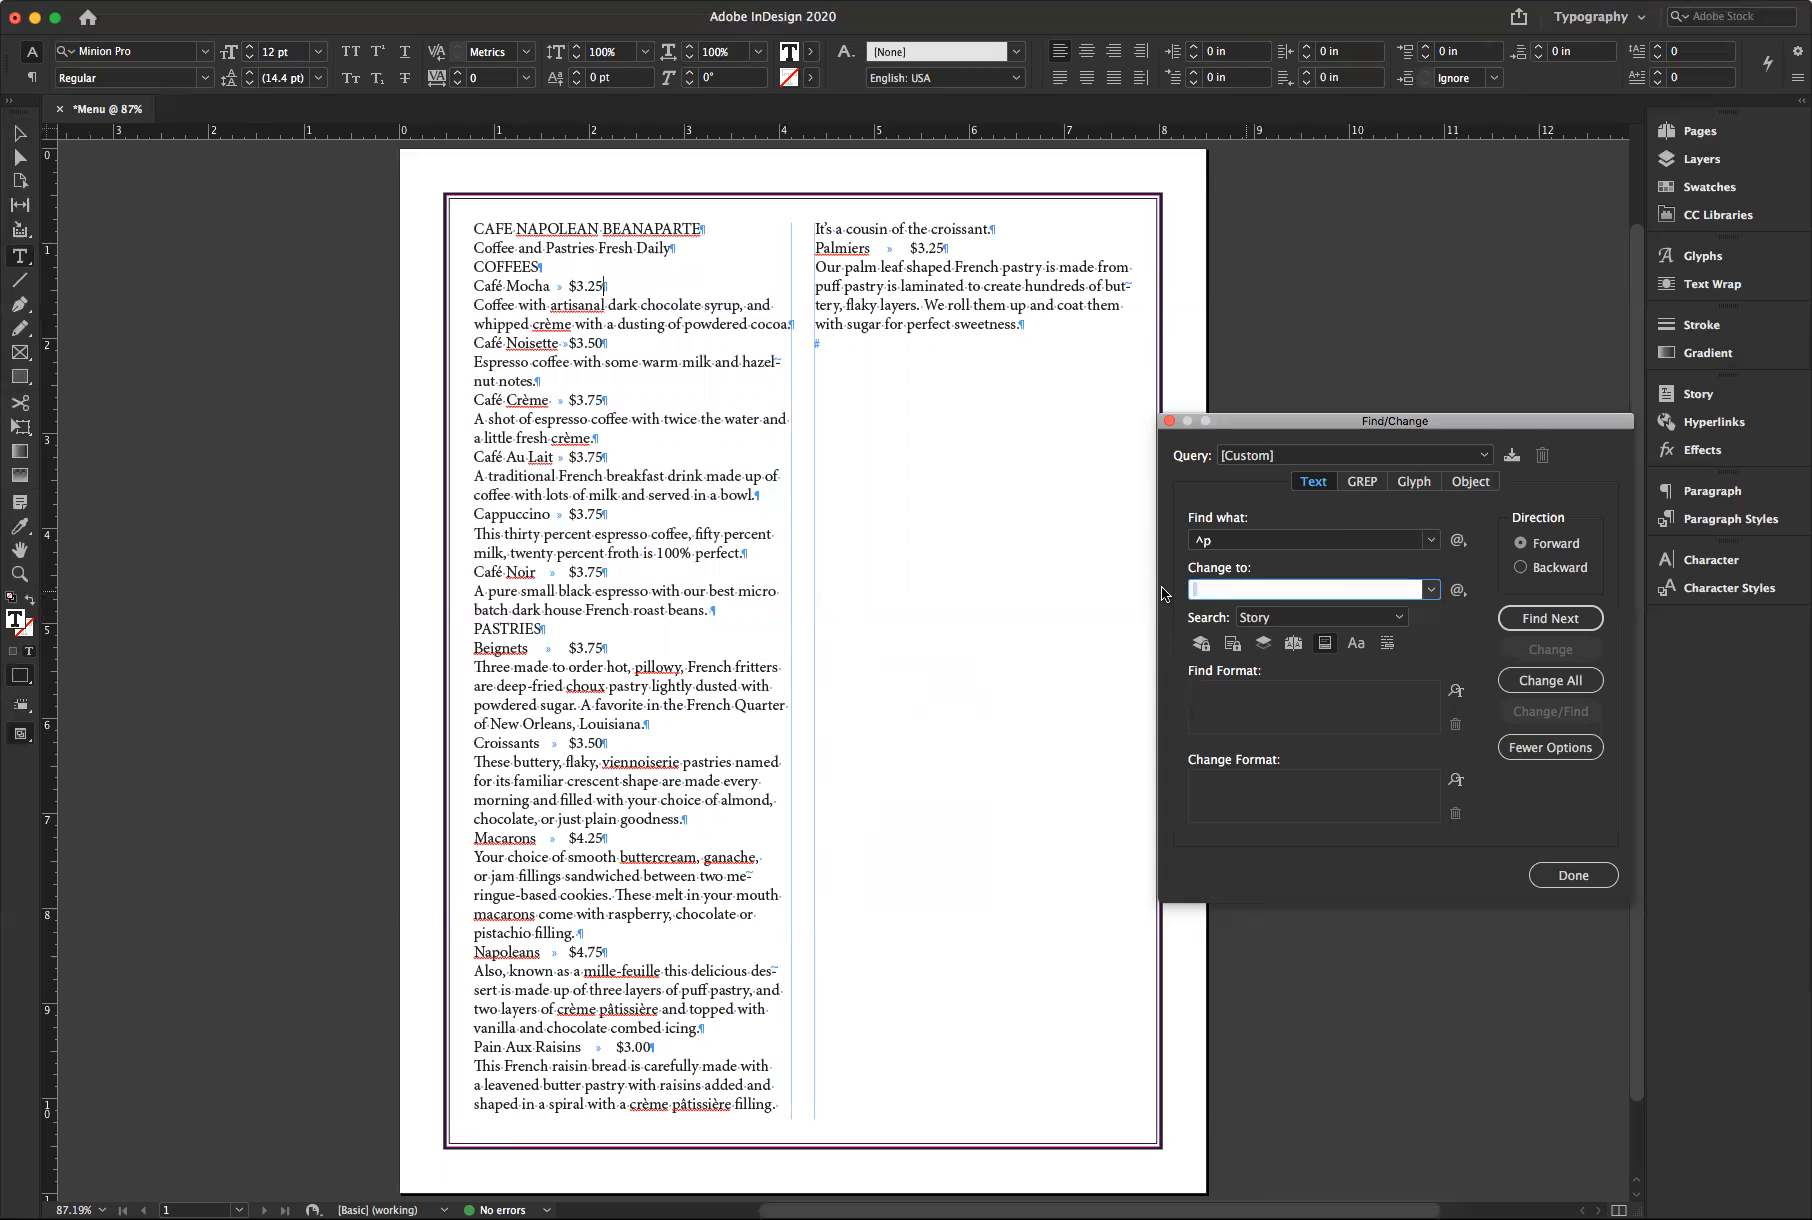
pyautogui.write('^p')
pyautogui.click(1563, 680)
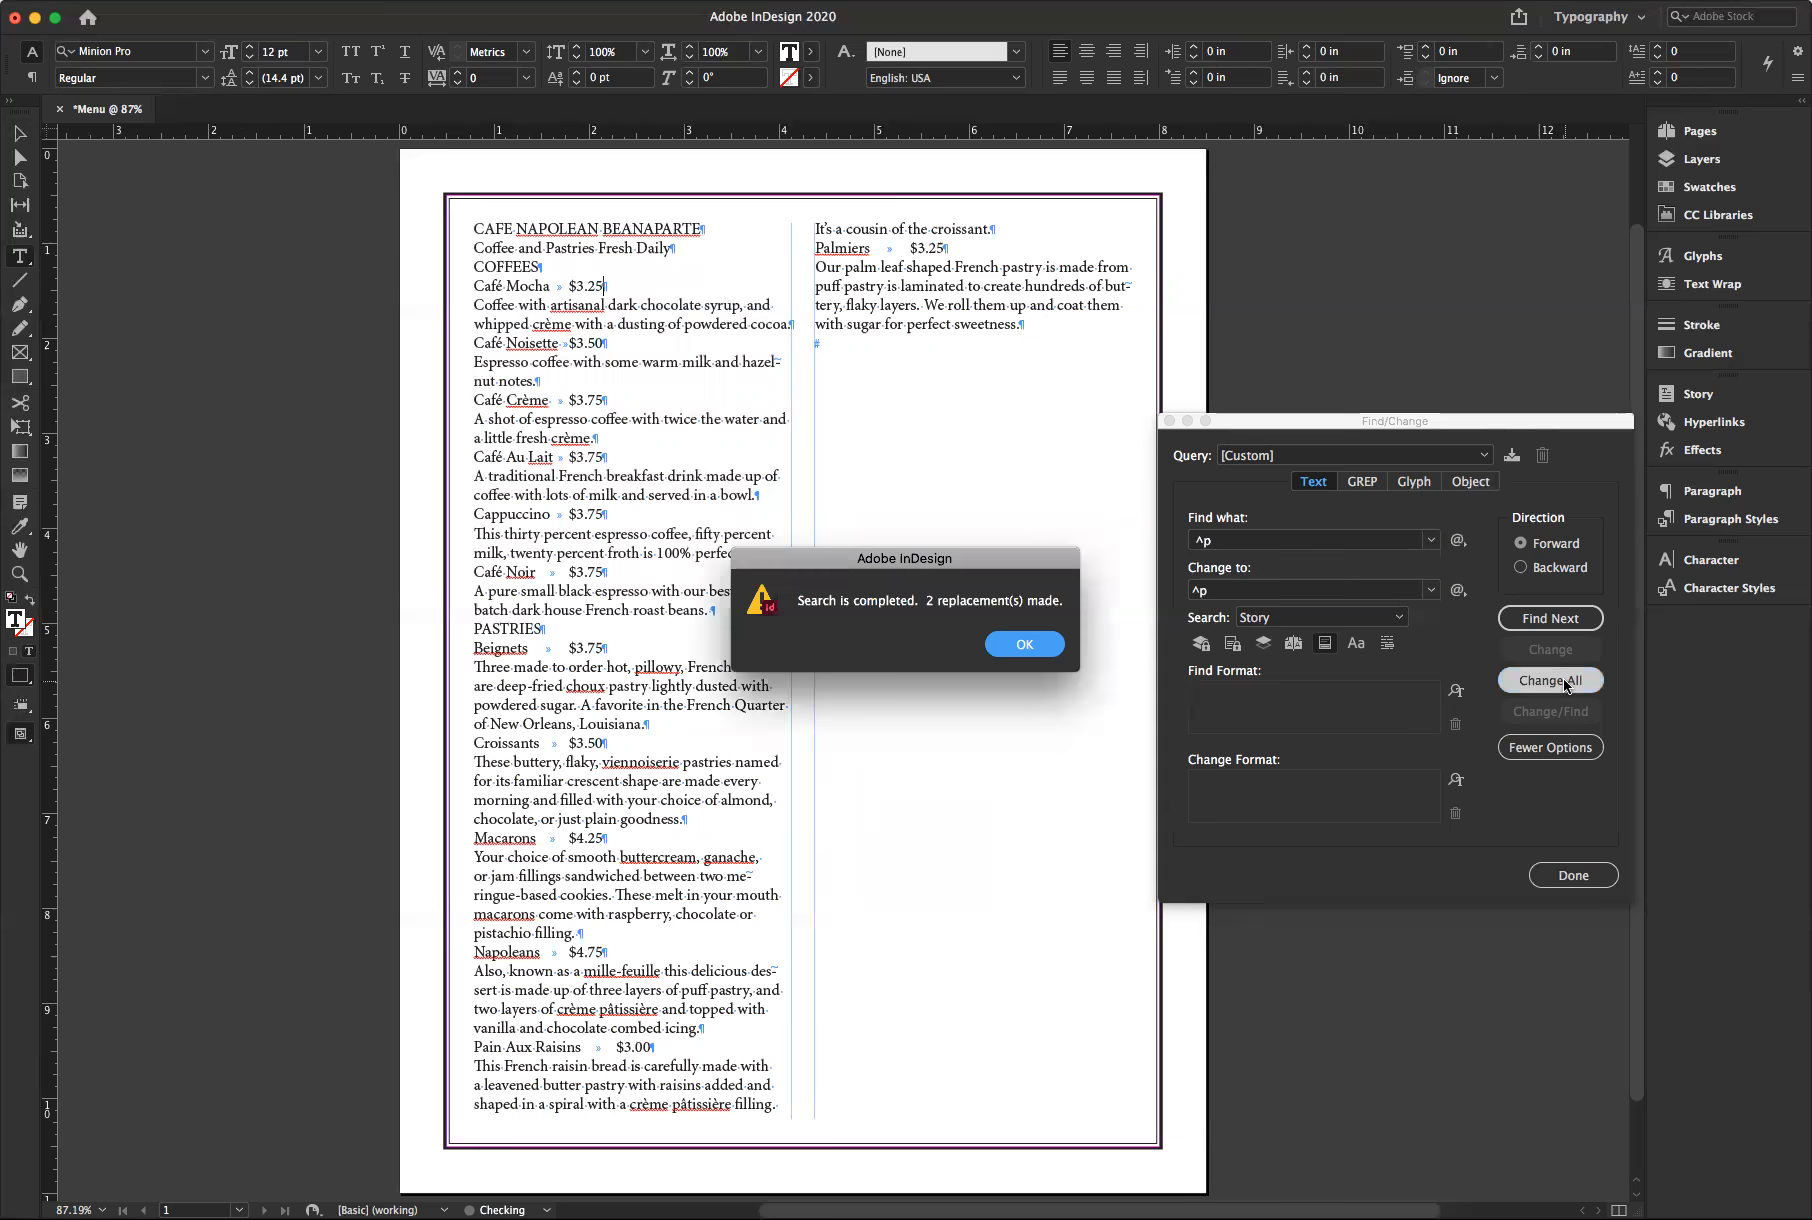
pyautogui.click(1026, 648)
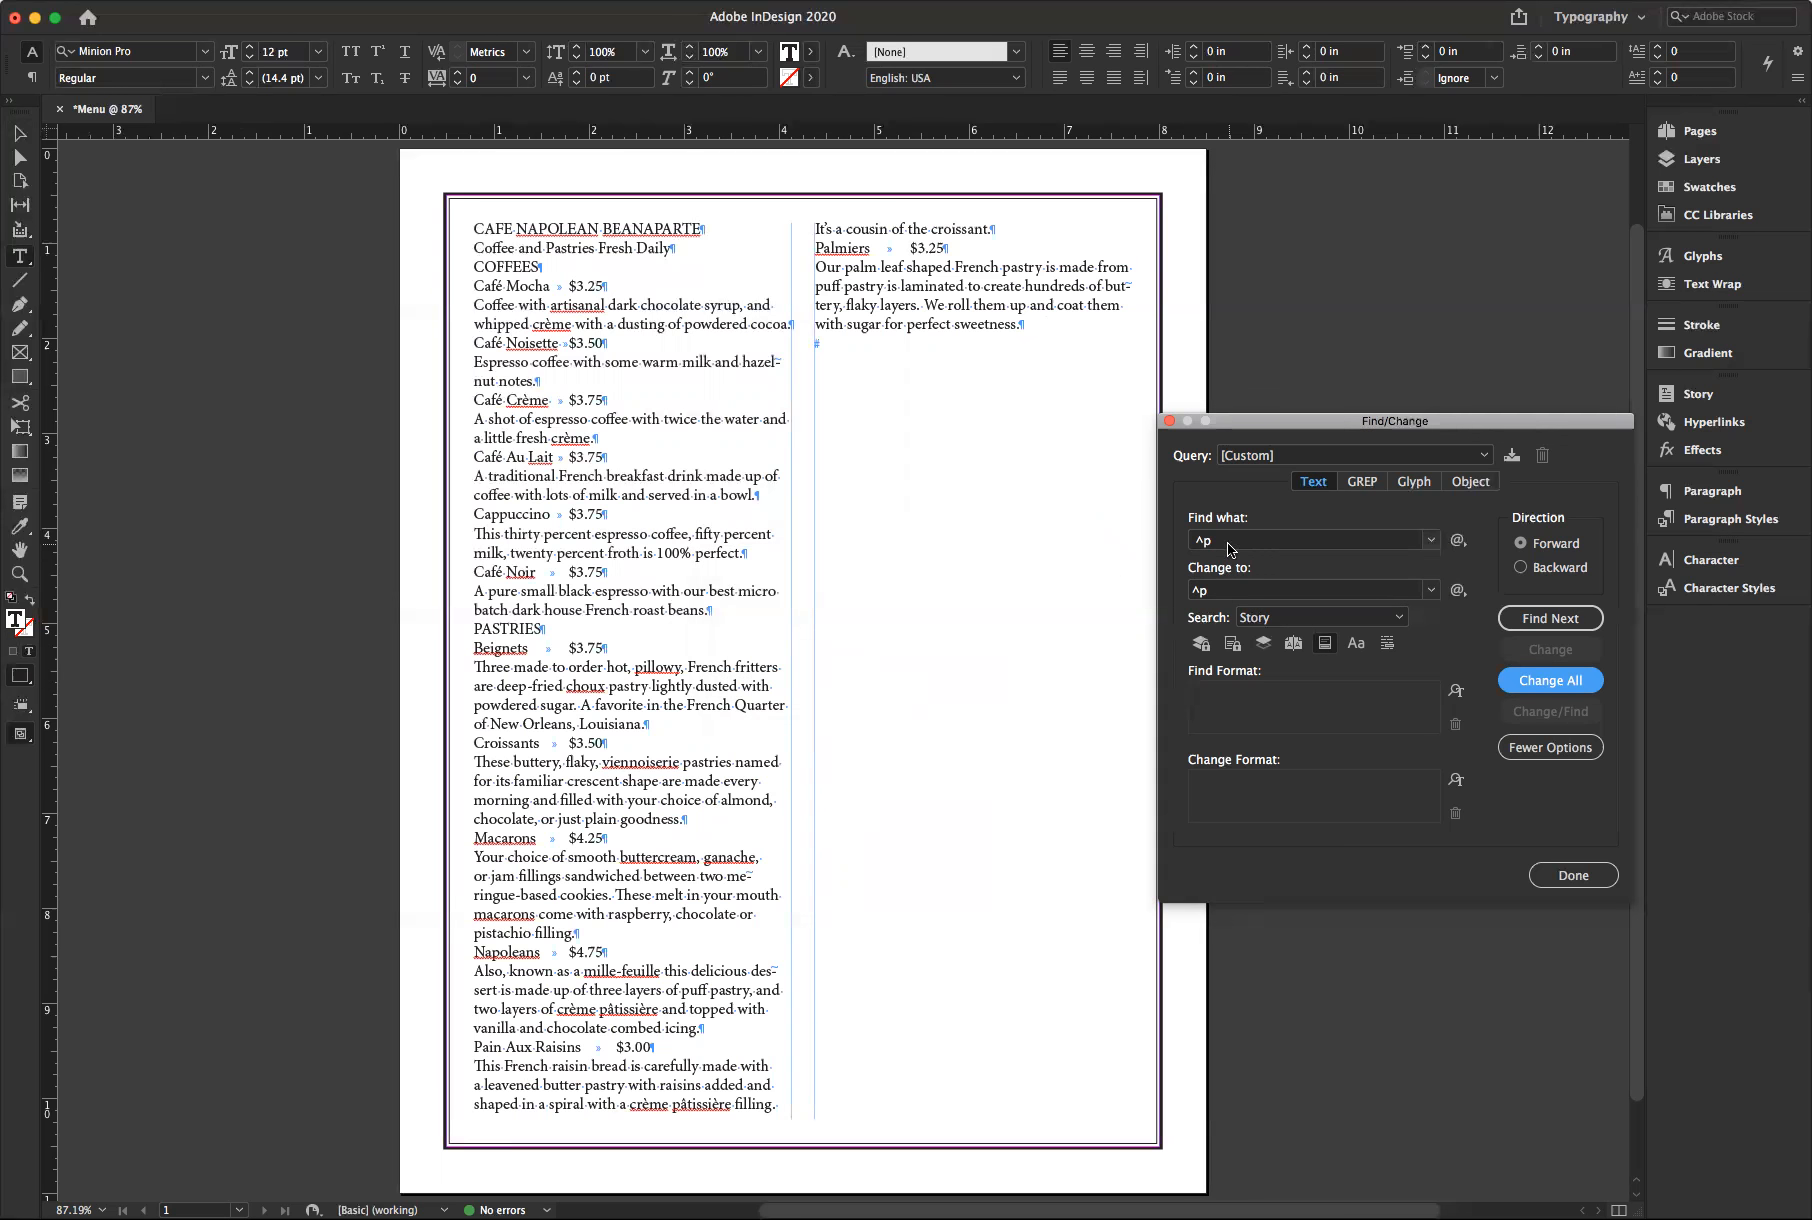
# Remove spaces after paragraph returns throughout the story by replacing ^p plus a space with ^p
pyautogui.click(1196, 542)
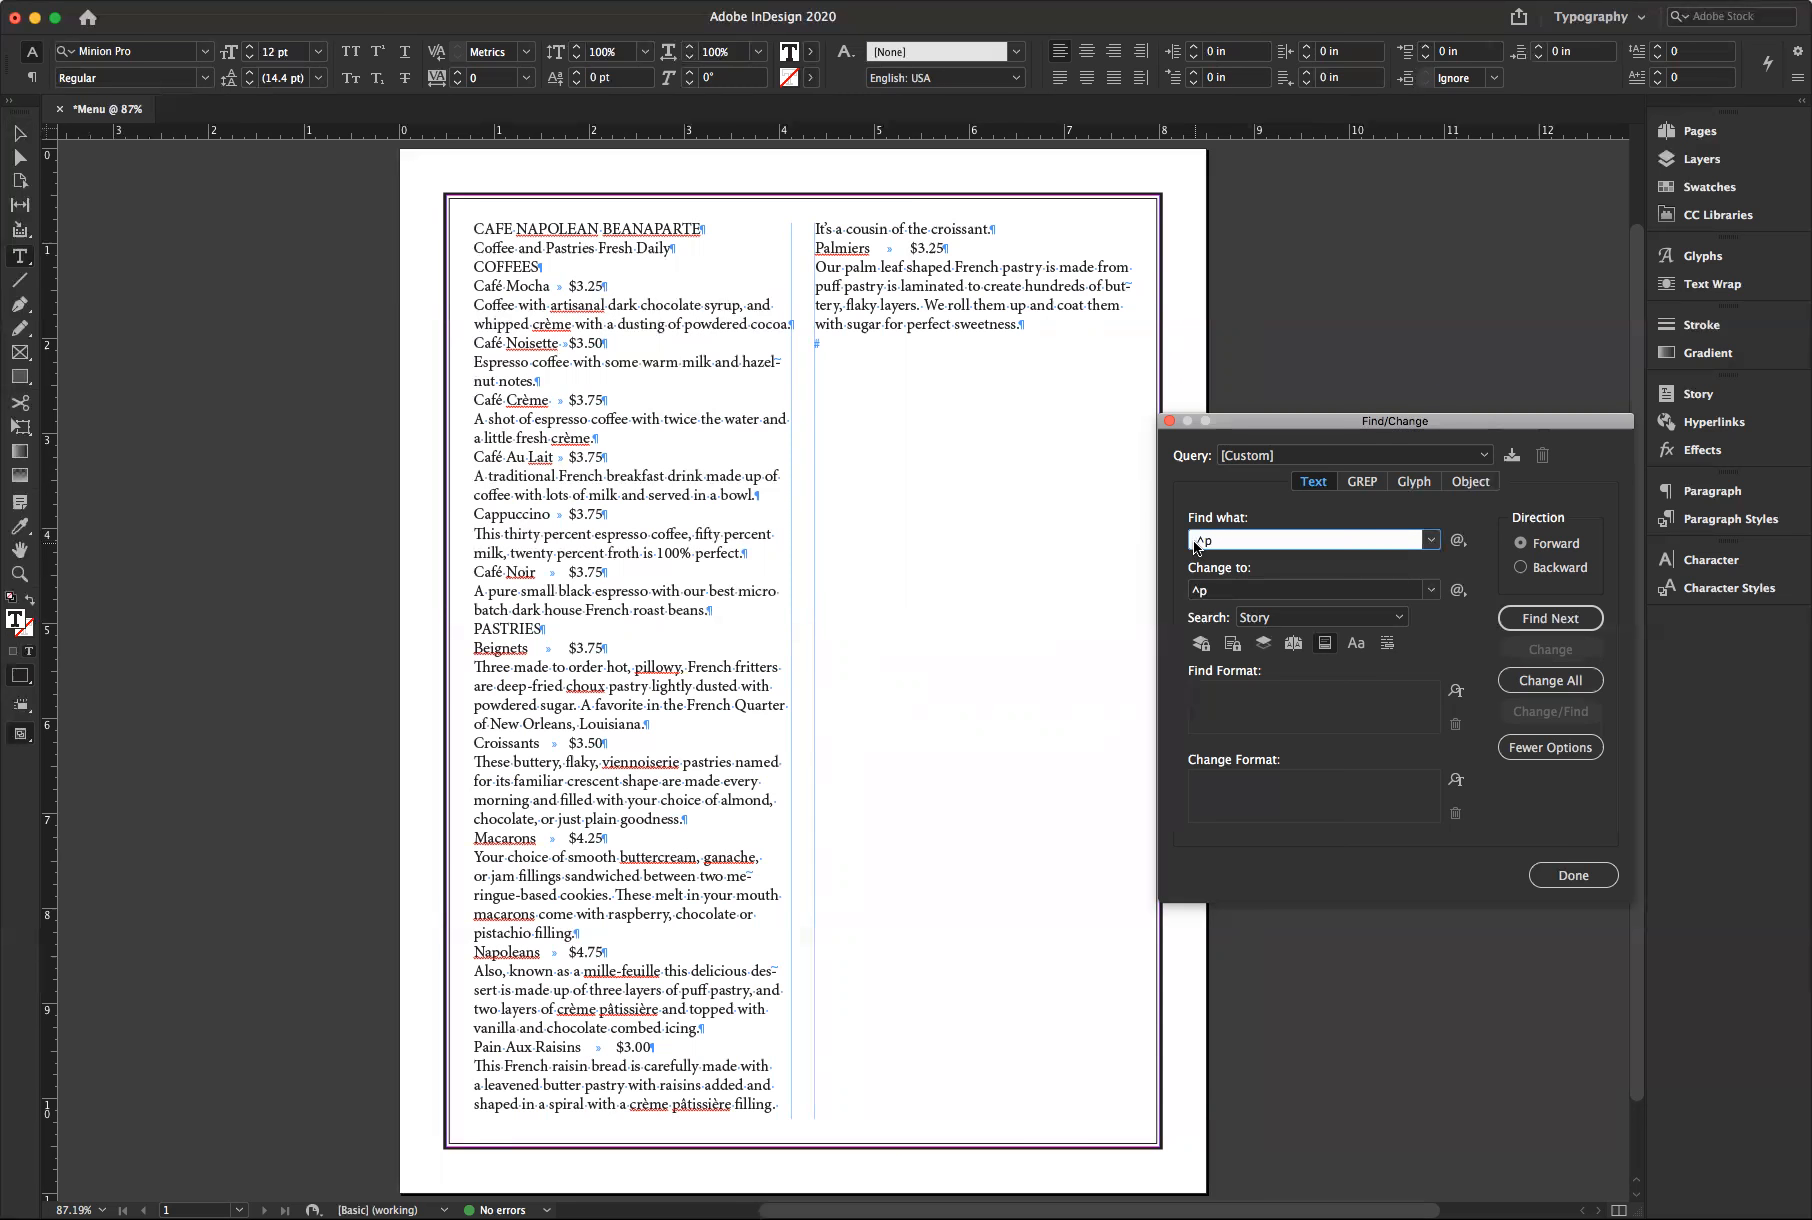
pyautogui.click(1226, 542)
pyautogui.scroll(-1, 476, 400)
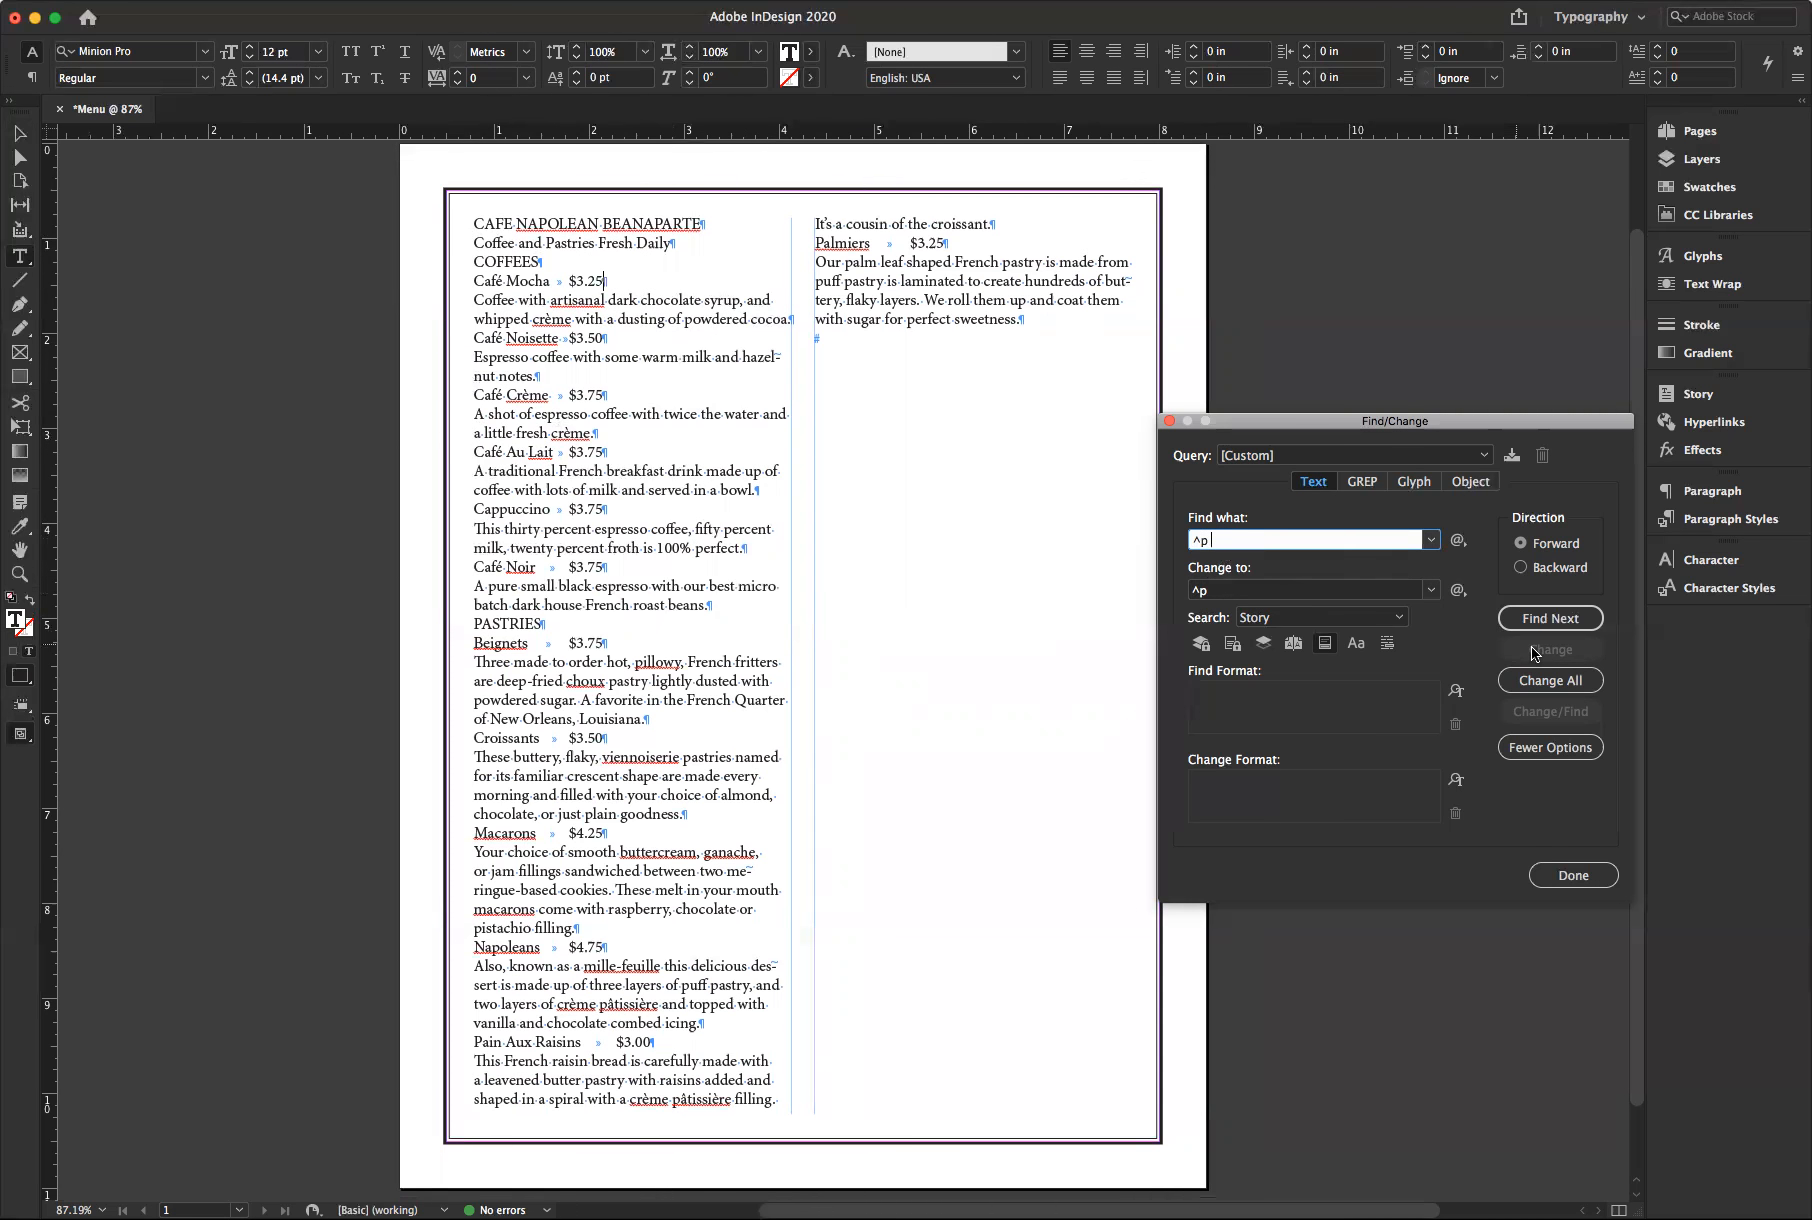
pyautogui.click(1559, 680)
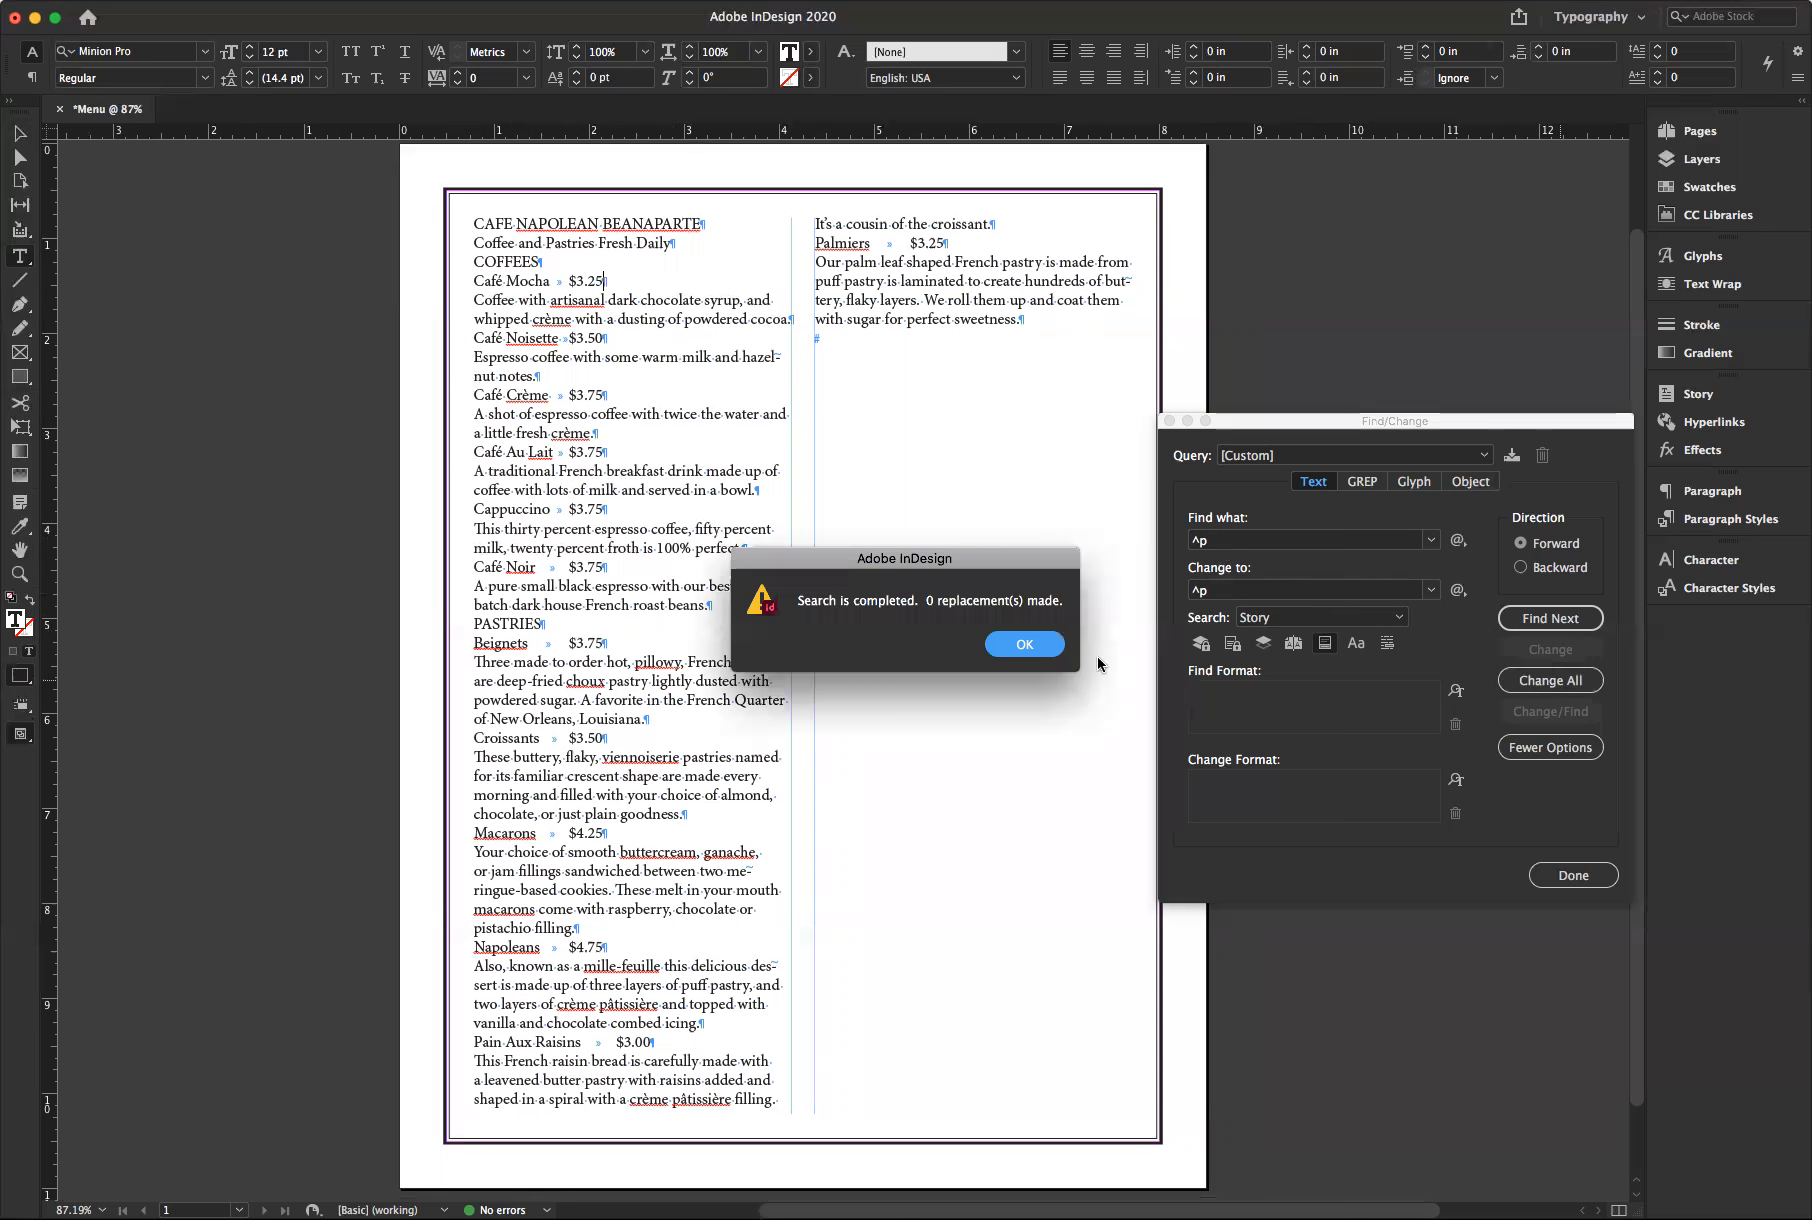
pyautogui.click(1021, 646)
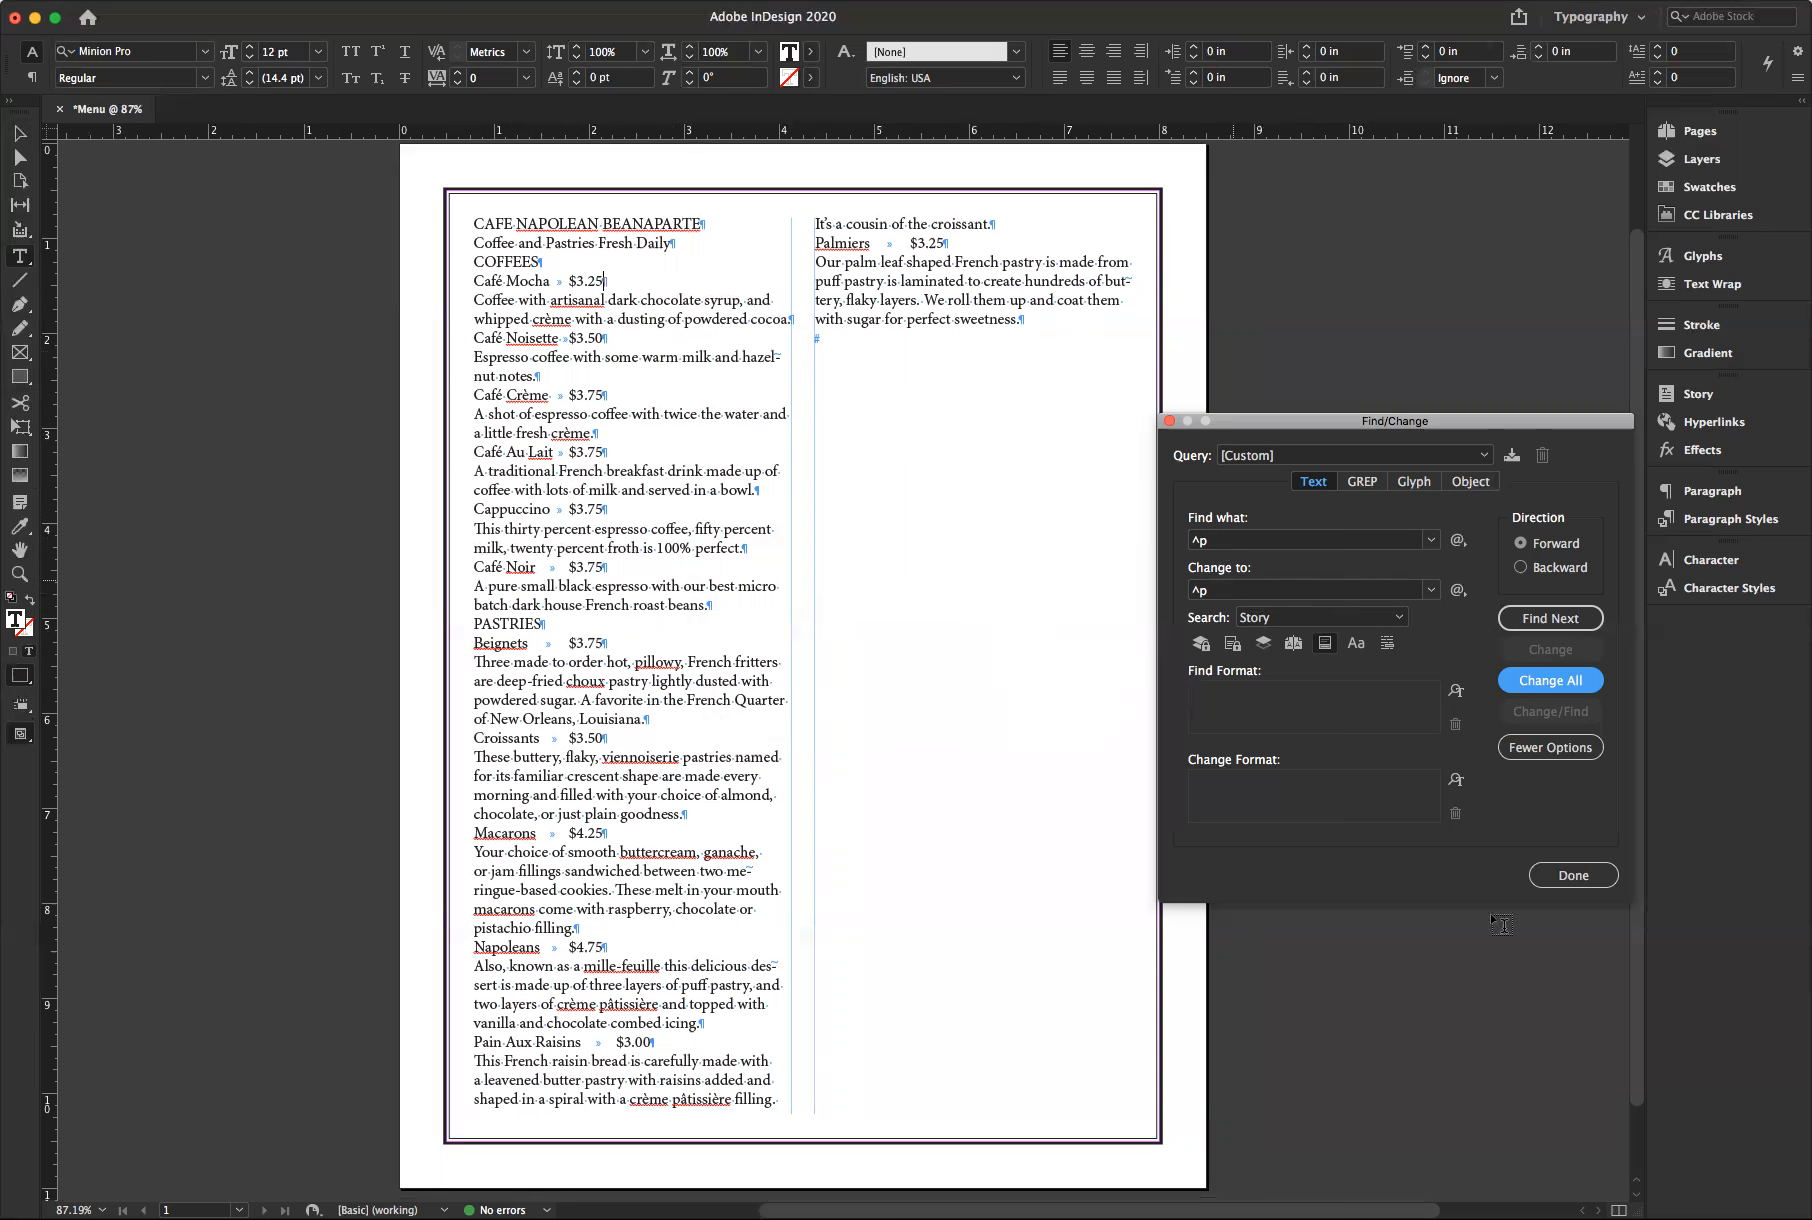
# Close Find/Change and delete the empty paragraph after the Palmiers description at the end of the story
pyautogui.click(1574, 875)
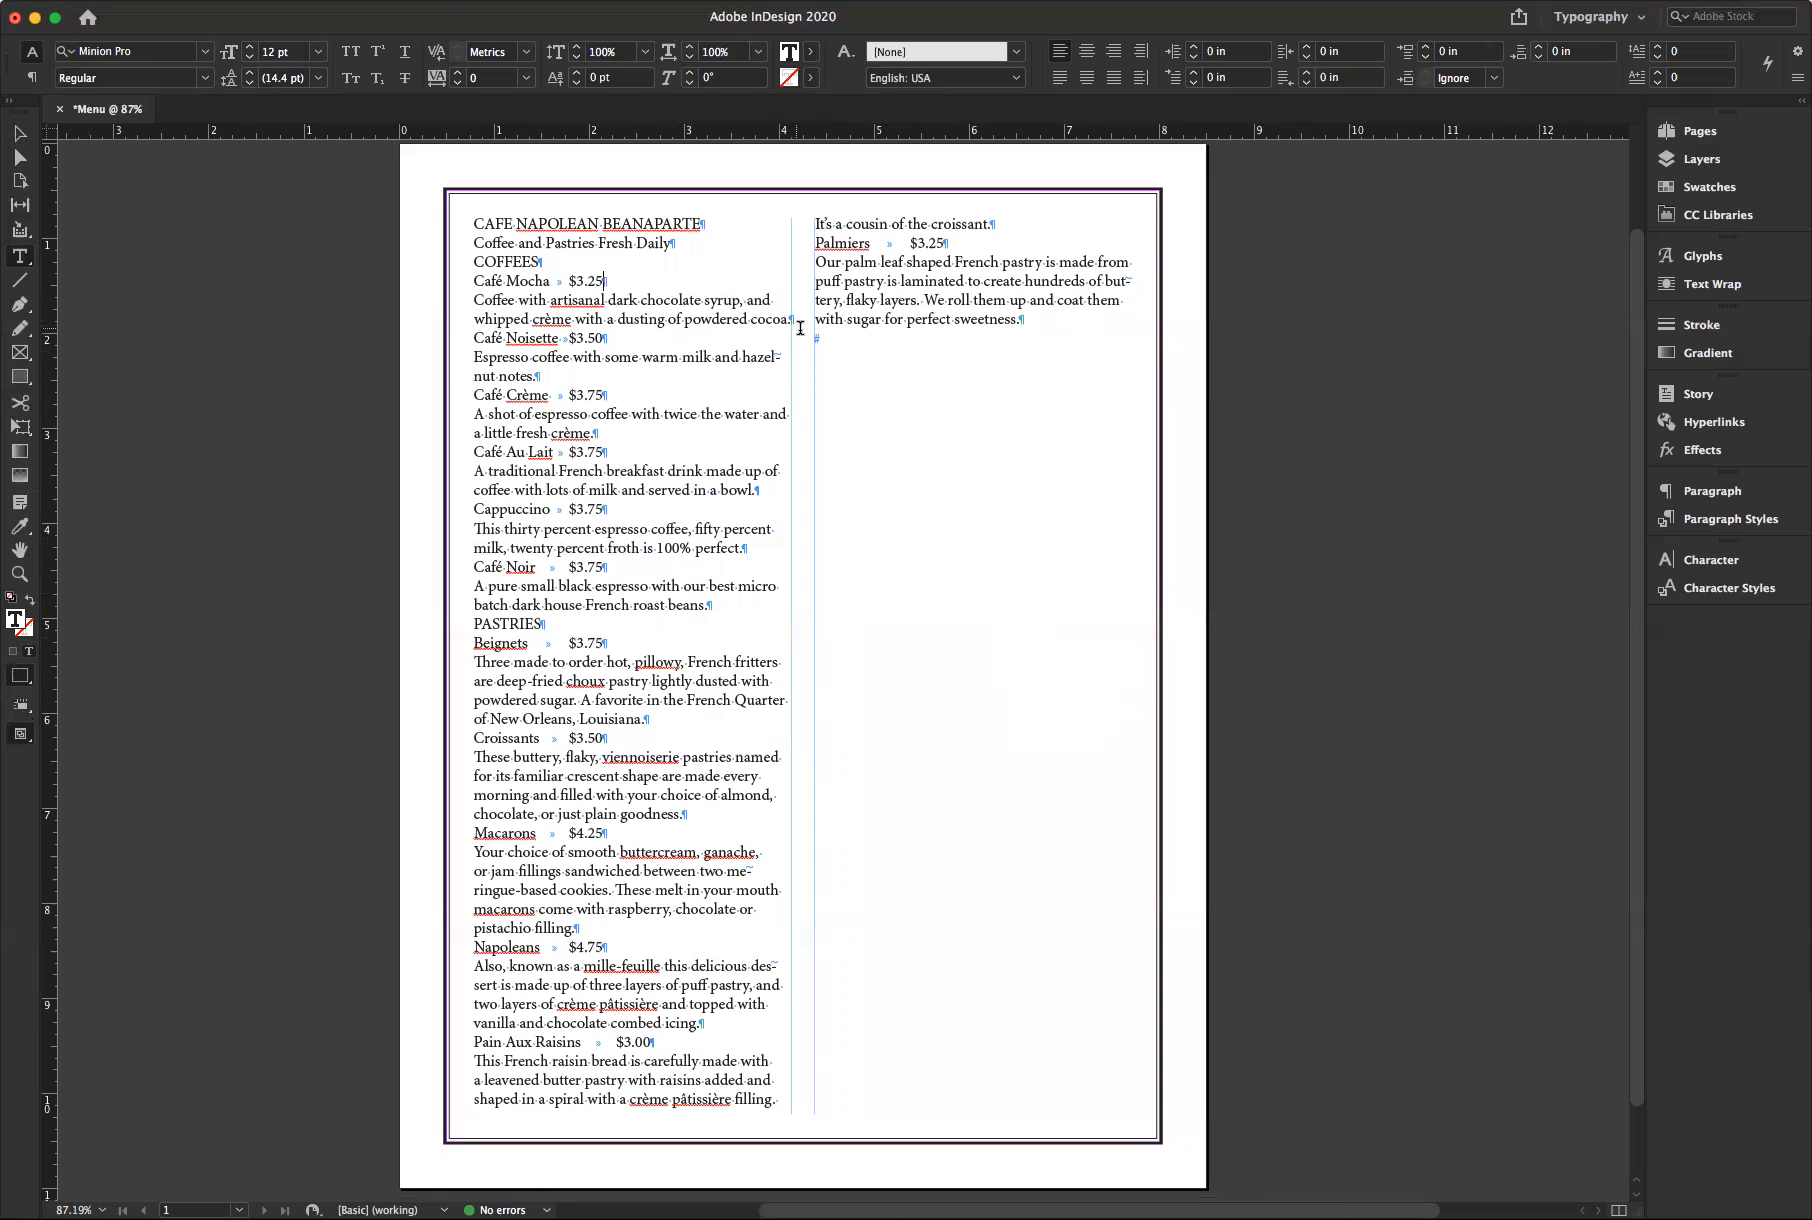
pyautogui.click(826, 340)
pyautogui.press('BackSpace')
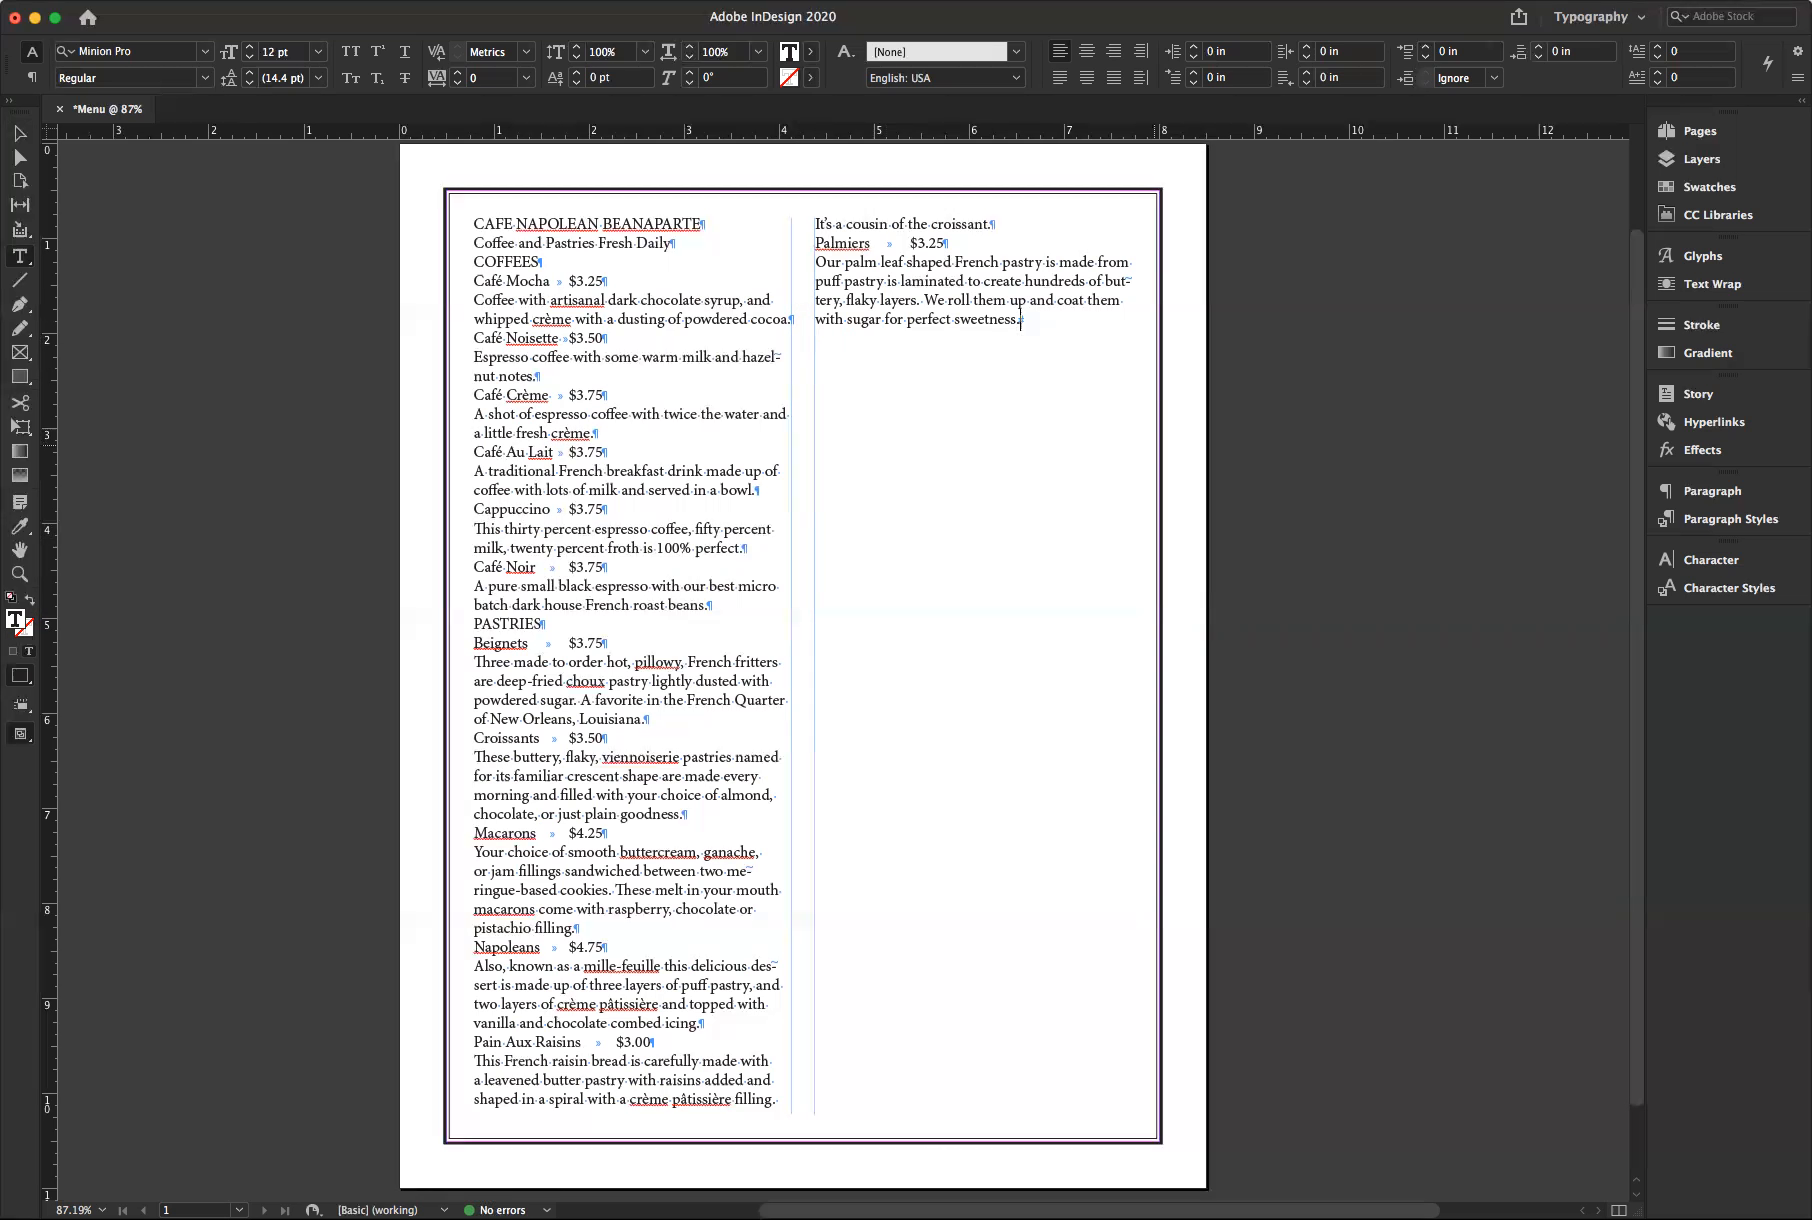